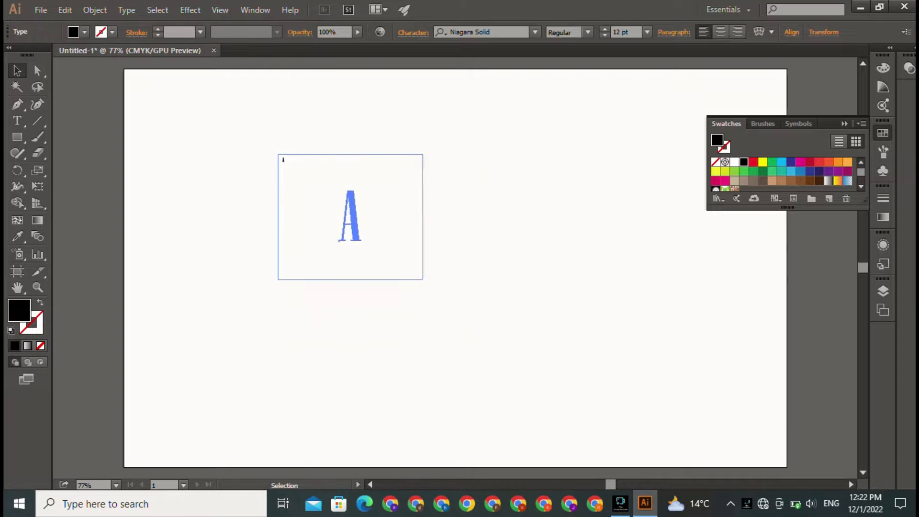
Place the enlarged letter A, about 202 pt, near the left side of the artboard
key(ctrl+shift+a)
drag(389, 249, 243, 253)
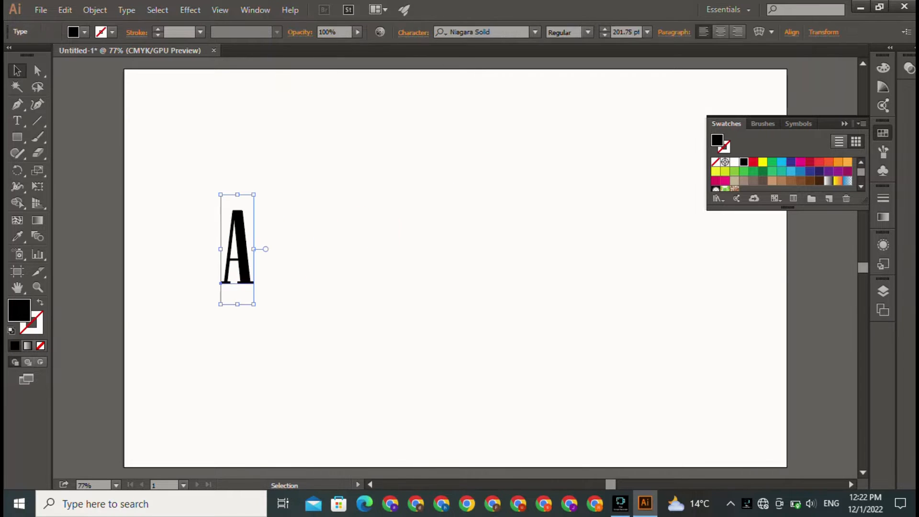
Add a separate letter H, scale it to about 159 pt and place it to the right of the A
click(17, 121)
click(284, 225)
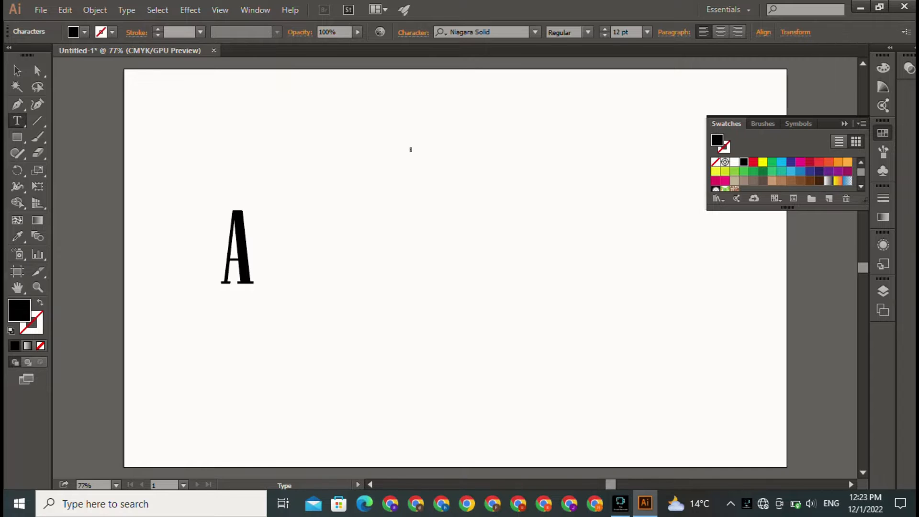
key(Escape)
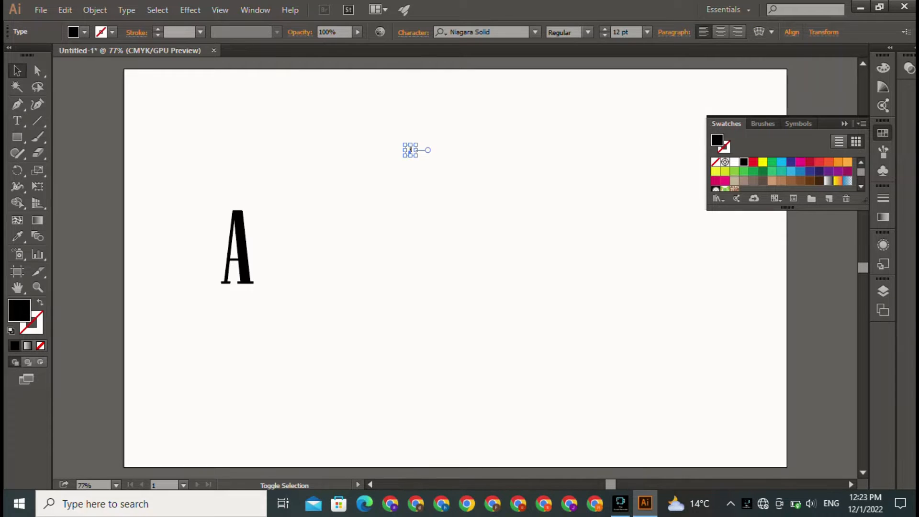
drag(410, 155, 410, 326)
drag(410, 290, 410, 361)
key(ctrl+z)
key(ctrl+z)
drag(416, 156, 604, 289)
drag(516, 221, 325, 235)
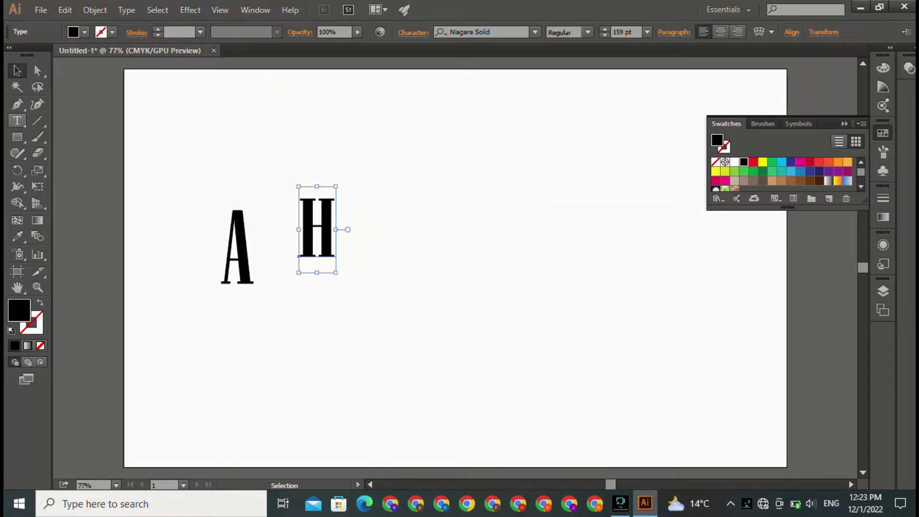
Add a separate letter T, scale it to about 219 pt and place it overlapping the lower part of the H
click(17, 121)
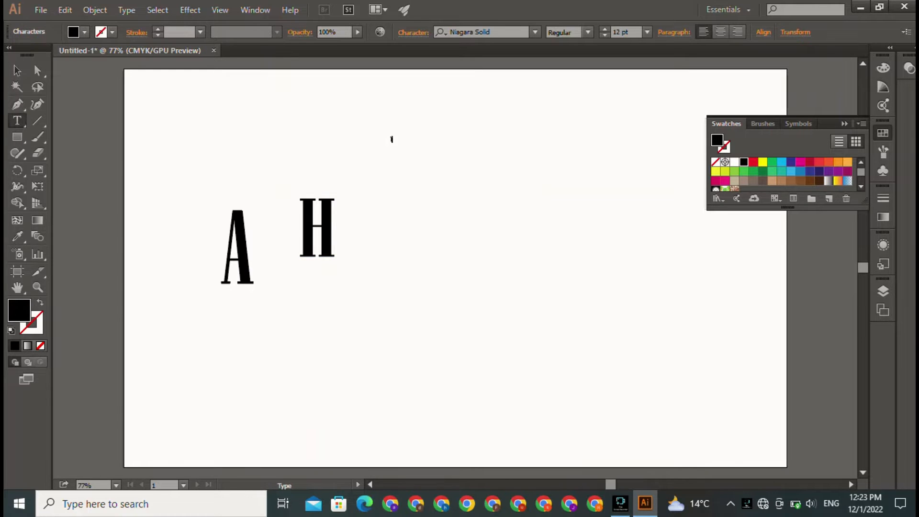
click(17, 71)
drag(397, 145, 569, 317)
drag(478, 225, 302, 282)
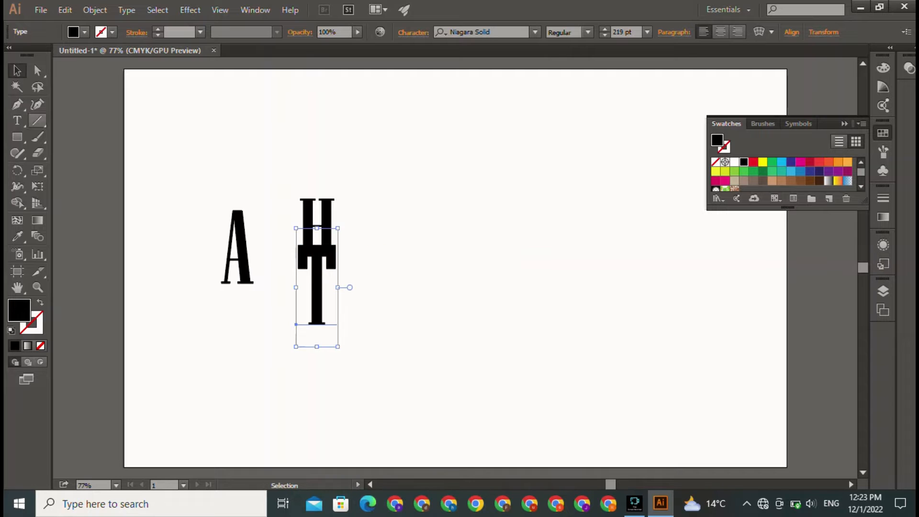
Add a separate letter S, scale it to about 214 pt and place it directly beside the A
click(17, 122)
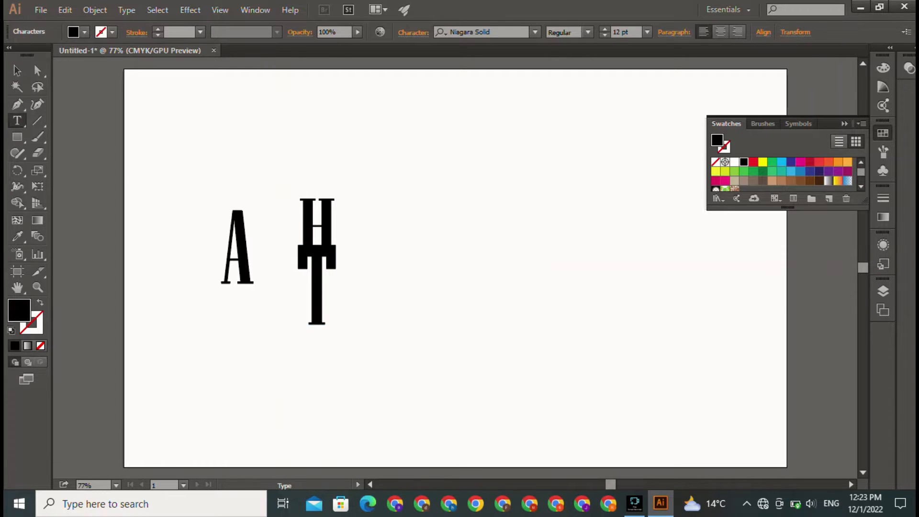
click(514, 164)
key(Escape)
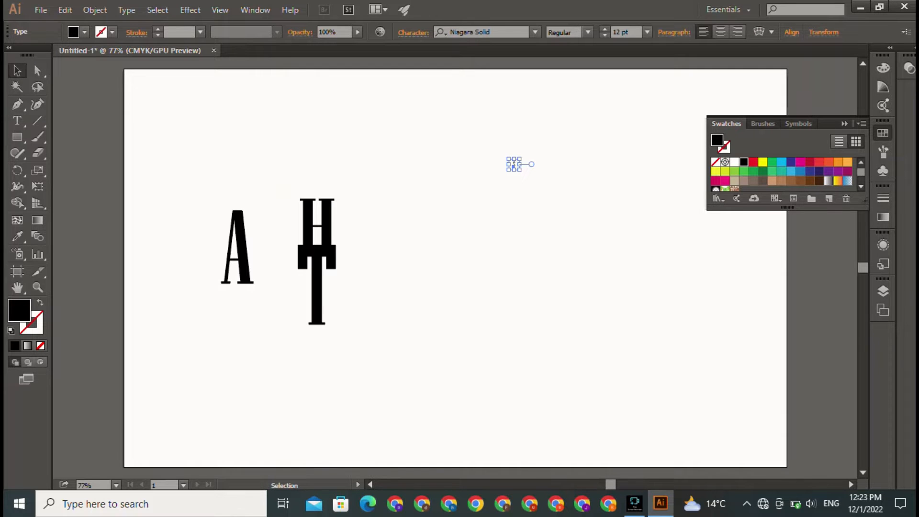
drag(519, 170, 677, 327)
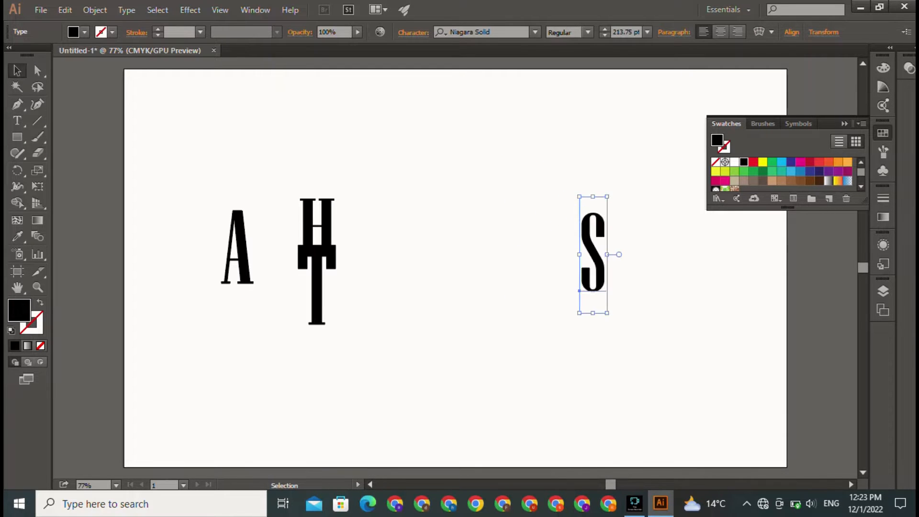
drag(593, 253, 266, 259)
click(383, 287)
Add a second letter H, scale it to about 207 pt and place it below the T, overlapping its base
click(17, 121)
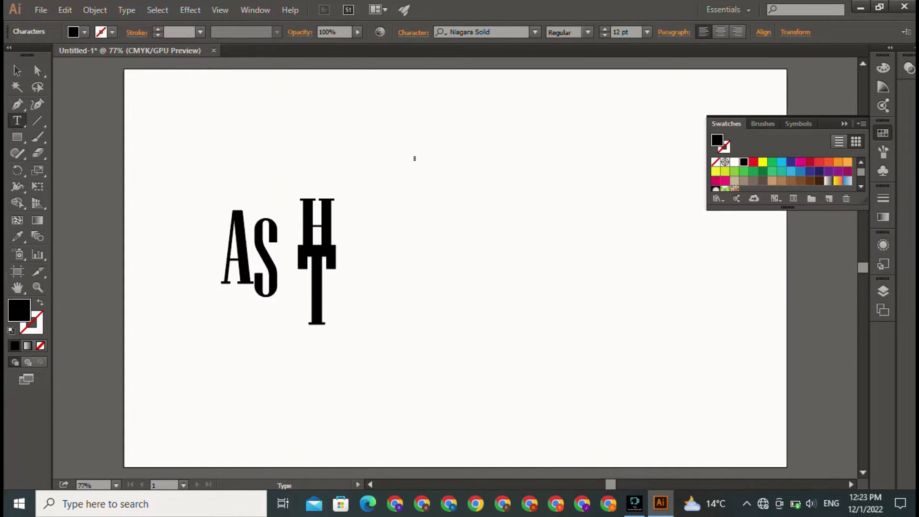
key(Escape)
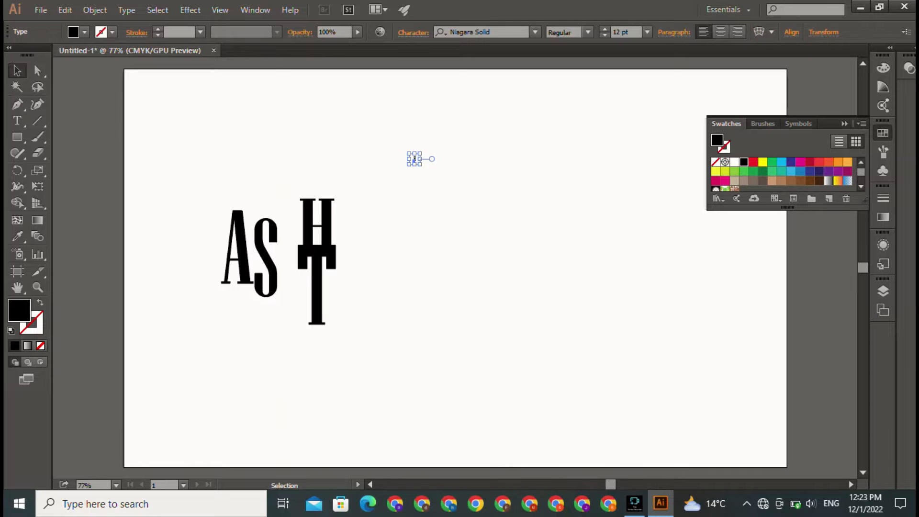
drag(420, 164, 566, 351)
drag(492, 253, 492, 262)
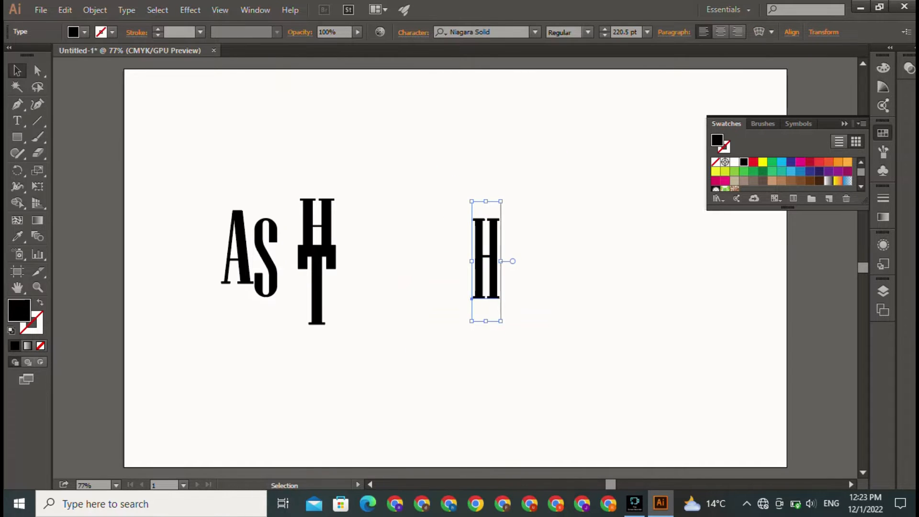
key(ctrl+z)
key(ctrl+z)
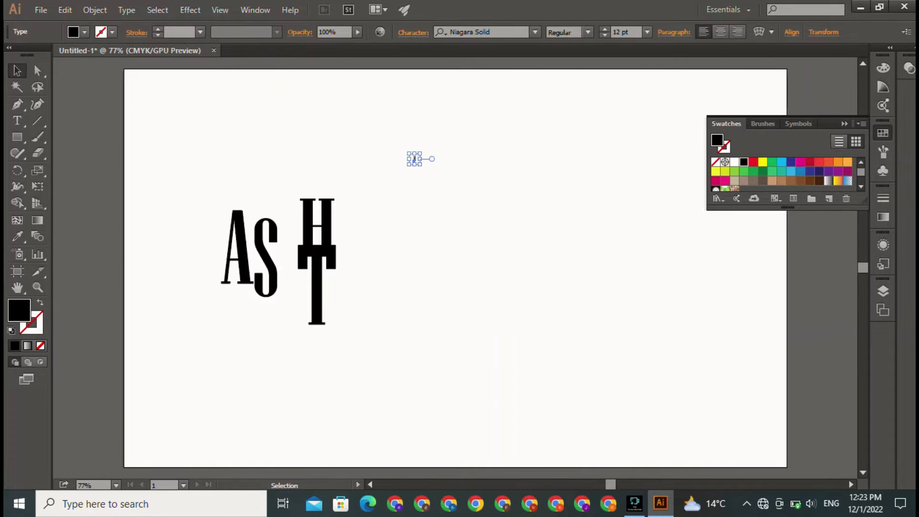
drag(420, 164, 595, 339)
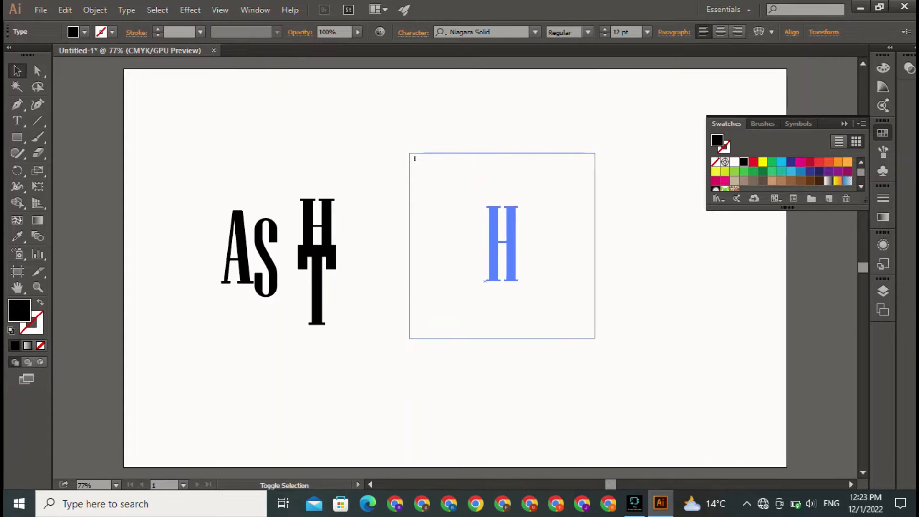
drag(494, 247, 494, 263)
drag(485, 298, 297, 386)
drag(306, 352, 307, 353)
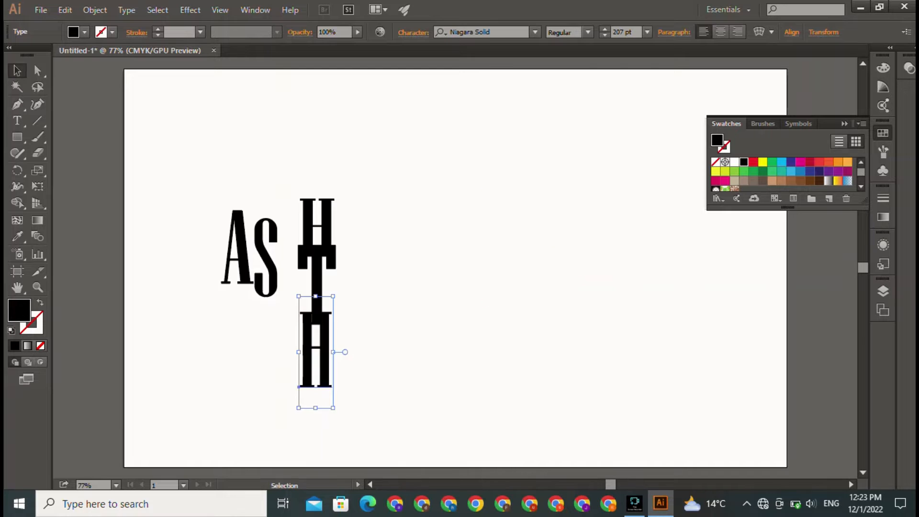
click(383, 330)
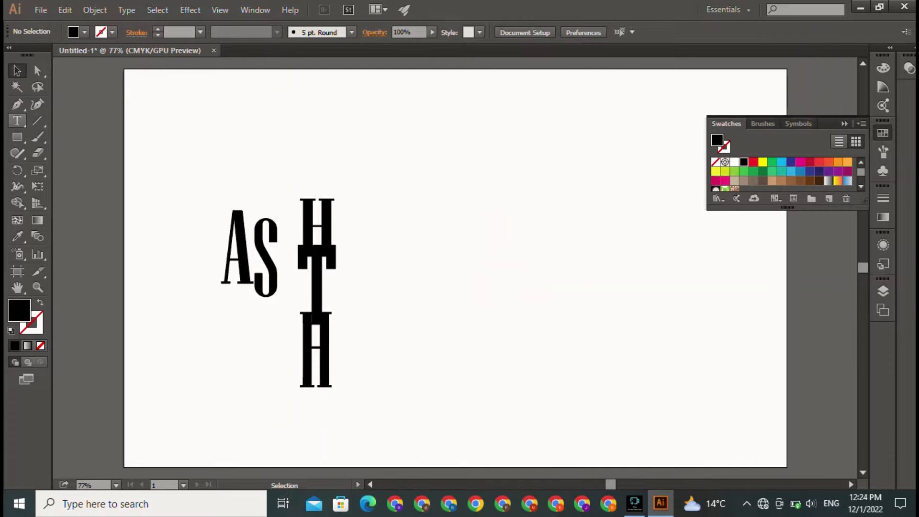
Add a second letter A, scale it to about 241 pt and place it against the right side of the T
click(18, 121)
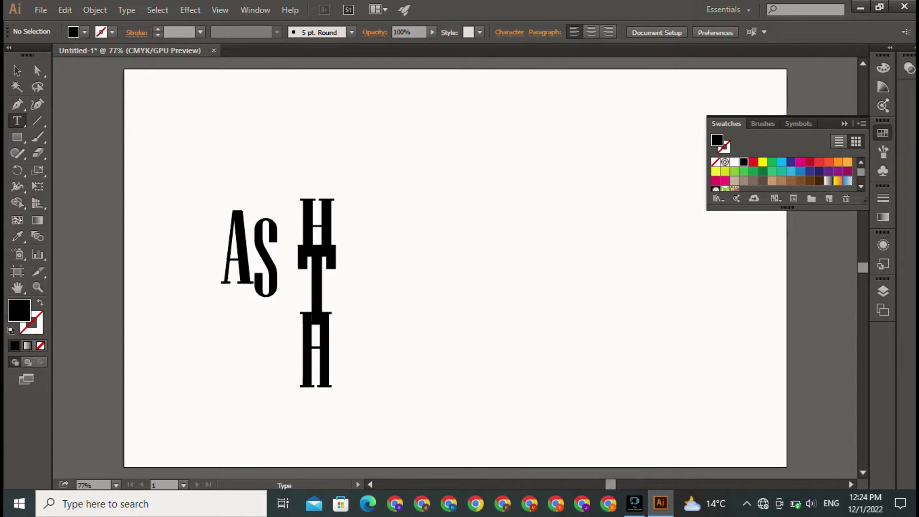
click(359, 123)
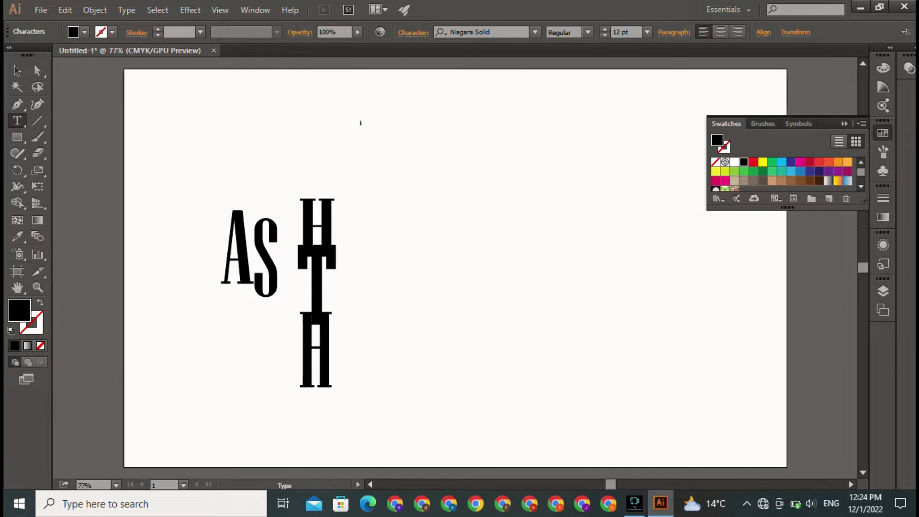
key(Escape)
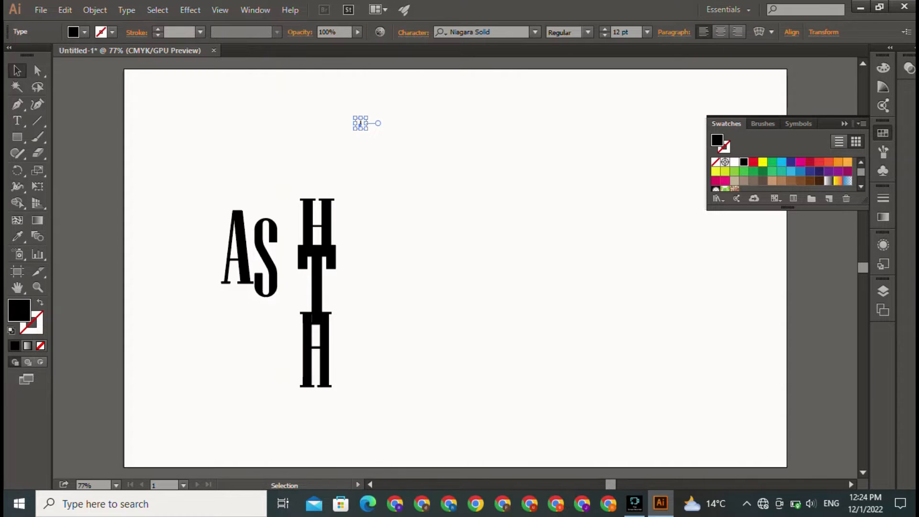
drag(360, 129, 361, 334)
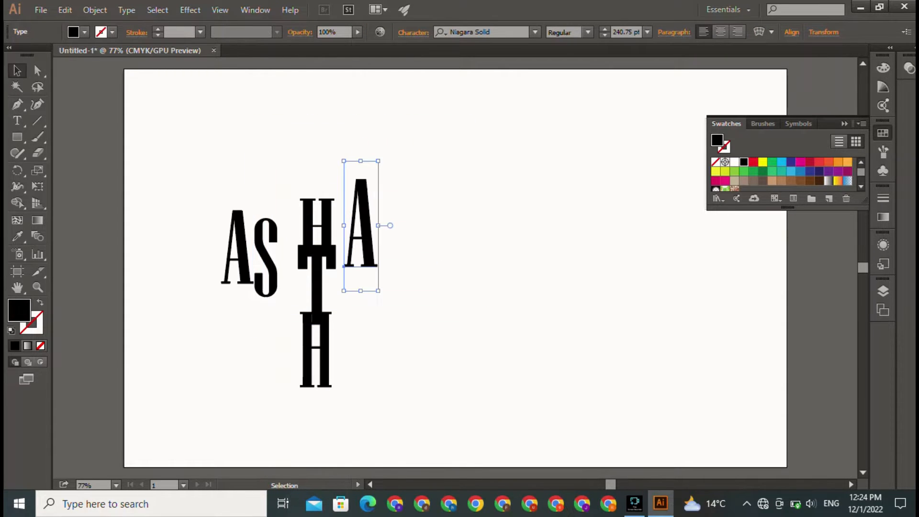
drag(362, 241, 349, 286)
click(431, 287)
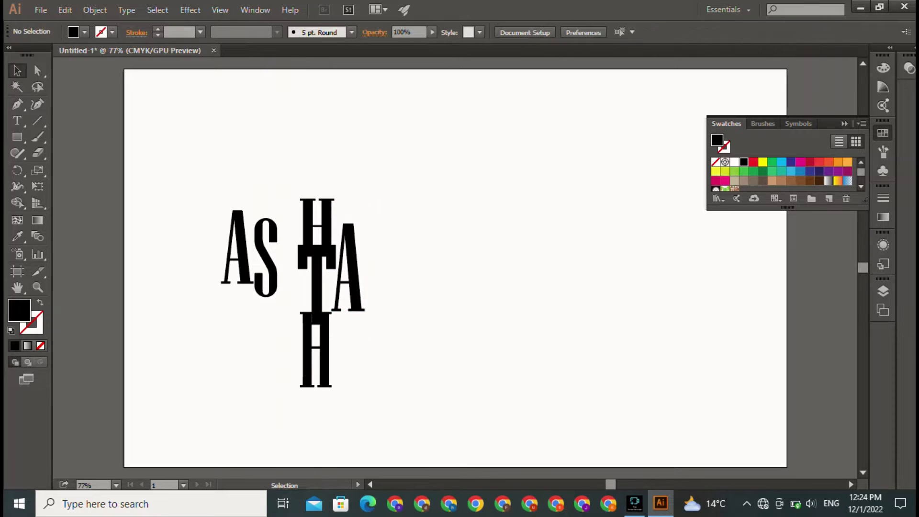
Add a separate letter M, scale it to about 320 pt and place it right of the other letters
key(t)
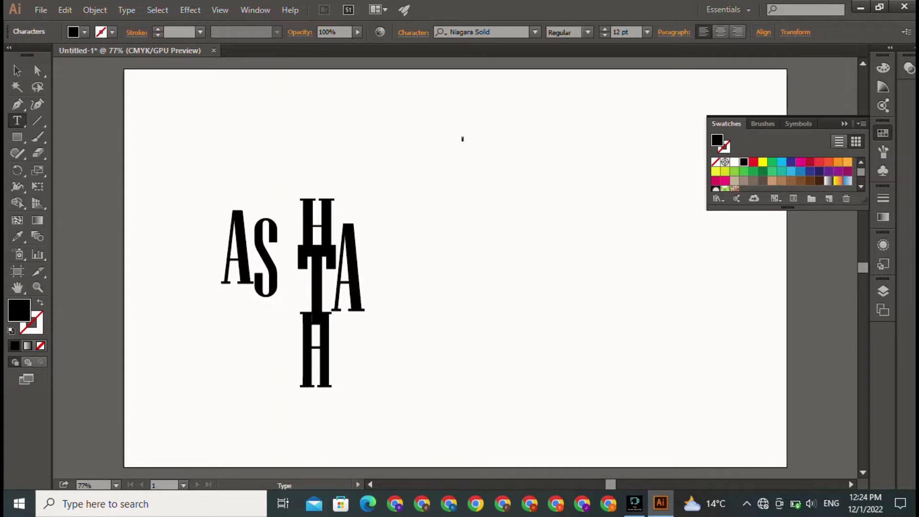
key(Escape)
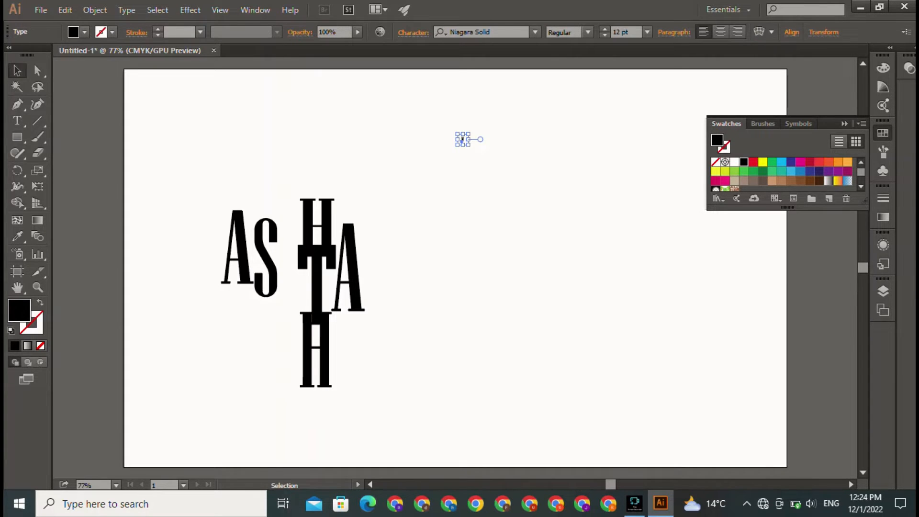
drag(468, 145, 463, 422)
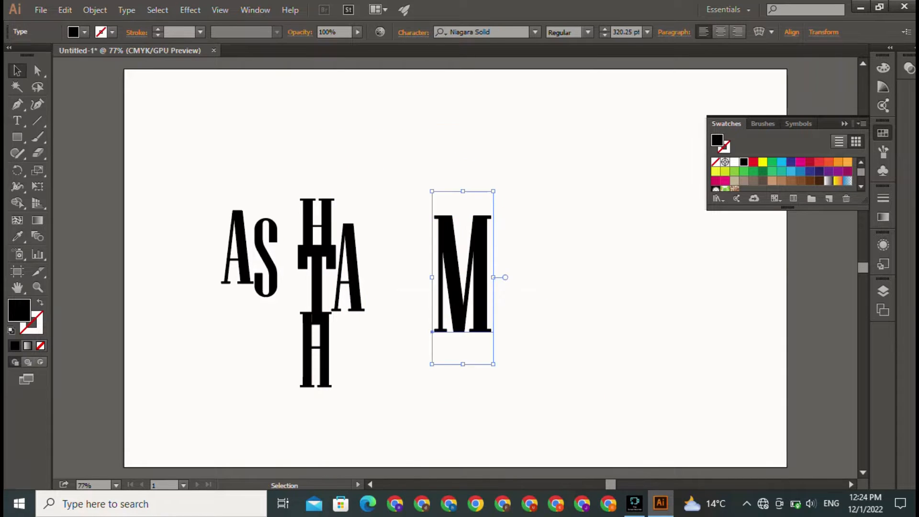
drag(480, 274, 477, 224)
click(536, 268)
Move the first A and the upper H to the artboard's upper-left area, shrinking the H to about 104 pt against the A
click(237, 249)
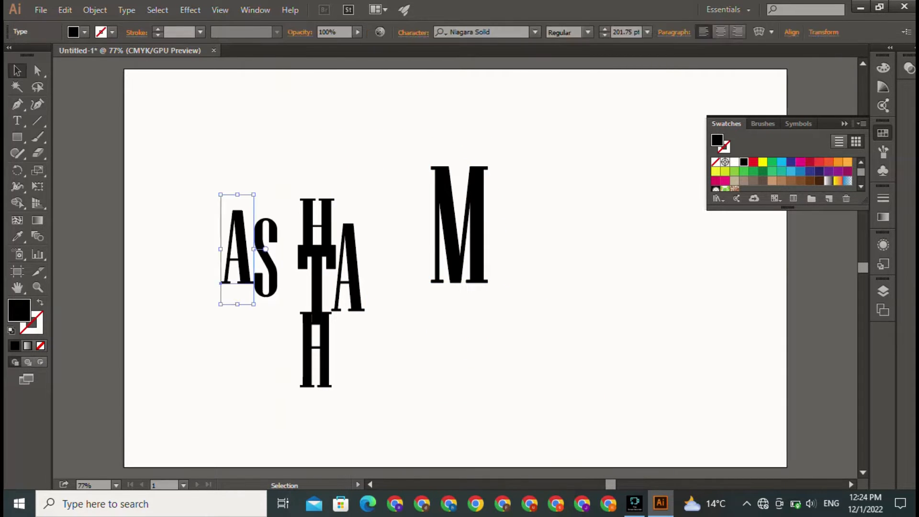
drag(237, 249, 189, 152)
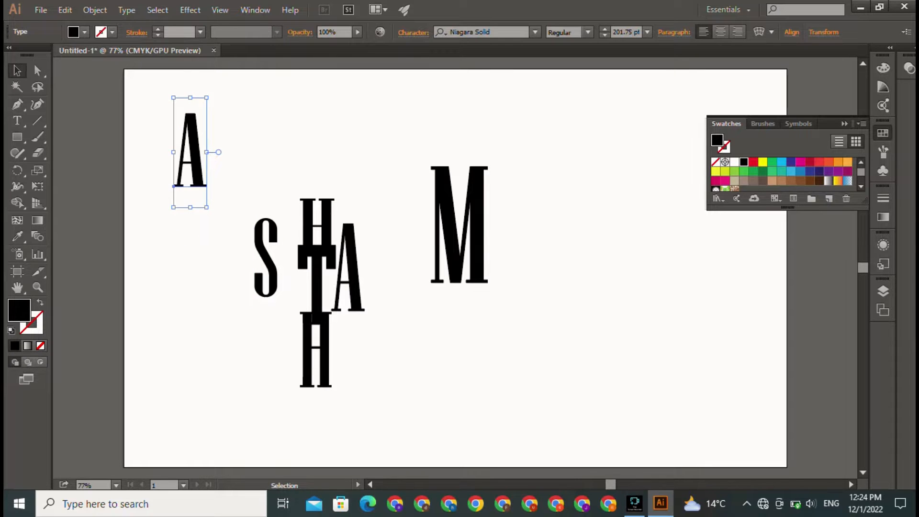
drag(316, 220, 228, 152)
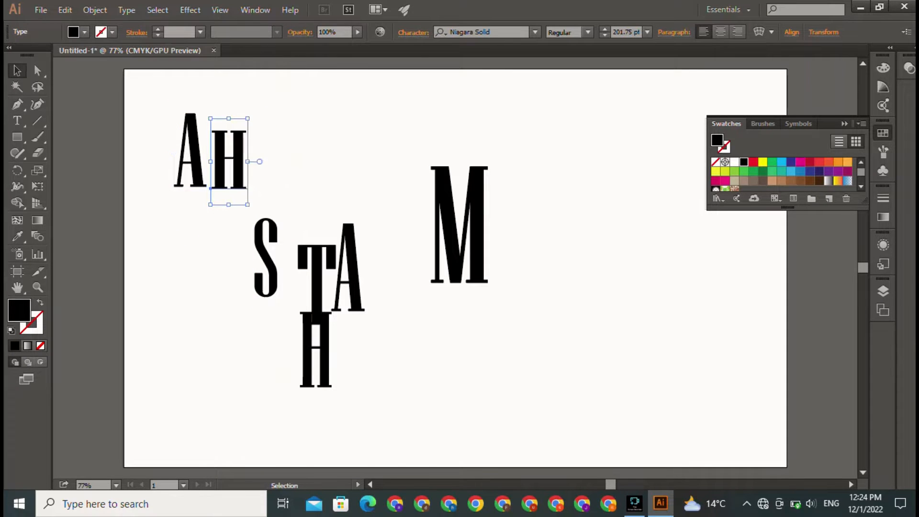
drag(248, 118, 214, 164)
key(ctrl+shift+a)
Fill the small H beside the A with red
click(214, 165)
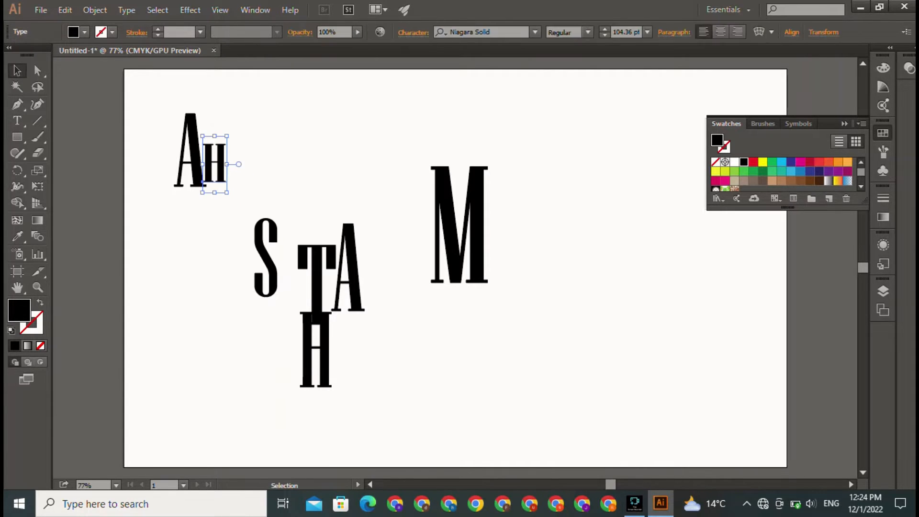
click(753, 162)
key(ctrl+shift+a)
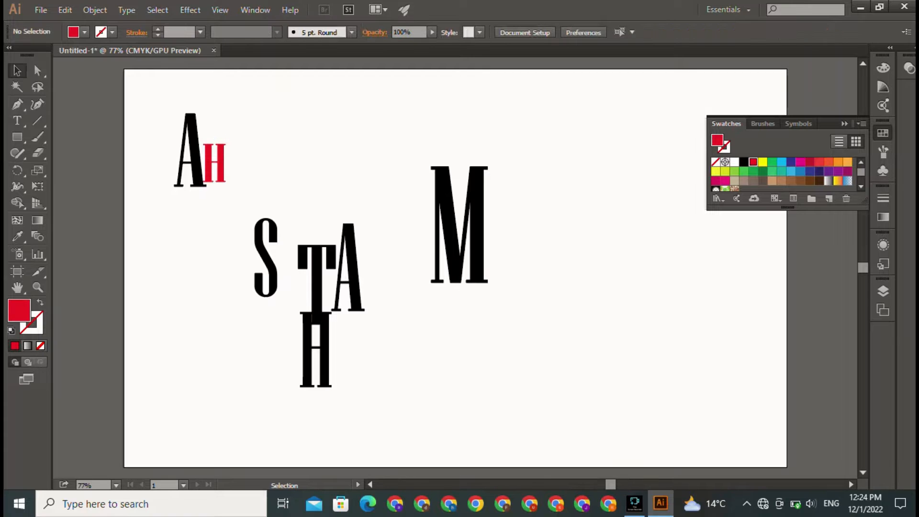
Scale the T to about 203 pt and move it against the right side of the red H
drag(313, 278, 229, 138)
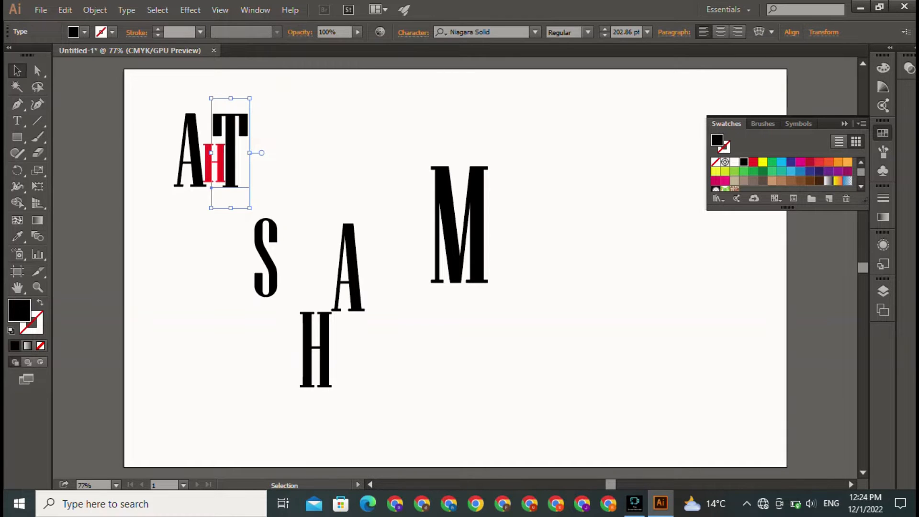
key(ctrl+shift+a)
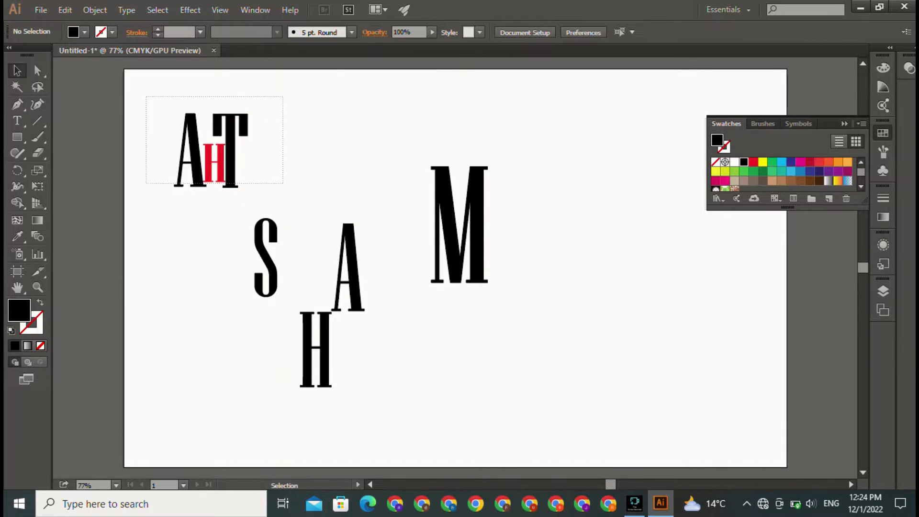
drag(146, 96, 283, 183)
key(ctrl+shift+a)
Shrink the S to about 121 pt and fit it beside the T's stem, under its right arm
click(254, 296)
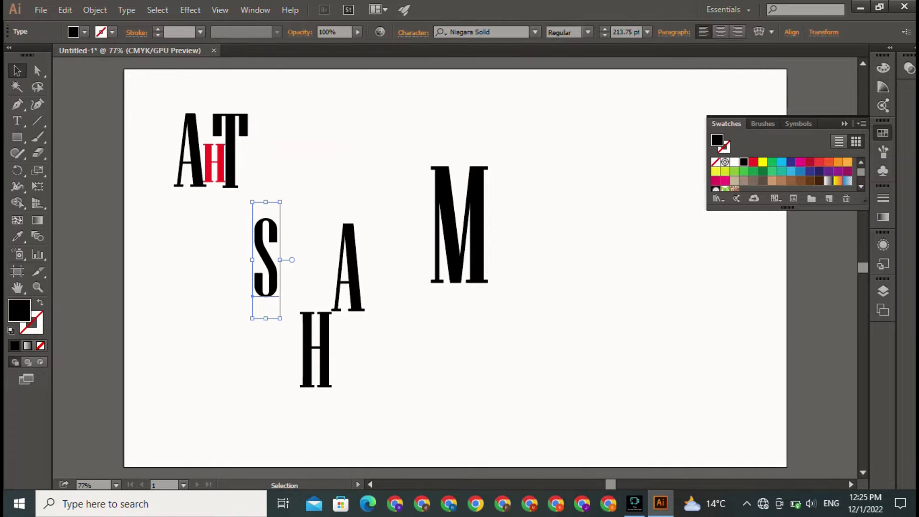
drag(280, 202, 277, 216)
drag(264, 266, 256, 175)
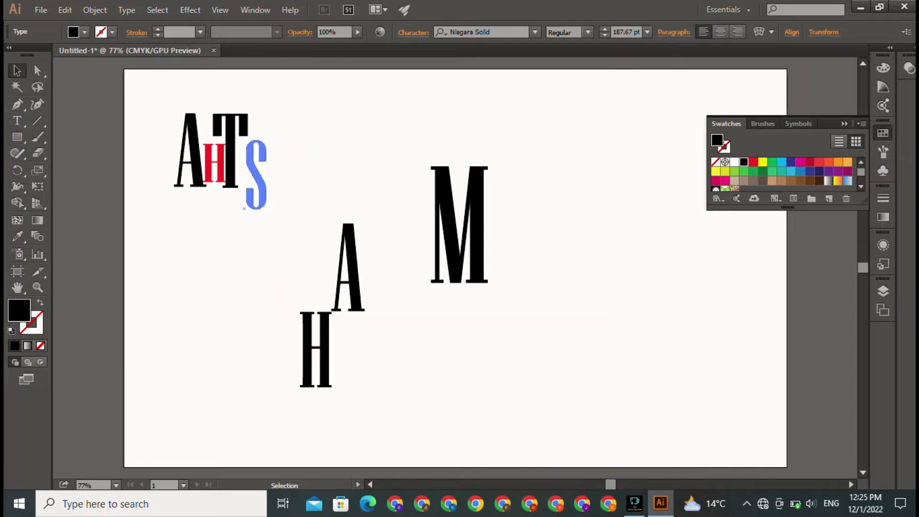
drag(269, 125, 263, 147)
drag(254, 186, 256, 168)
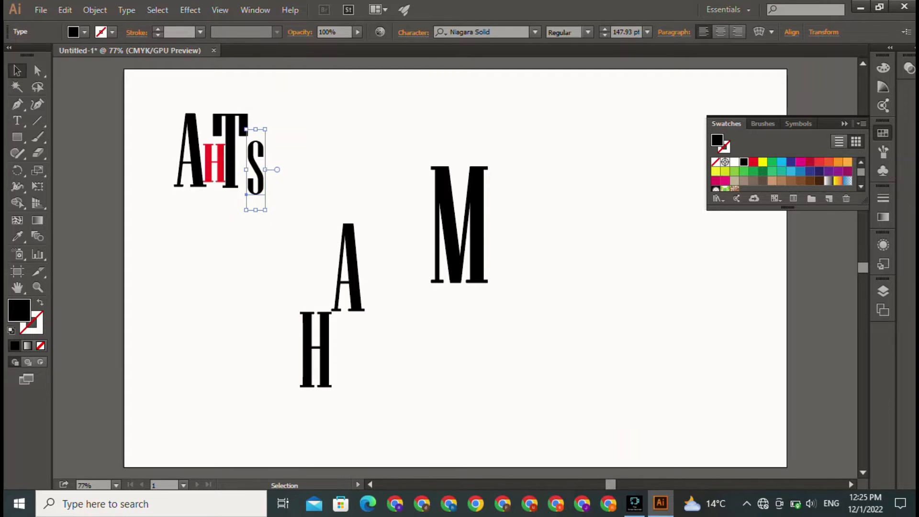
drag(265, 129, 262, 144)
drag(253, 175, 252, 163)
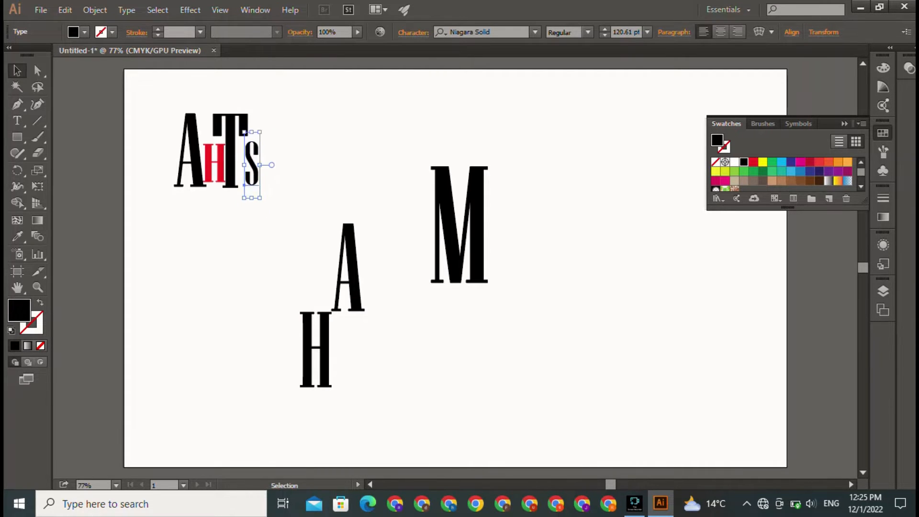
Shrink the S further under the T's right arm and place the remaining H, flattened vertically, against its right side
drag(260, 132, 243, 166)
key(ctrl+shift+a)
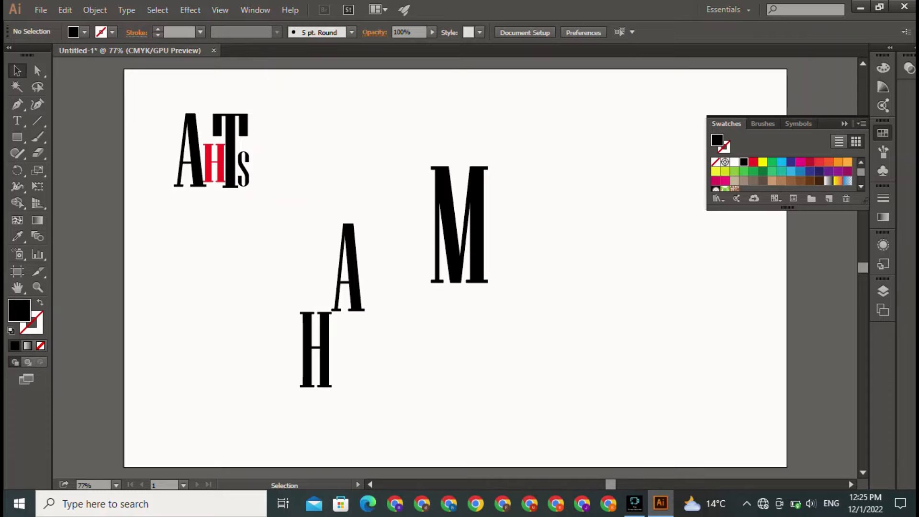
click(323, 350)
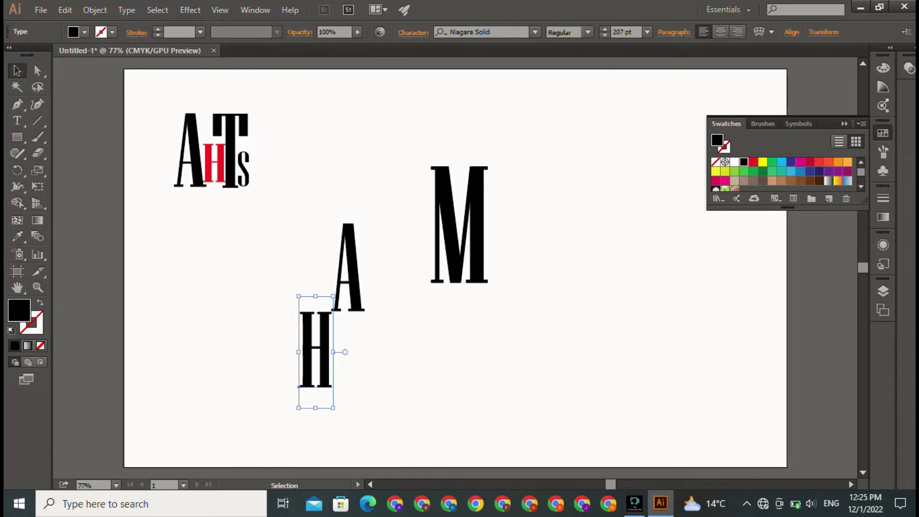
drag(315, 296, 315, 348)
drag(299, 397, 246, 187)
click(296, 239)
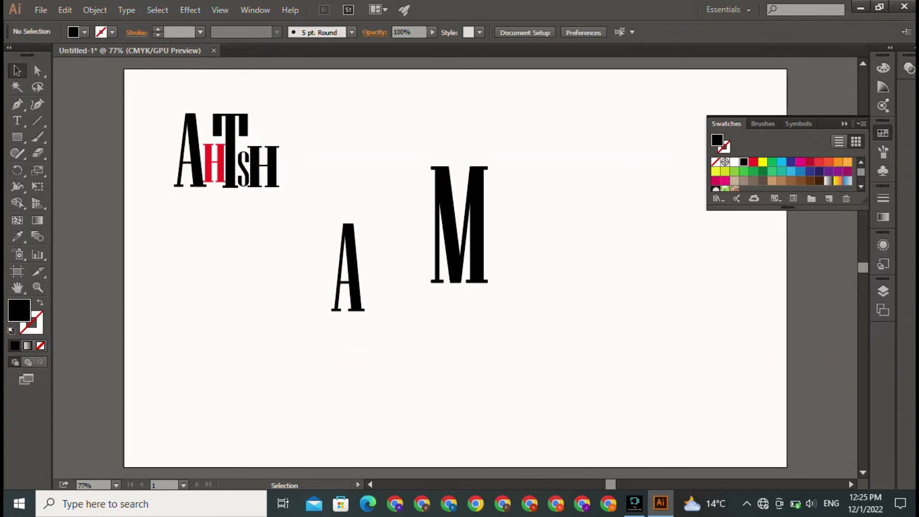
Scale the remaining A to about 133 pt and set it against the right side of the black H
click(352, 273)
drag(365, 205, 346, 253)
key(ctrl+z)
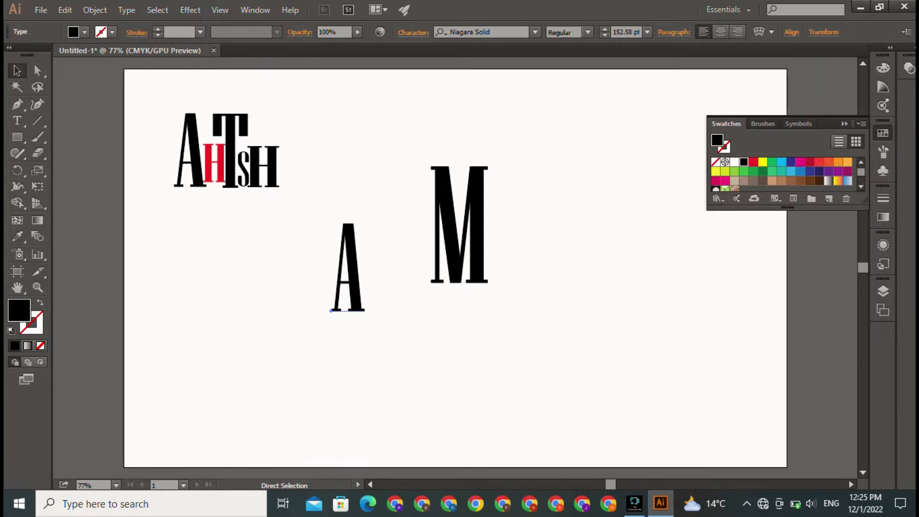
drag(365, 206, 348, 277)
drag(331, 324, 279, 187)
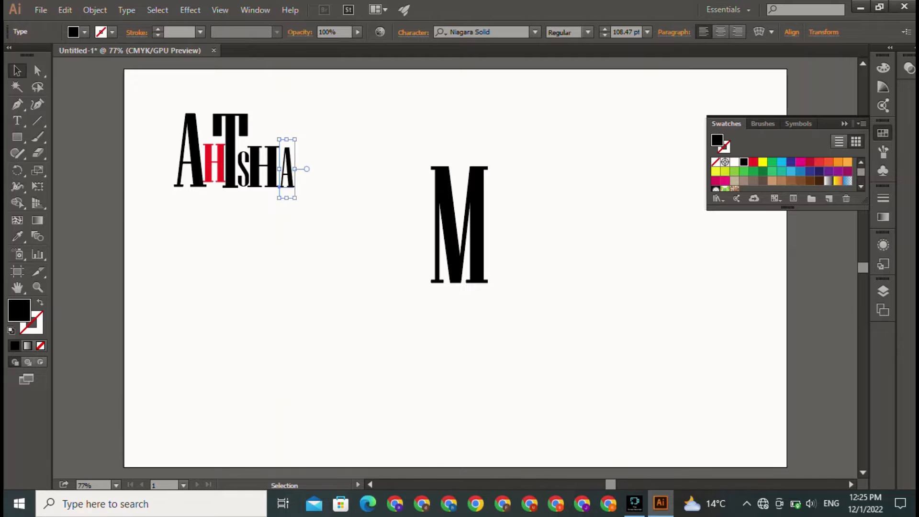
drag(294, 139, 298, 126)
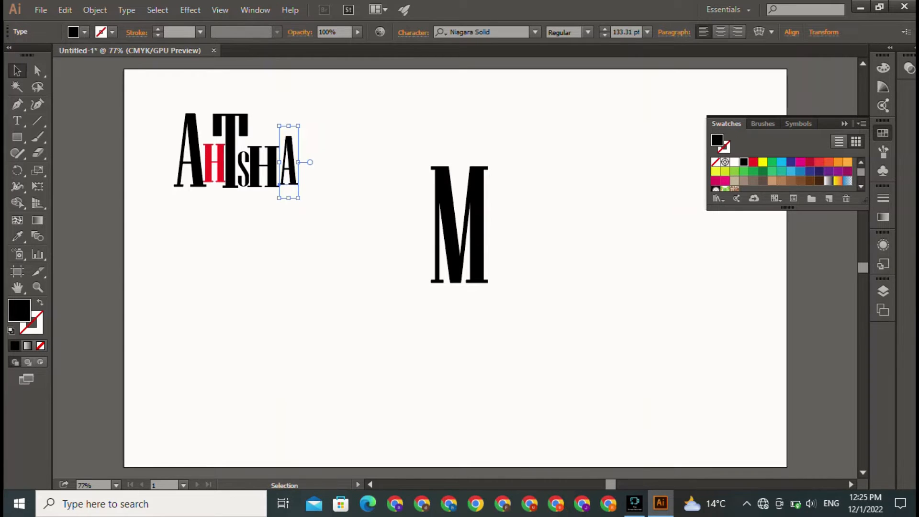
Change the M's font to Palace Script MT and enlarge it to about 628 pt over the small letters
click(454, 230)
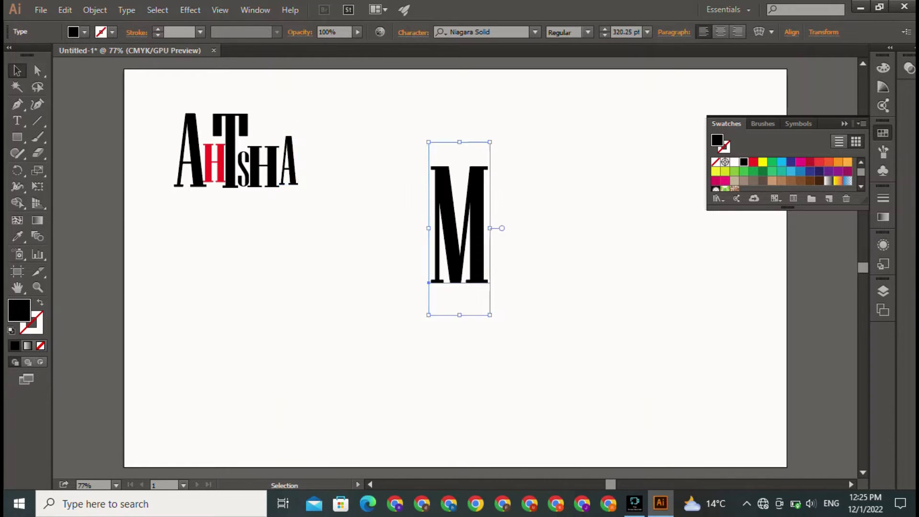
click(535, 32)
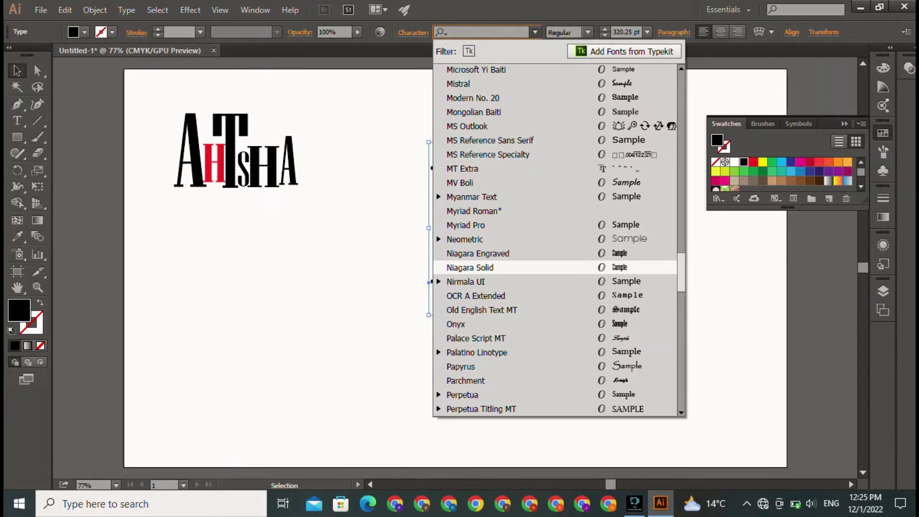
key(Down)
key(Down)
key(Down)
key(Down)
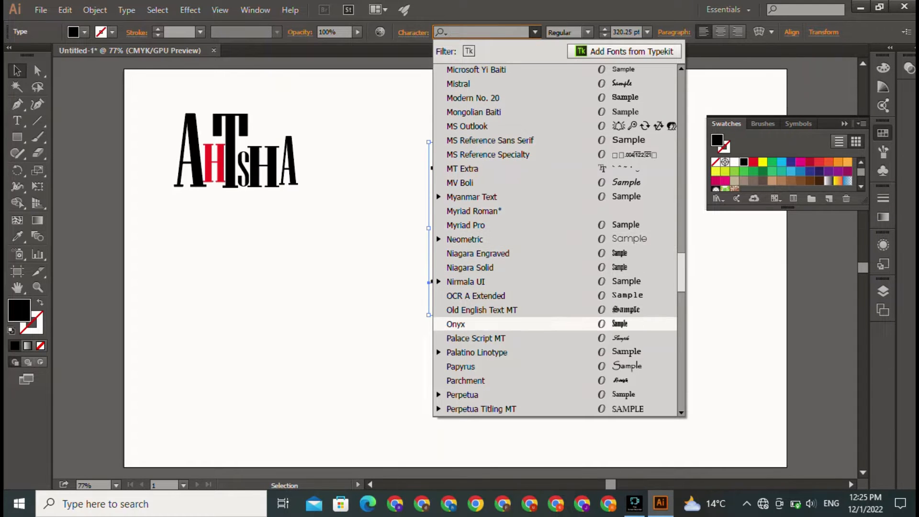
key(Down)
key(Return)
drag(526, 229, 249, 152)
drag(309, 77, 375, 76)
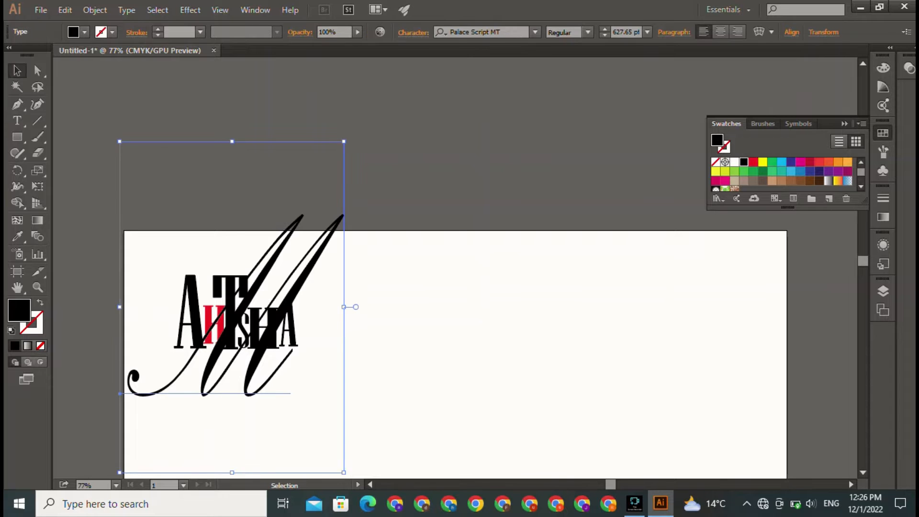
Change the large M's font to Papyrus
click(535, 33)
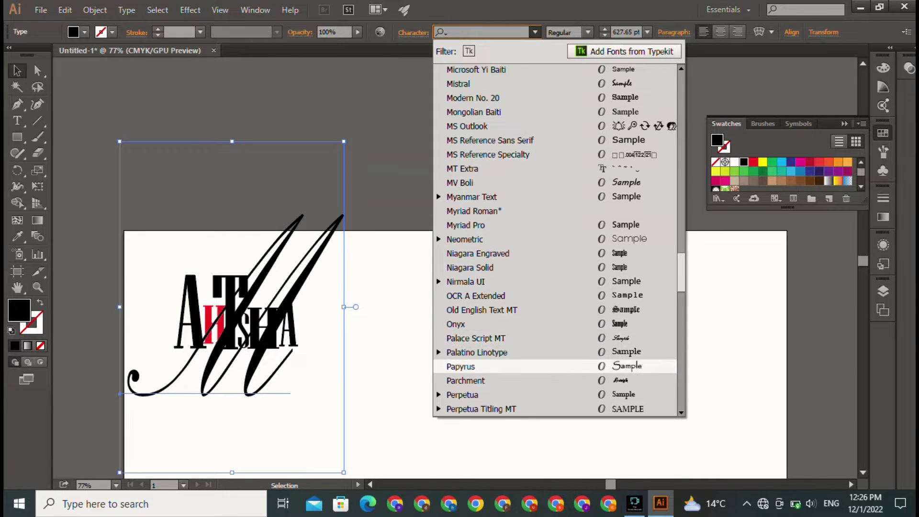
click(479, 363)
click(479, 335)
Move the M to the middle of the artboard and place the small letters between the tops of its stems
drag(329, 326, 344, 421)
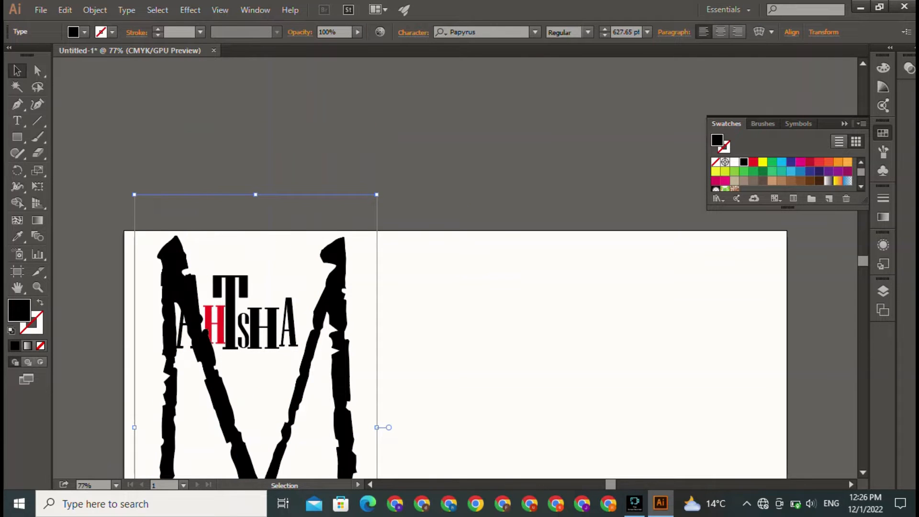
key(space)
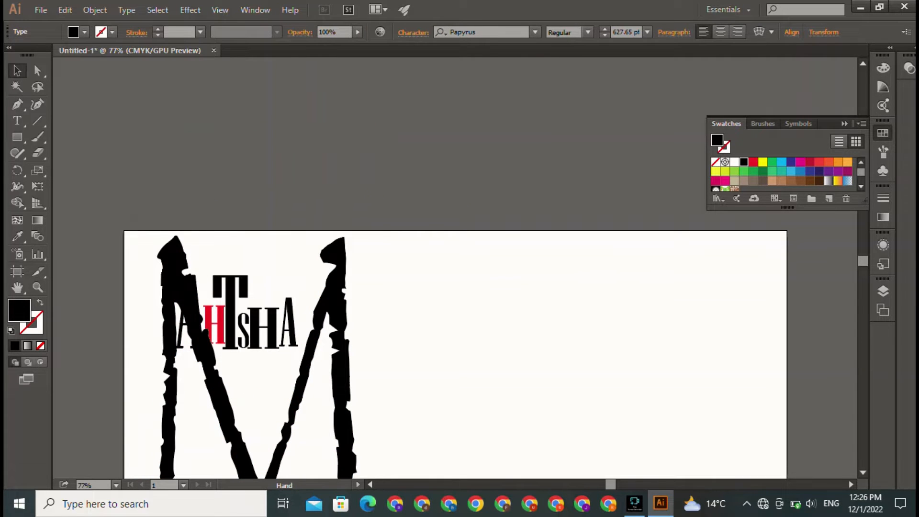
drag(344, 421, 493, 306)
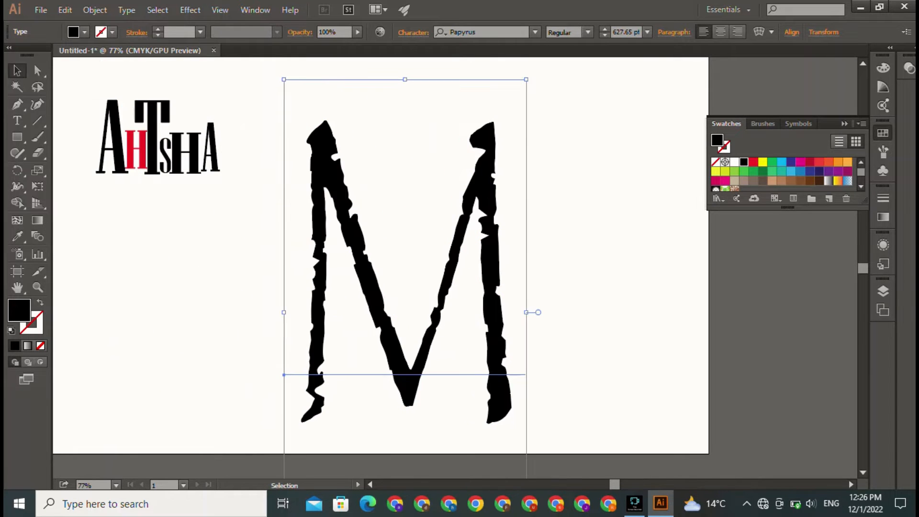
drag(158, 143, 410, 157)
key(ctrl+shift+a)
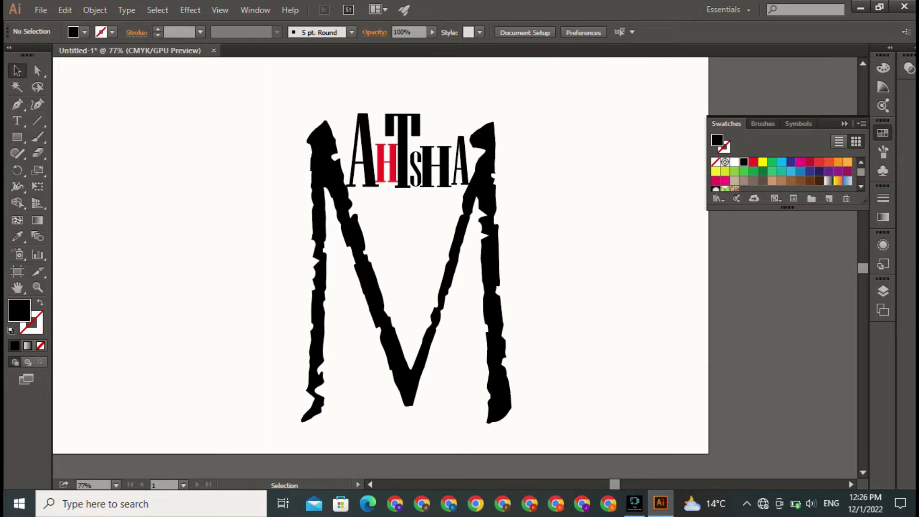
drag(225, 128, 498, 292)
click(190, 10)
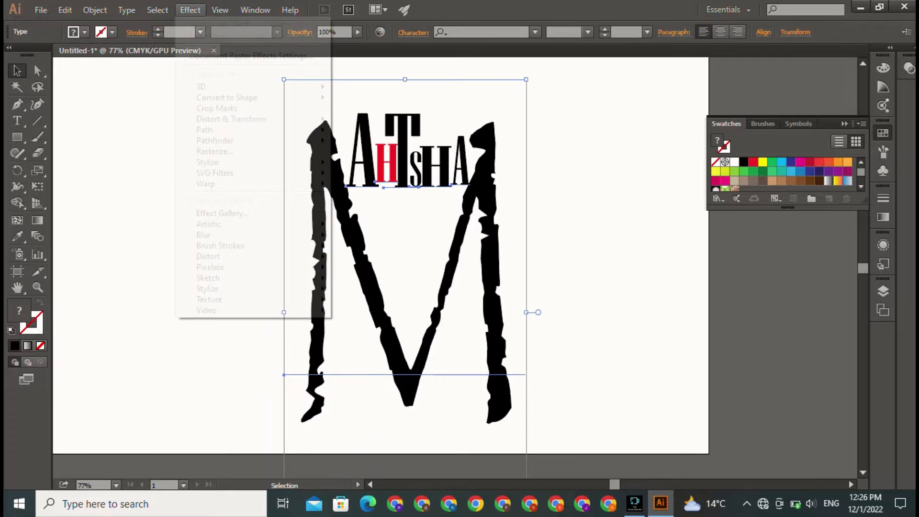
mouse_move(201, 86)
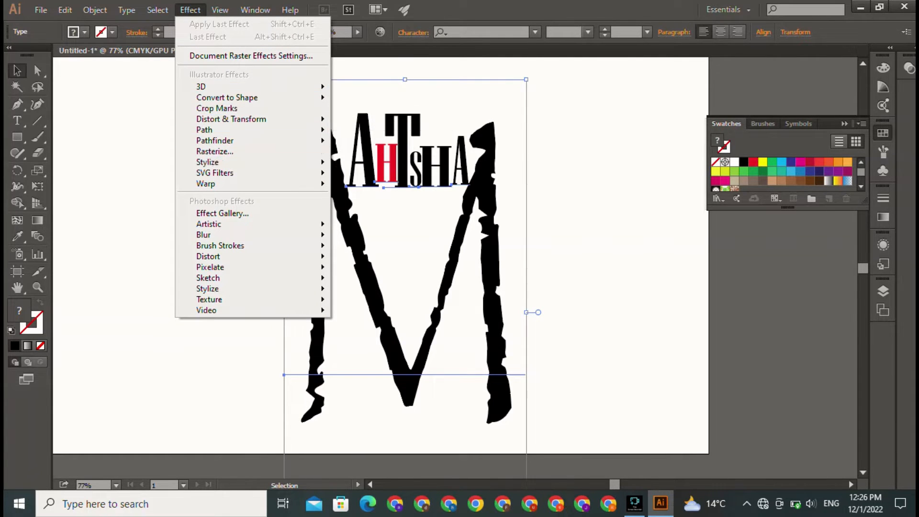
click(139, 133)
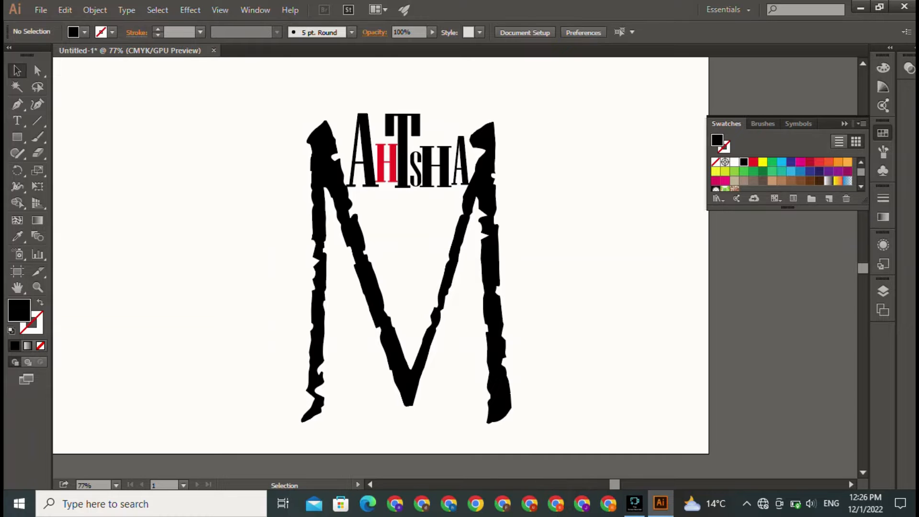
click(190, 10)
mouse_move(201, 86)
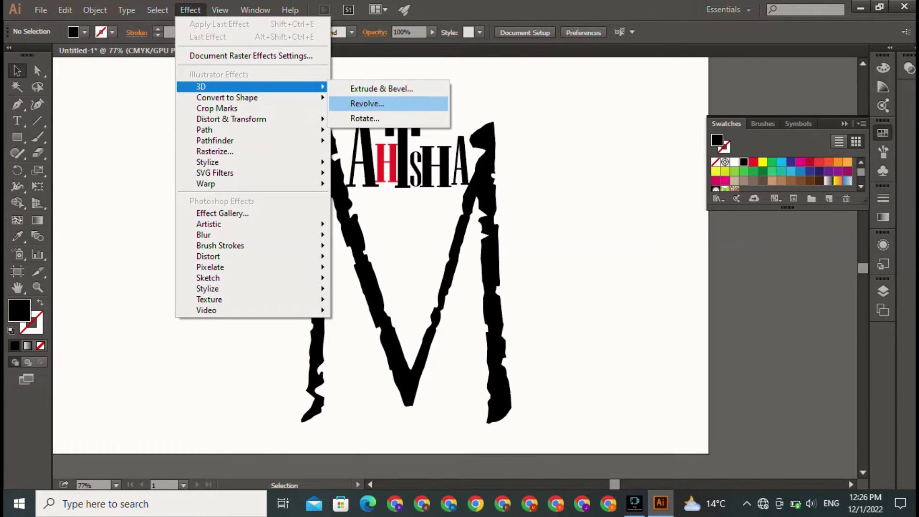
click(365, 119)
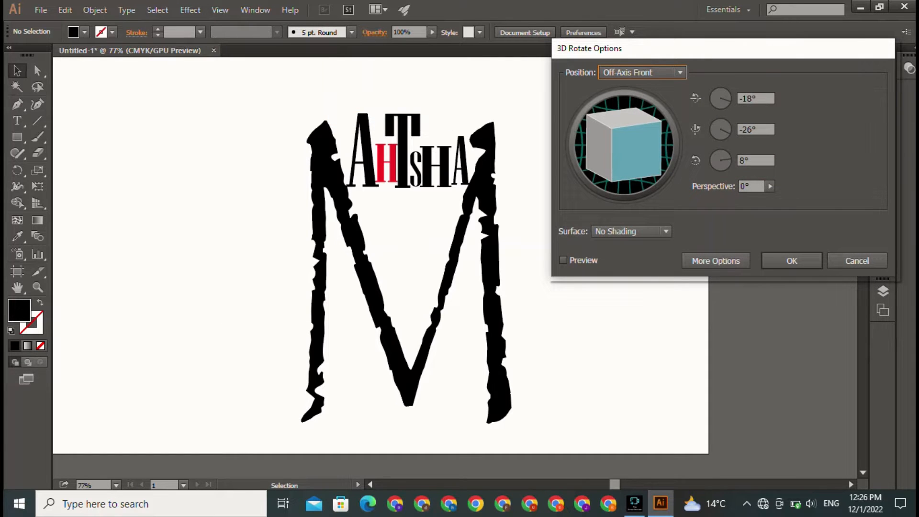
drag(636, 153, 640, 149)
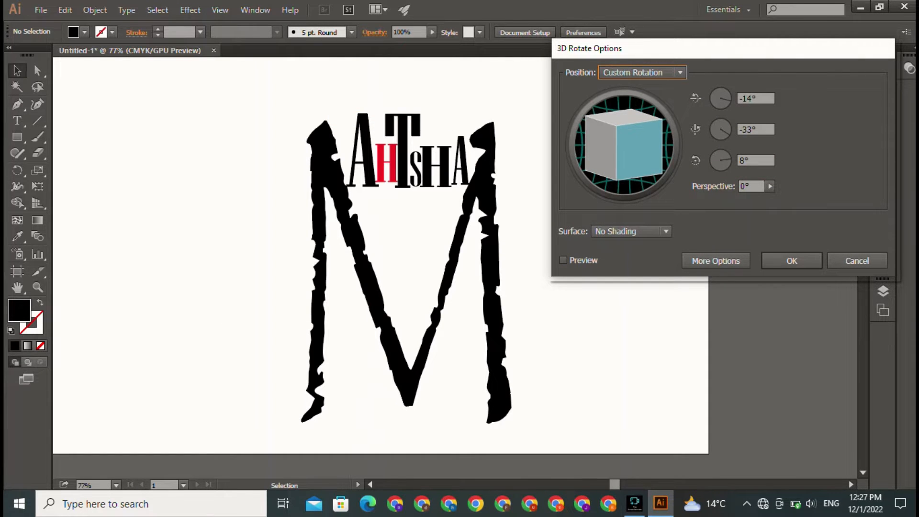
click(564, 260)
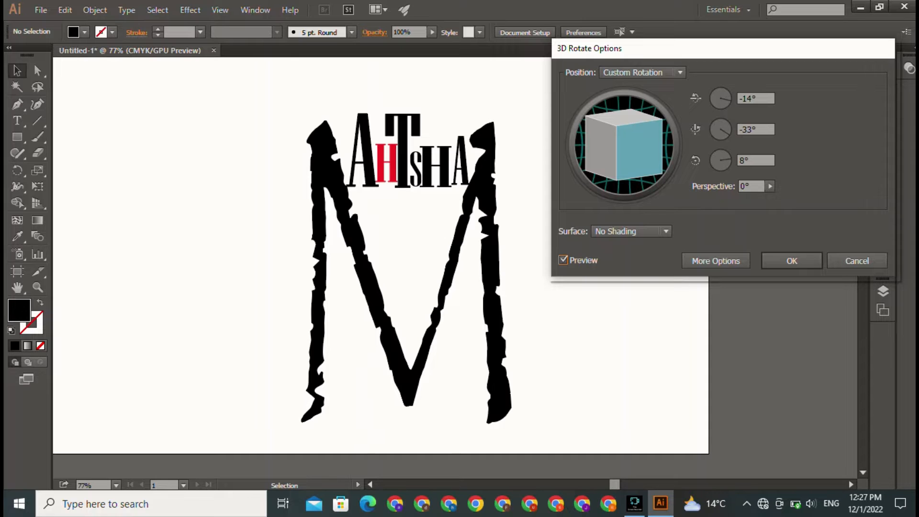
click(856, 261)
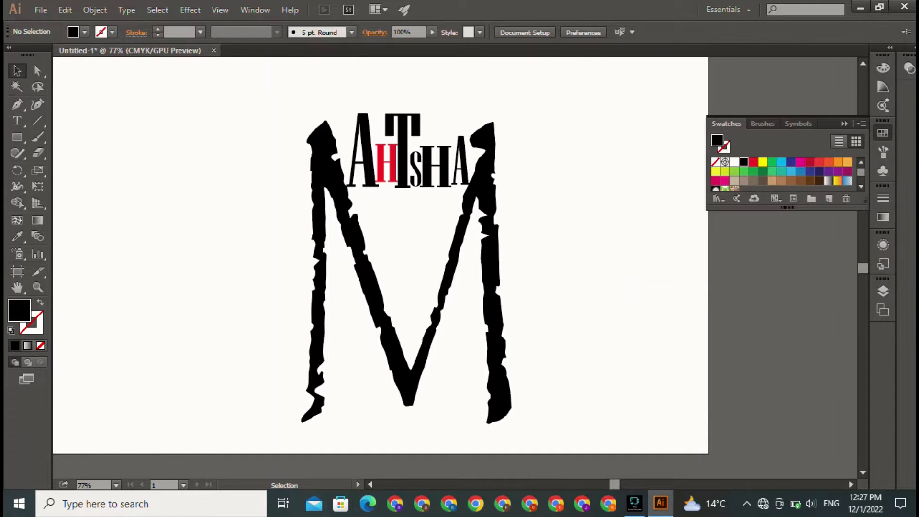
Try a 3D Rotate effect on all the letters, previewing custom rotations and the Off-Axis Front position, and cancel it
click(407, 163)
click(190, 9)
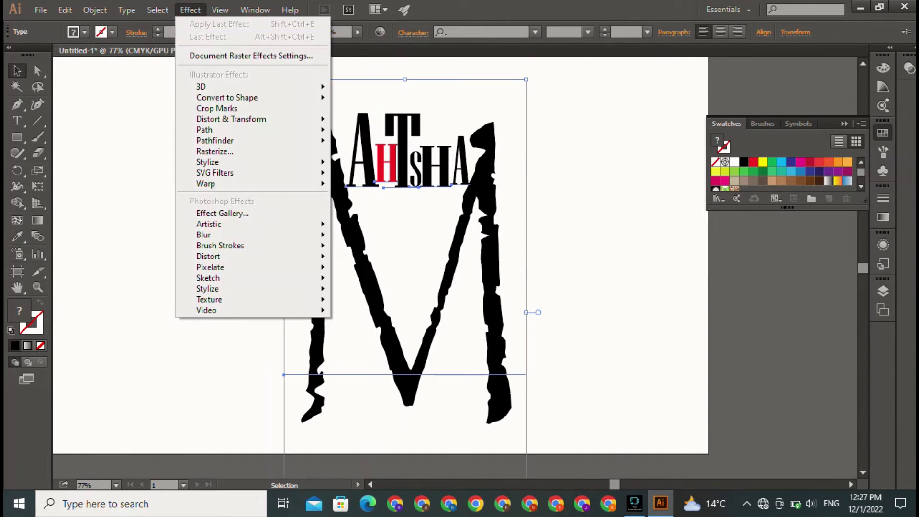
mouse_move(201, 87)
click(365, 118)
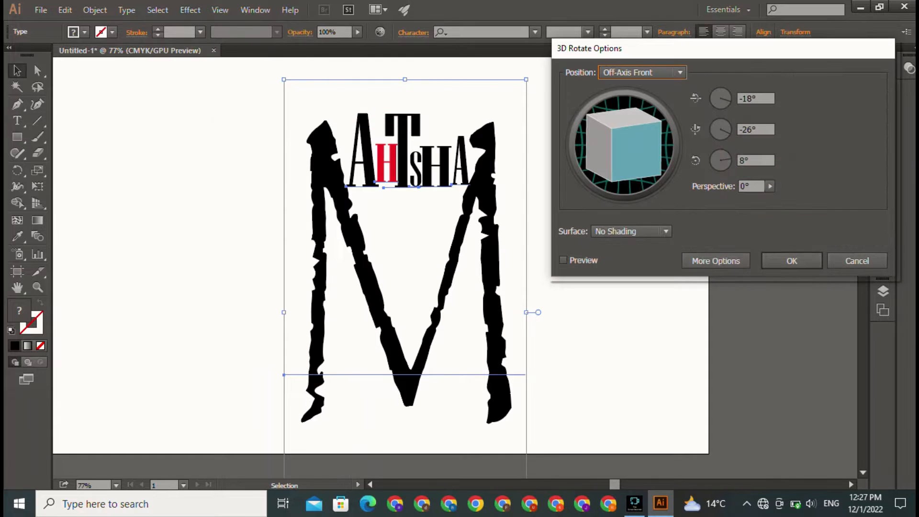
click(563, 260)
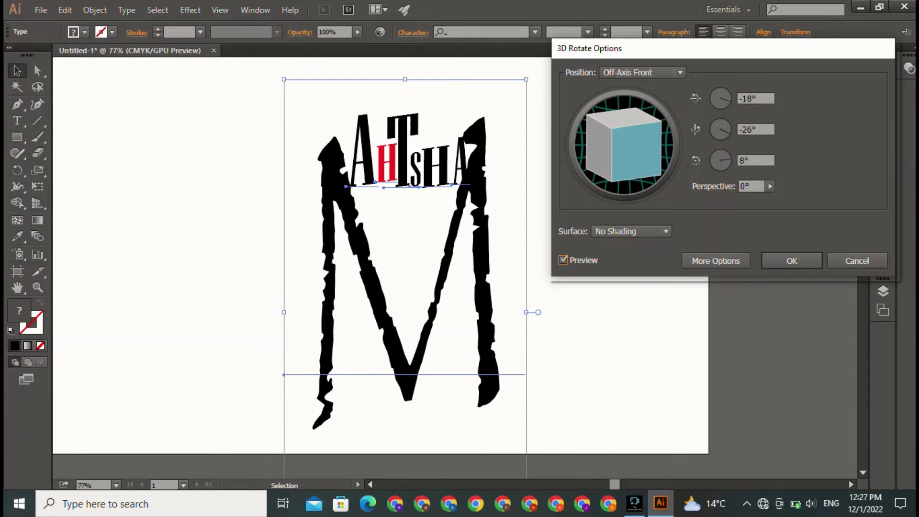
mouse_move(631, 156)
mouse_down()
mouse_move(642, 160)
mouse_move(635, 142)
mouse_move(603, 142)
mouse_move(649, 136)
mouse_move(619, 163)
mouse_up()
mouse_move(621, 152)
mouse_down()
mouse_move(621, 168)
mouse_move(635, 148)
mouse_move(657, 145)
mouse_move(625, 165)
mouse_up()
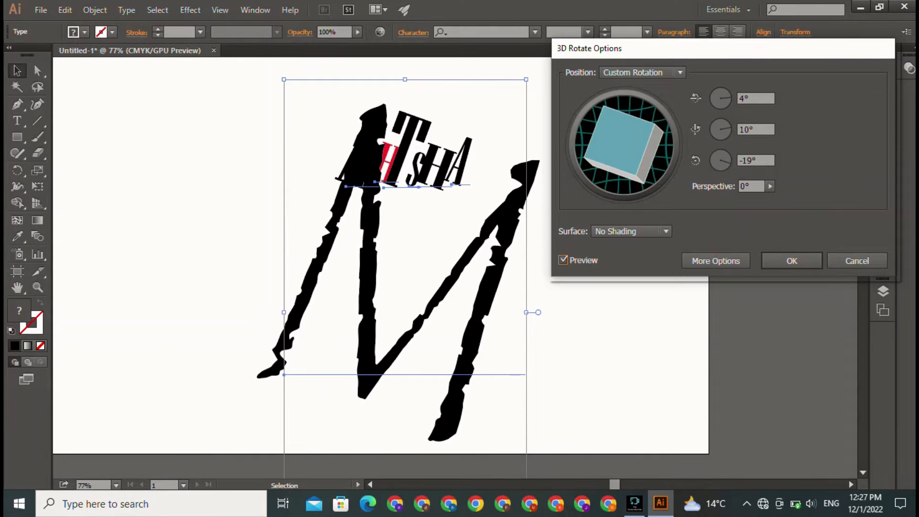
click(641, 72)
click(636, 197)
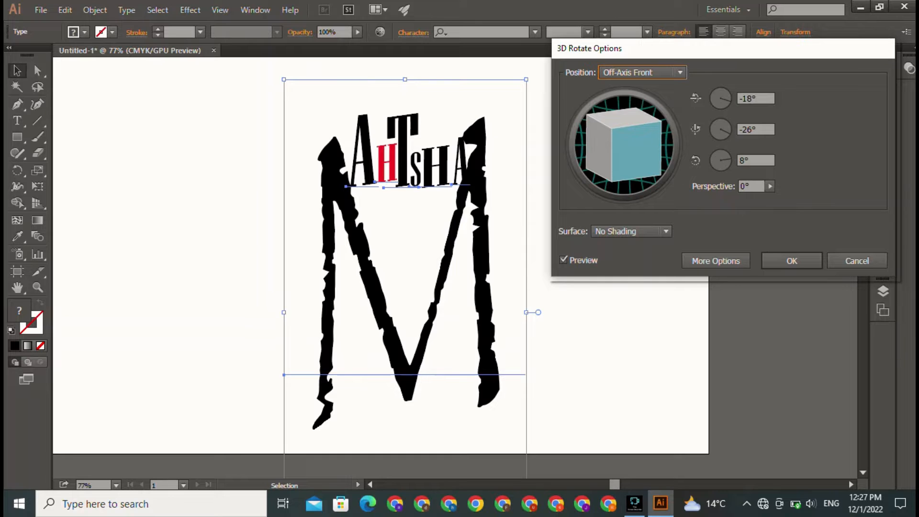
click(856, 261)
Start a 3D Extrude & Bevel effect on all the letters with preview on and set the extrude depth to 22 pt
click(190, 10)
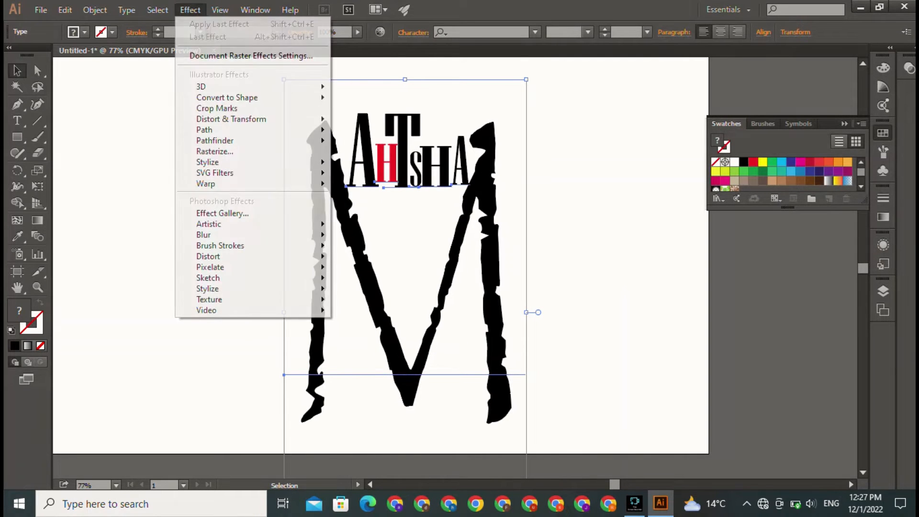
mouse_move(225, 87)
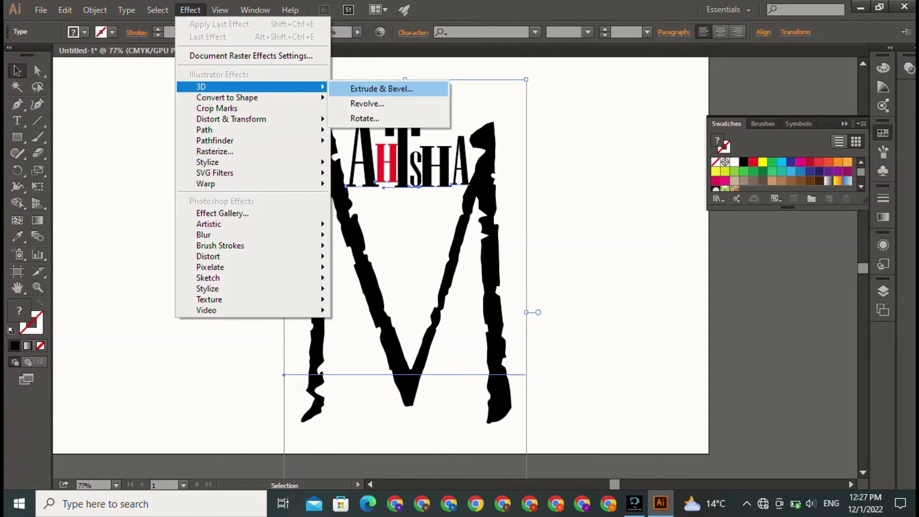
click(381, 88)
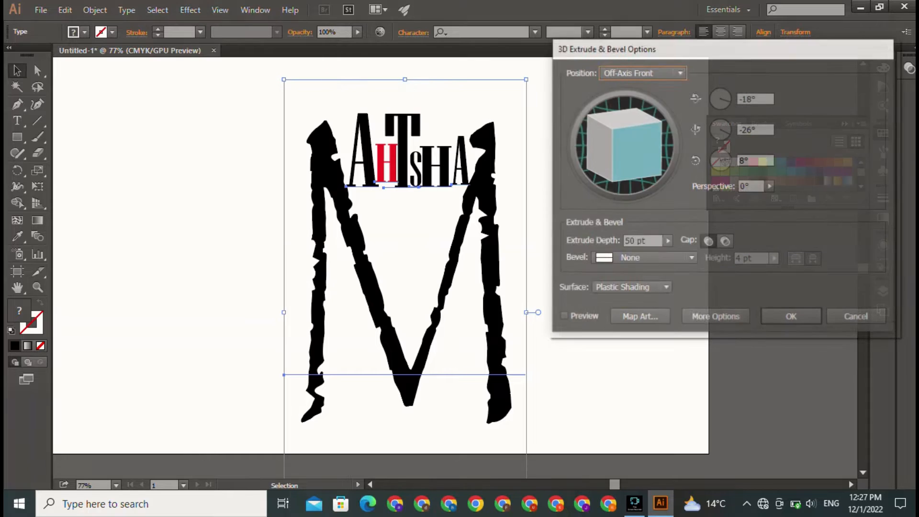
click(563, 316)
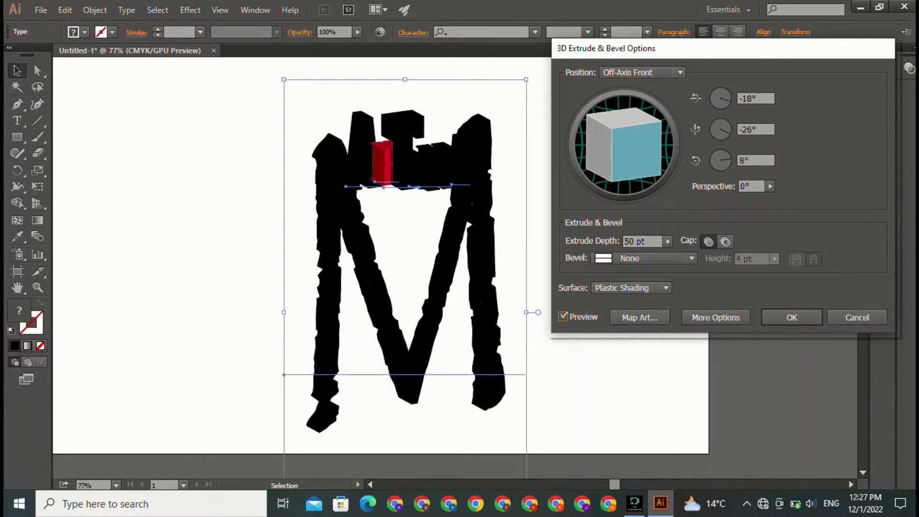
click(668, 241)
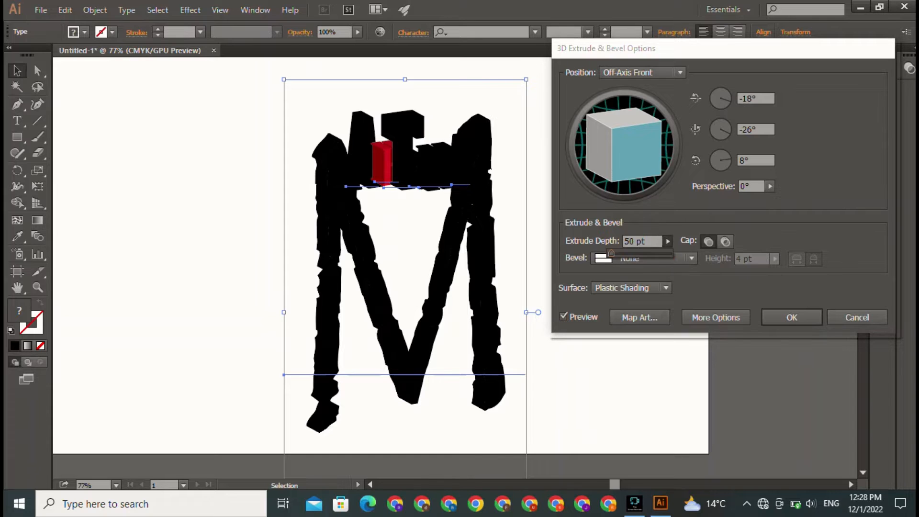
drag(612, 253, 611, 253)
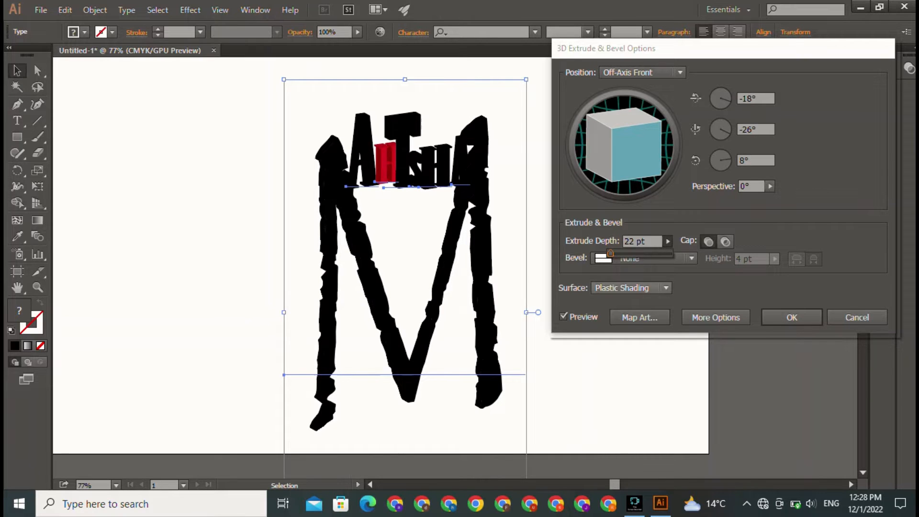
Try No Shading for the extrusion's surface and set it to Diffuse Shading
click(631, 287)
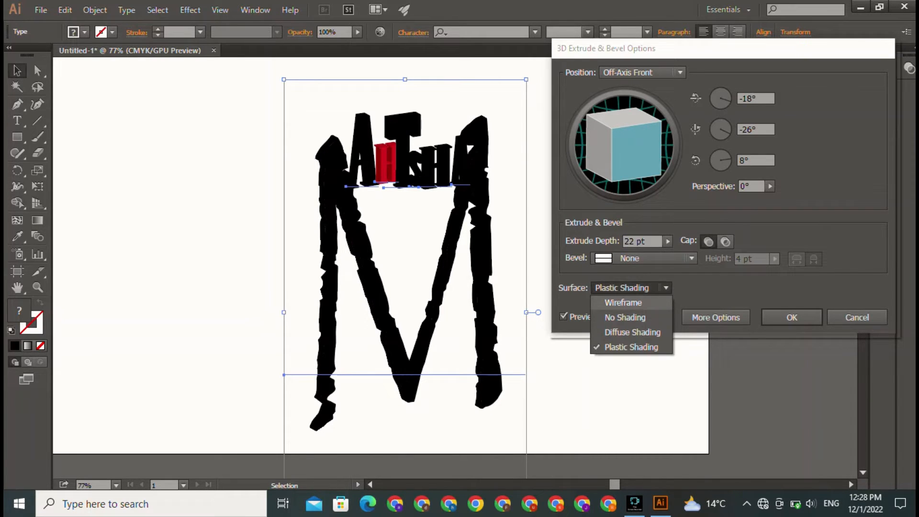
click(625, 317)
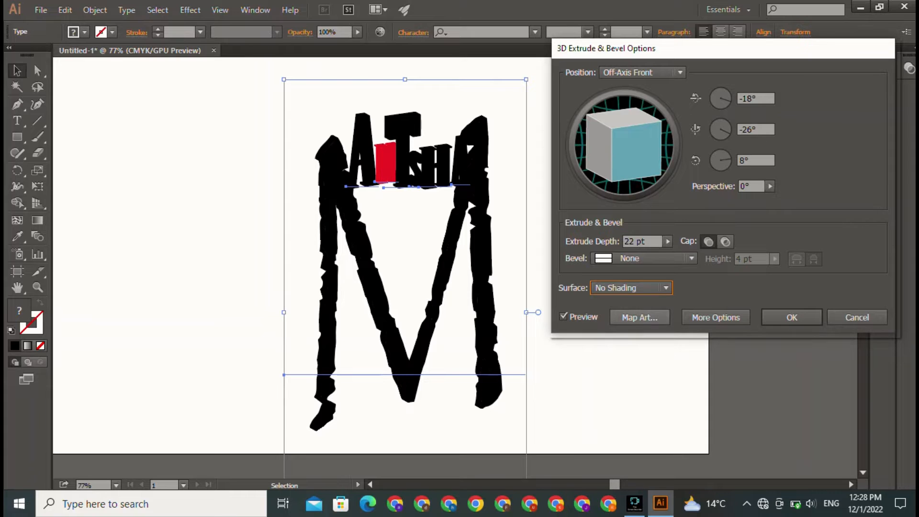
click(632, 287)
click(624, 317)
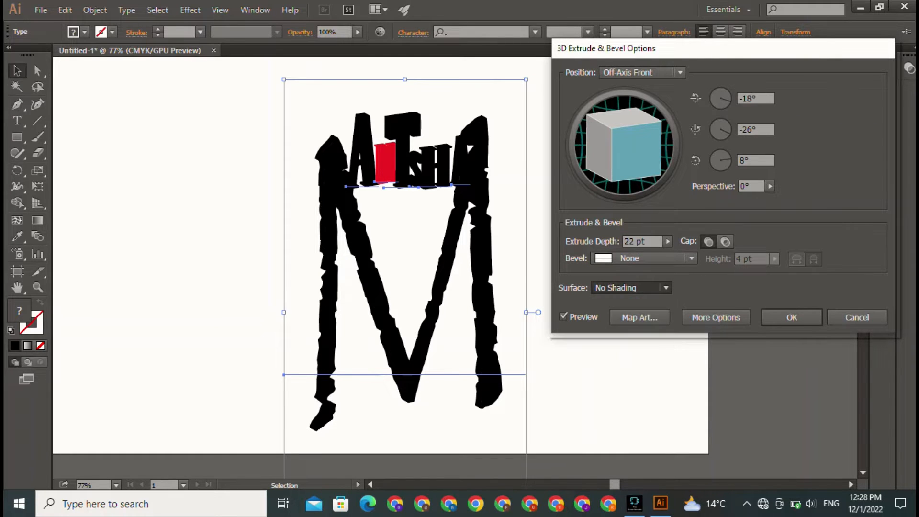
key(Down)
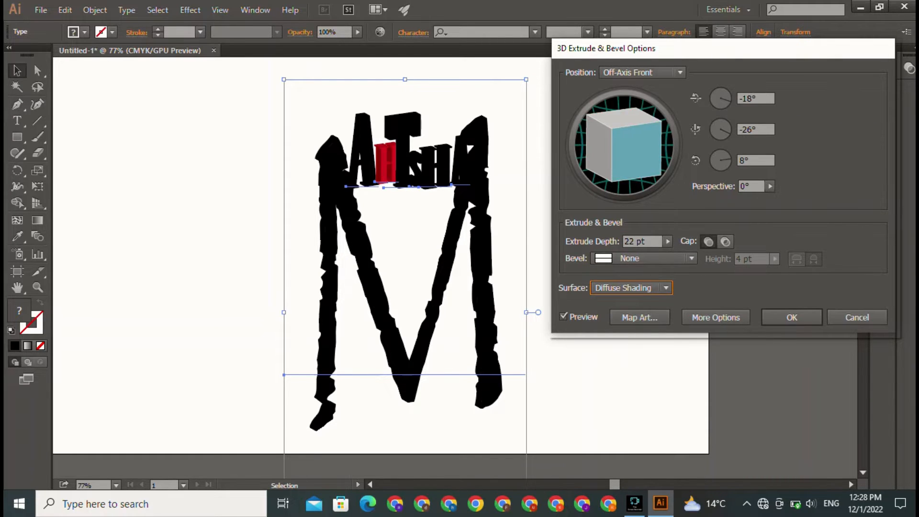
Try the Off-Axis Top and Off-Axis Bottom positions and set a custom rotation of 22°, 4° and 10°
click(641, 72)
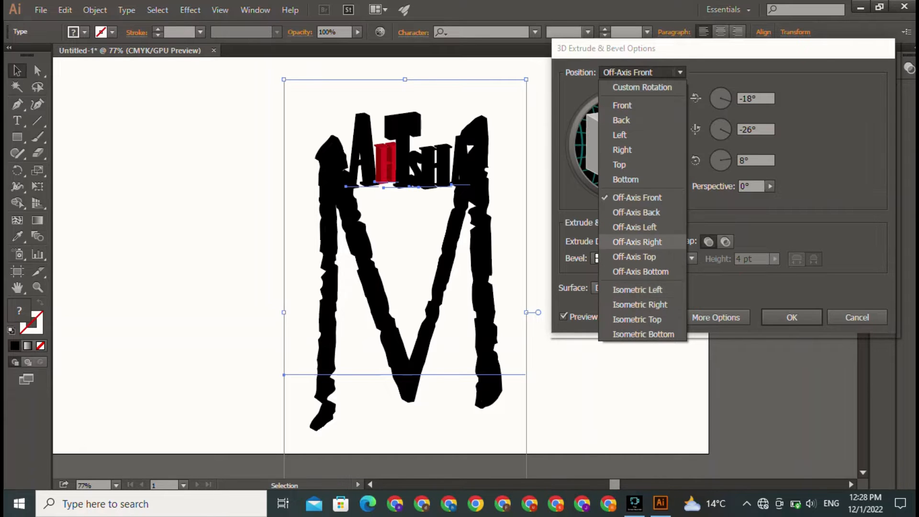
click(634, 257)
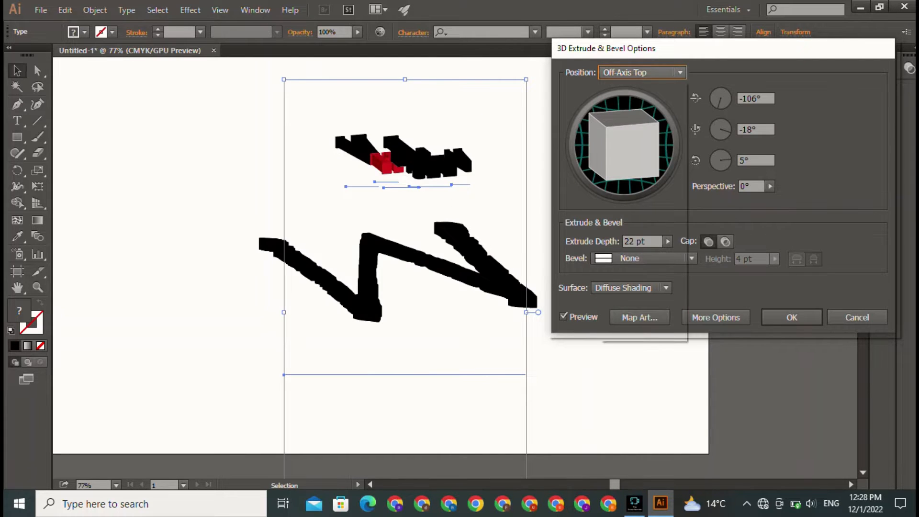
click(641, 73)
click(640, 272)
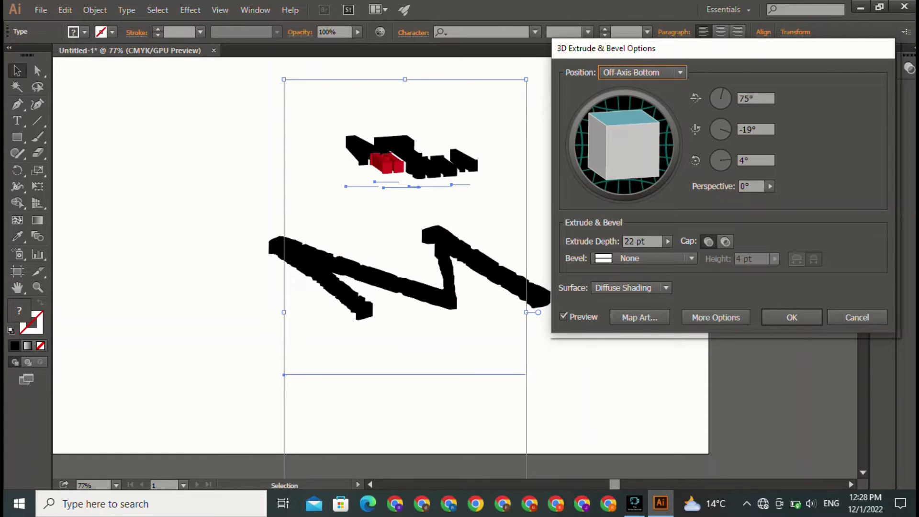
drag(627, 139, 645, 172)
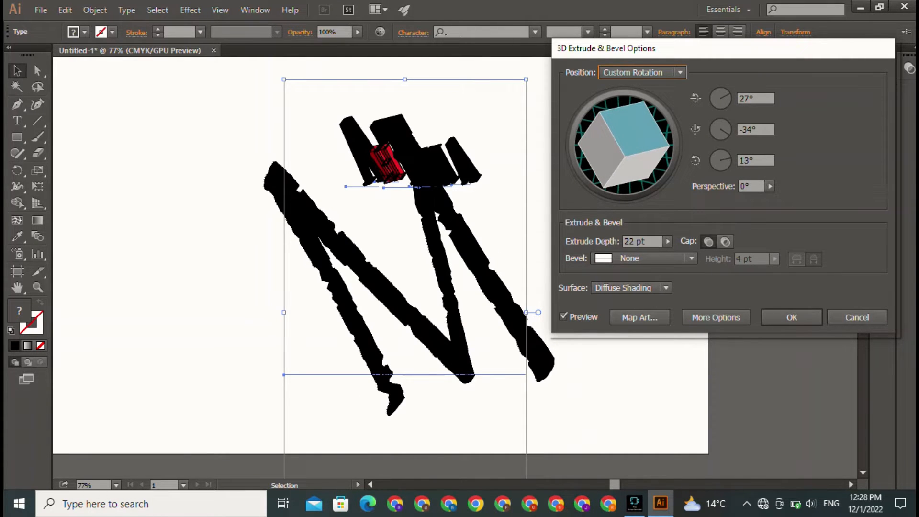
drag(645, 172, 619, 156)
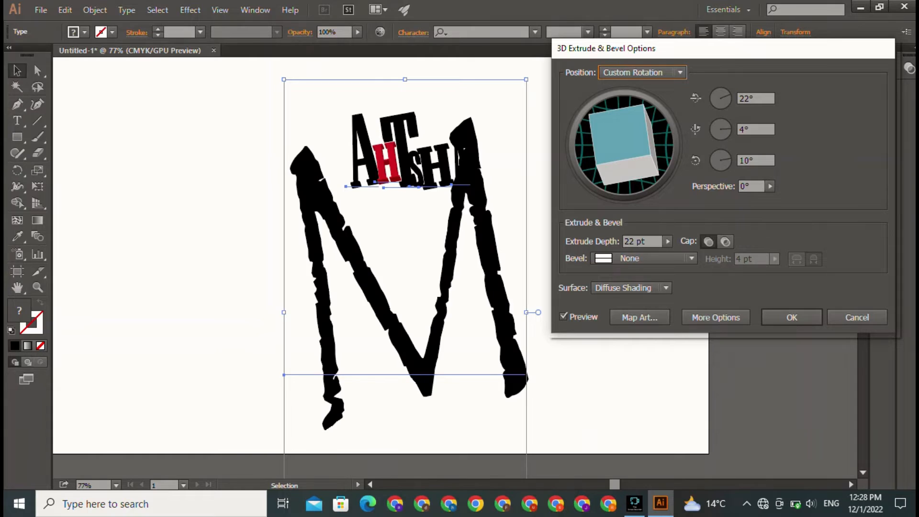
Show the extended extrude options, enable Preserve Spot Colors and set the blend steps to 16
click(680, 73)
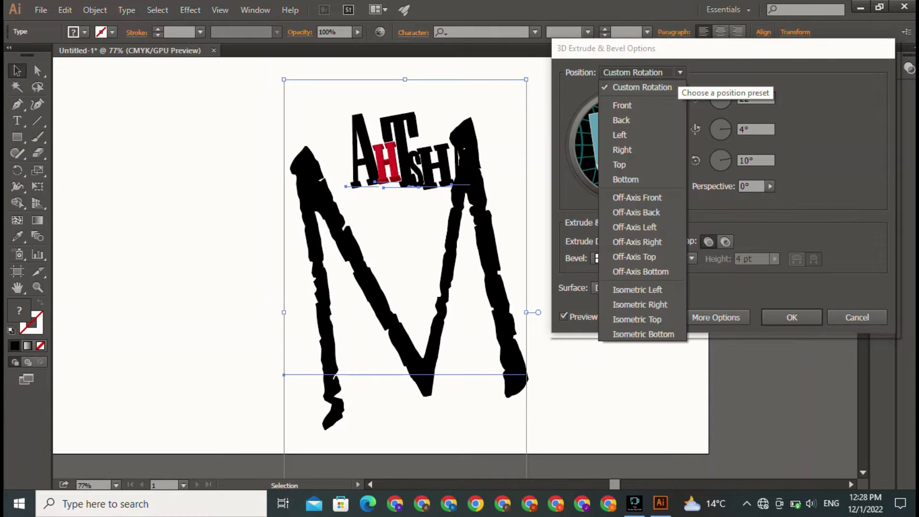
click(679, 72)
click(716, 317)
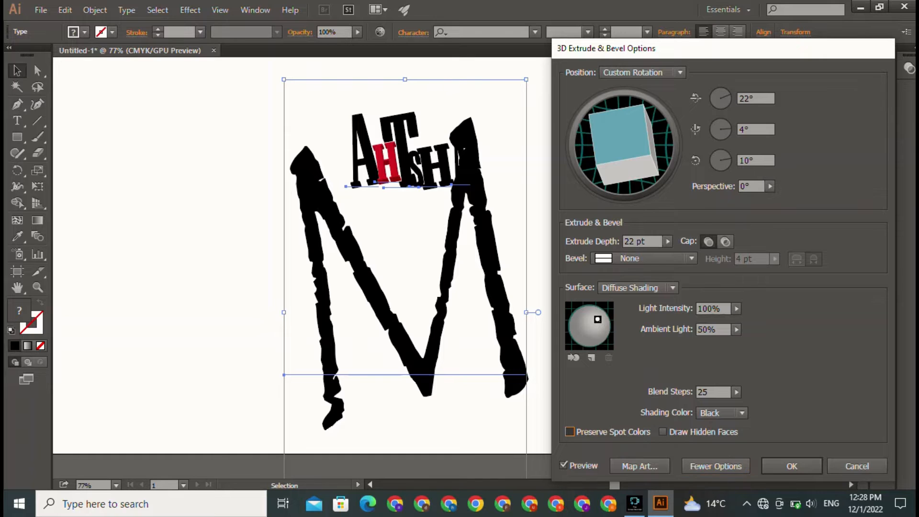
click(570, 431)
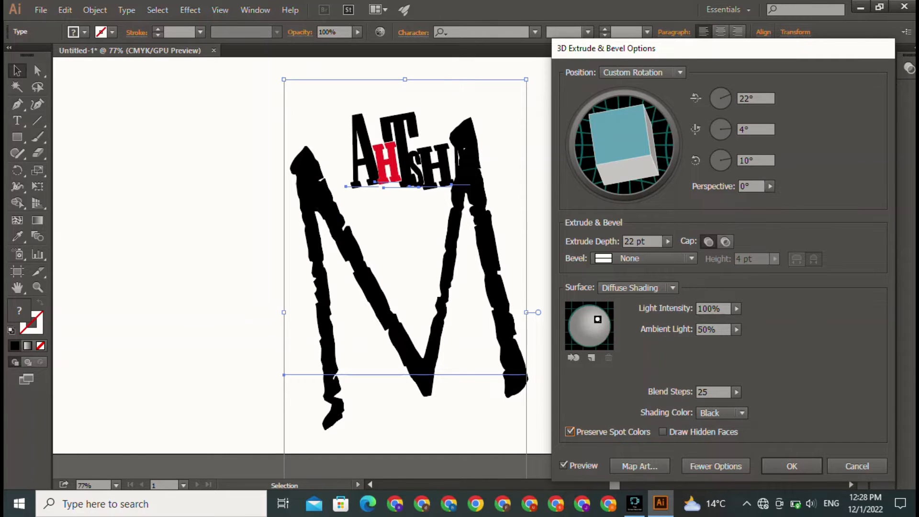
click(736, 392)
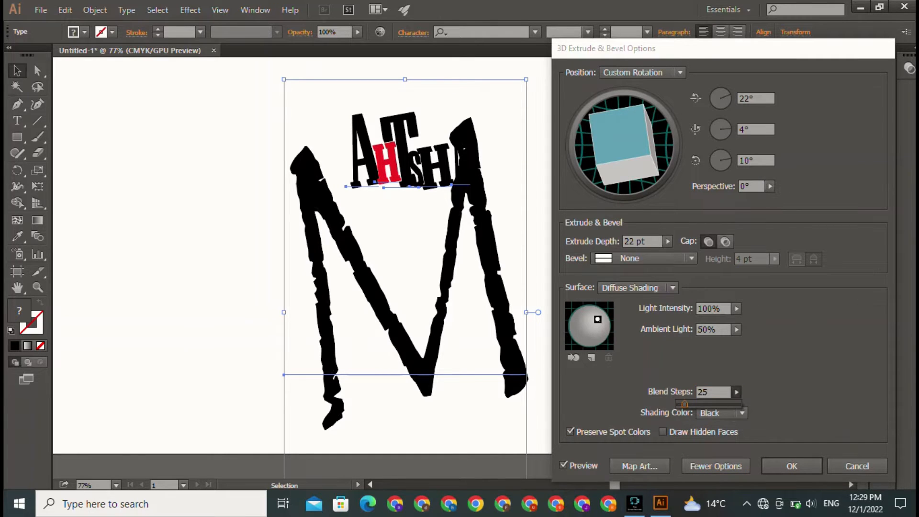
drag(685, 403, 683, 403)
key(Return)
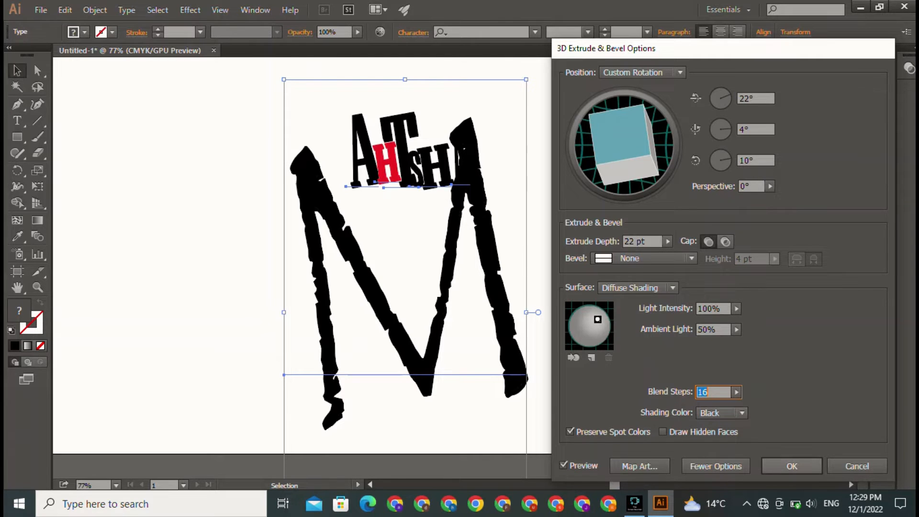
Check the Map Art settings with no symbol assigned and apply the 3D extrude effect to the letters
click(639, 466)
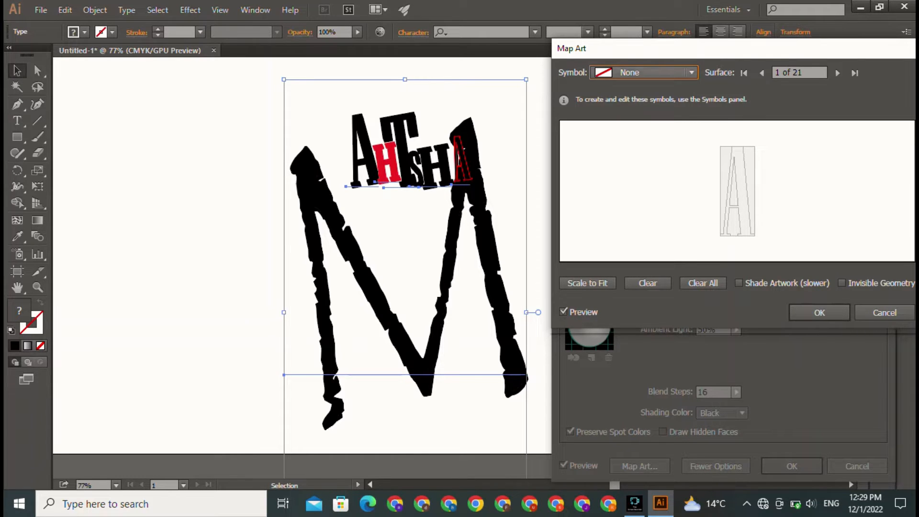
click(819, 312)
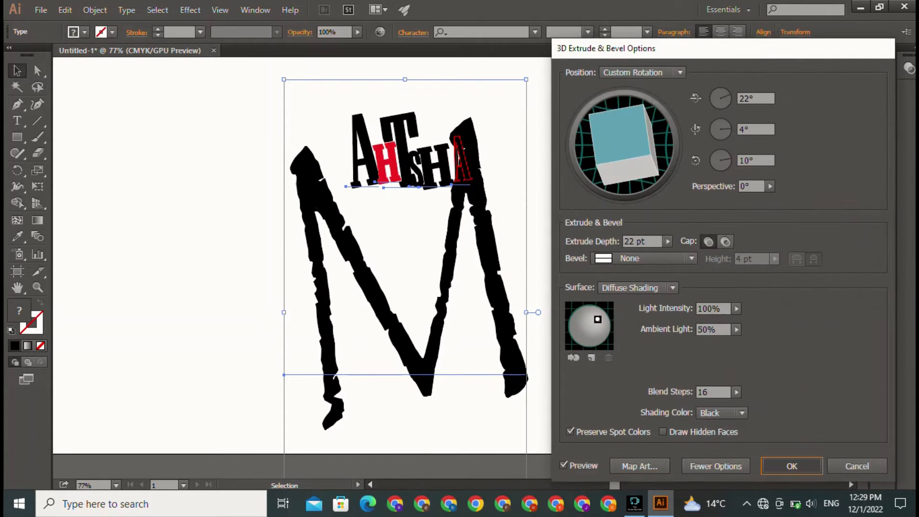
key(Return)
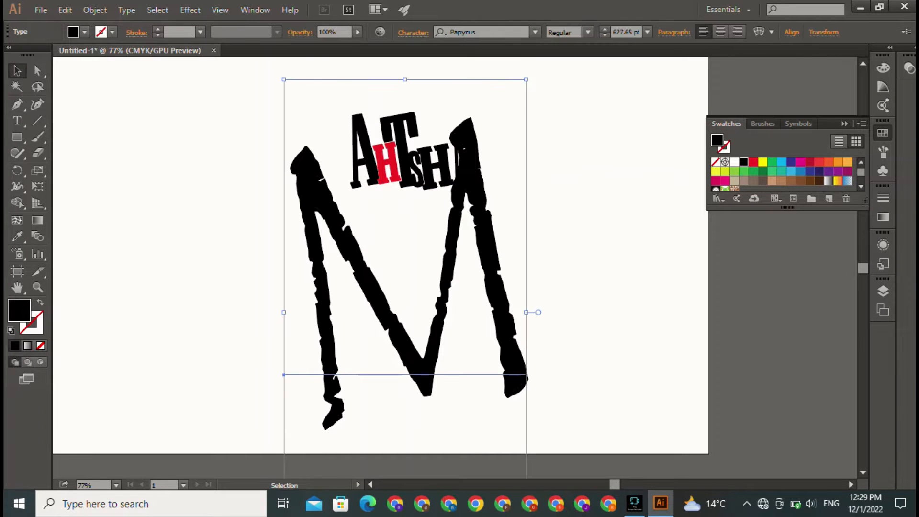
Move the large M to the right edge of the artboard and the first A away to the left of the small letters
drag(414, 364, 433, 377)
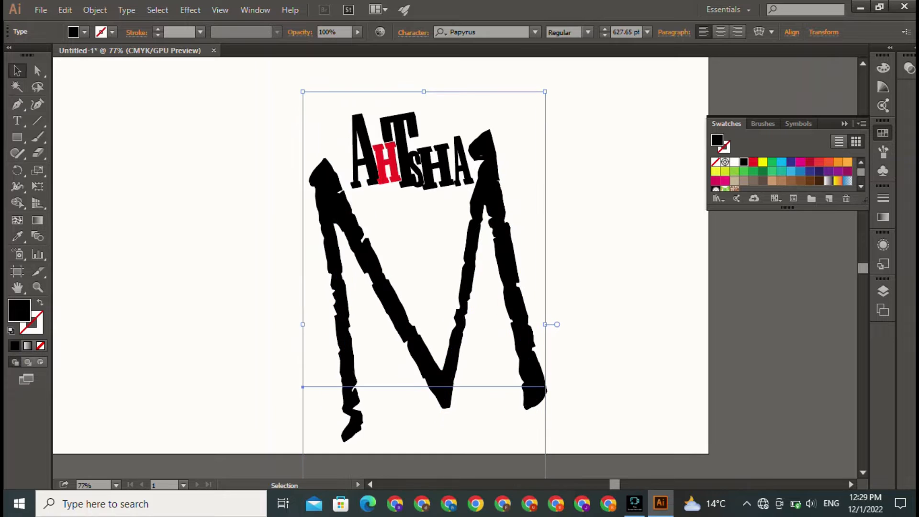
key(ctrl+shift+a)
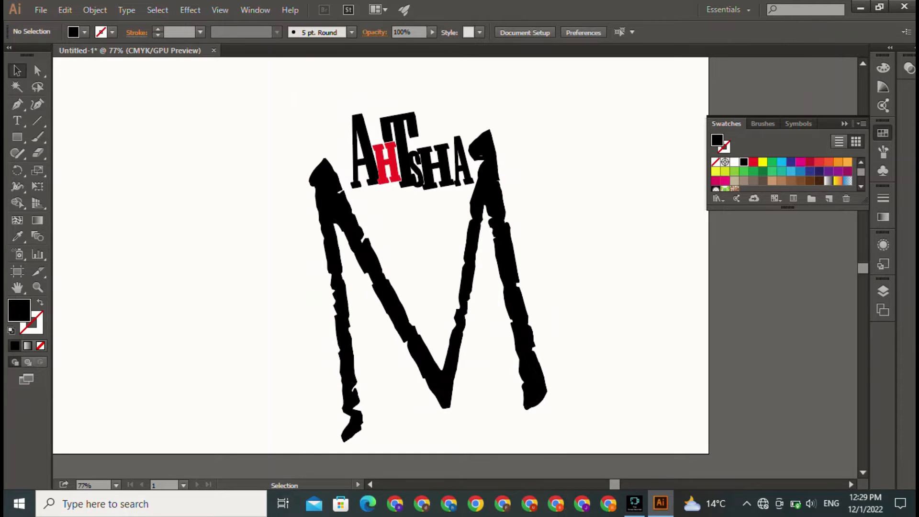
click(433, 377)
key(ctrl+shift+a)
drag(433, 377, 630, 397)
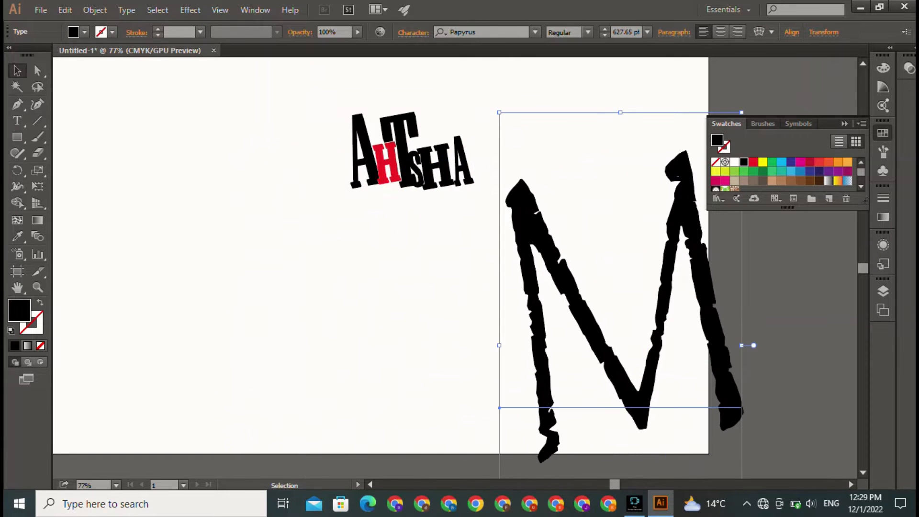
drag(363, 153, 260, 163)
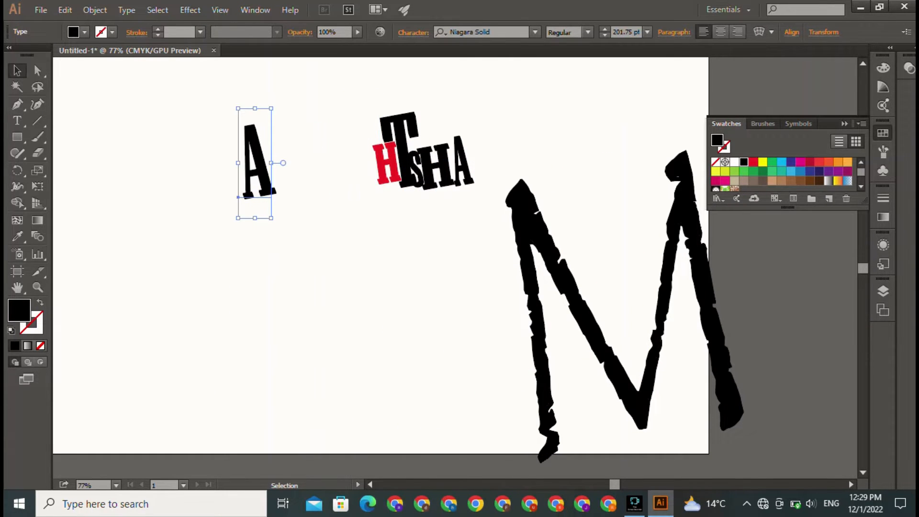
Expand the appearance of the separated A
right_click(169, 126)
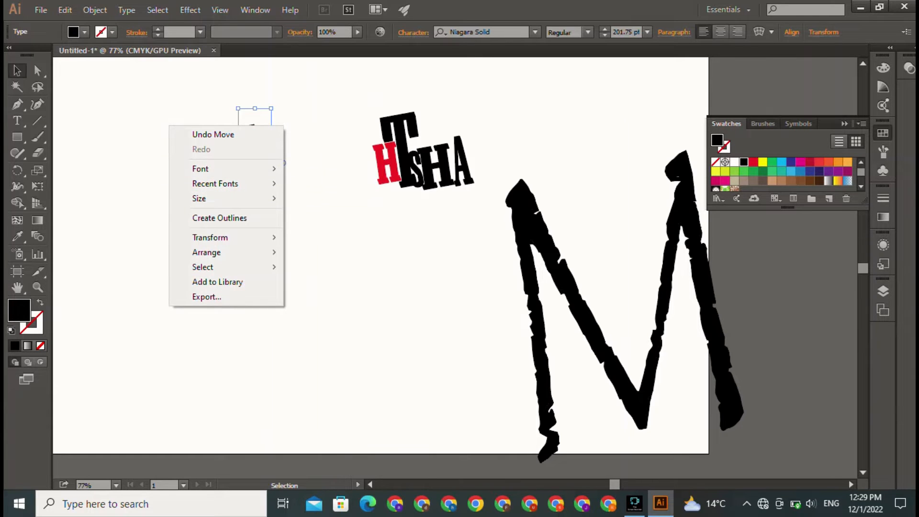
click(95, 10)
click(134, 166)
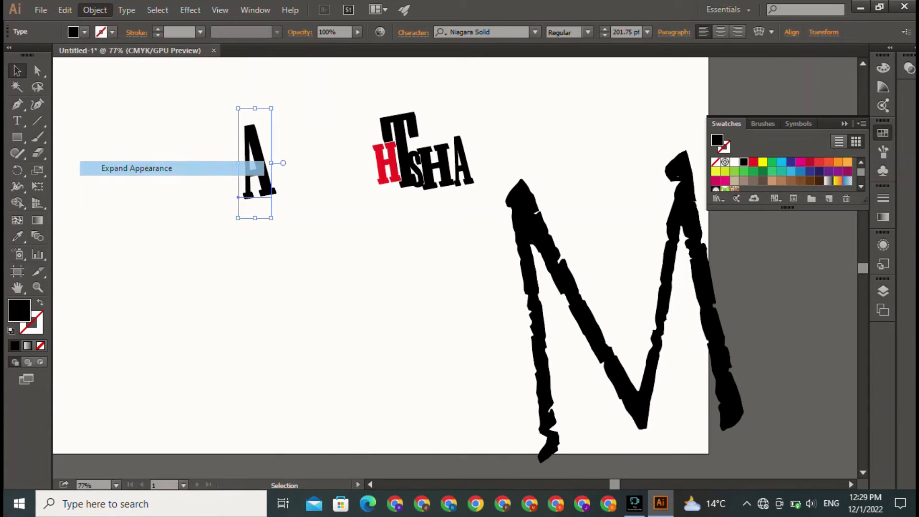
click(297, 216)
click(252, 158)
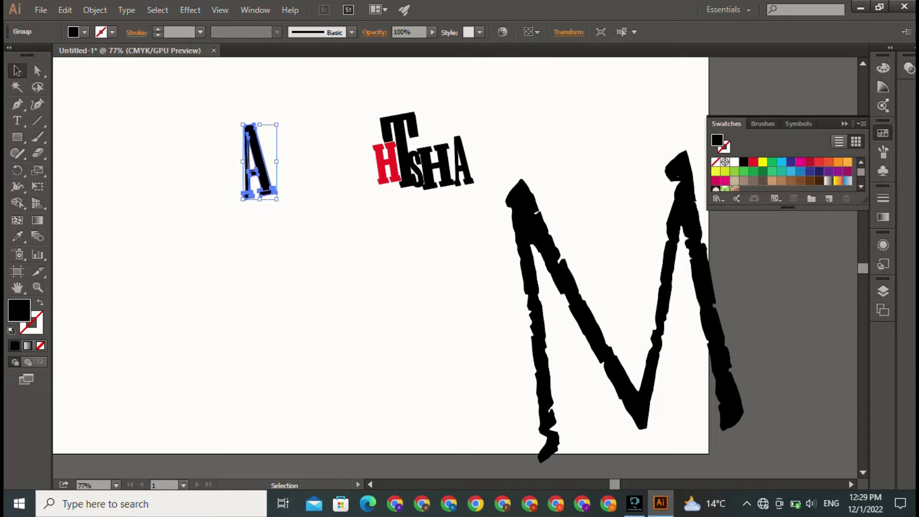
Ungroup the expanded A and move it slightly down towards the small letters
right_click(252, 156)
click(291, 234)
click(303, 216)
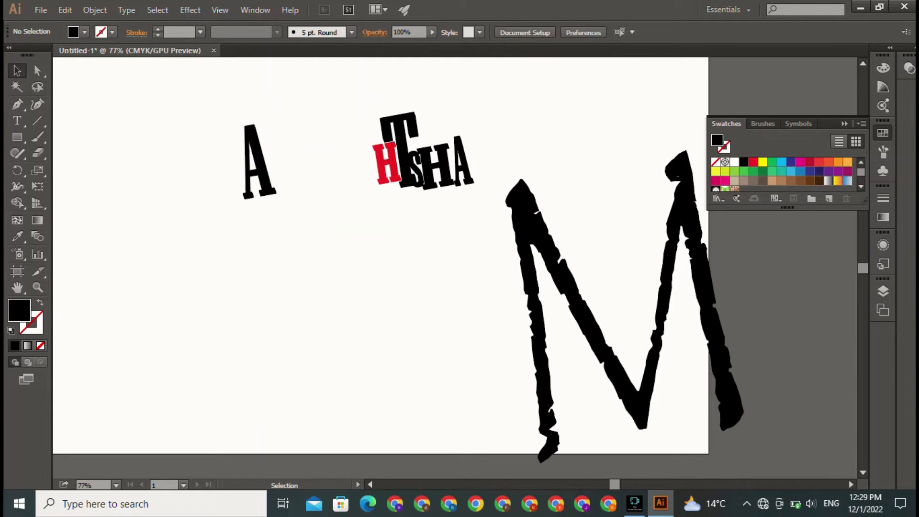
click(259, 164)
click(303, 215)
click(258, 162)
drag(258, 162, 306, 213)
Ungroup the remaining nested groups of the expanded A
right_click(284, 206)
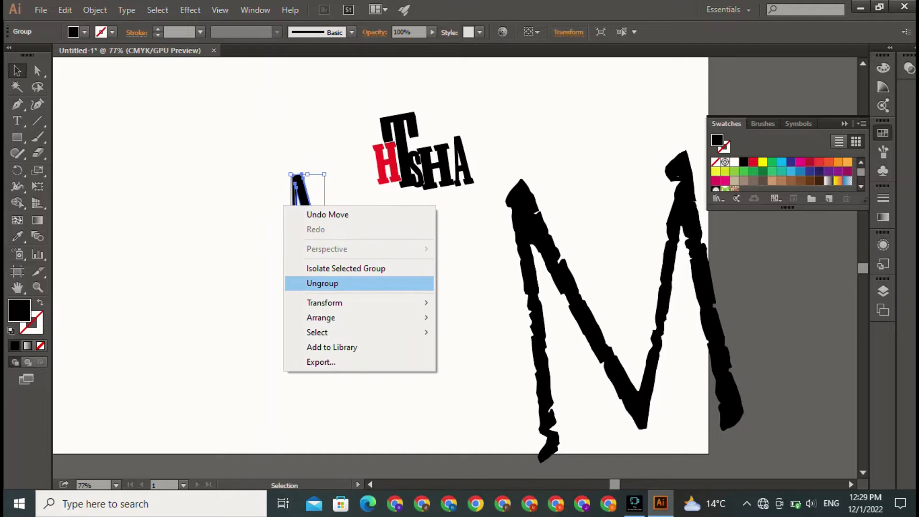
click(322, 283)
click(317, 218)
click(299, 207)
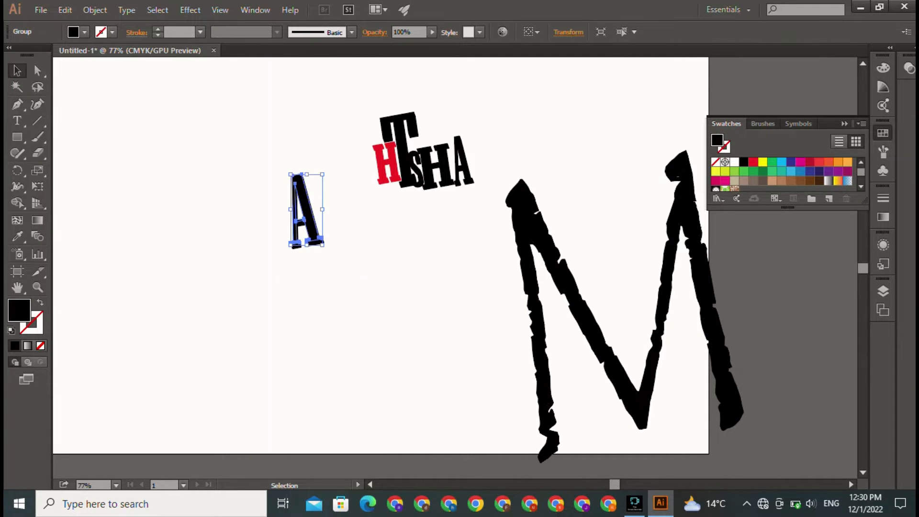
right_click(296, 205)
click(330, 282)
click(339, 254)
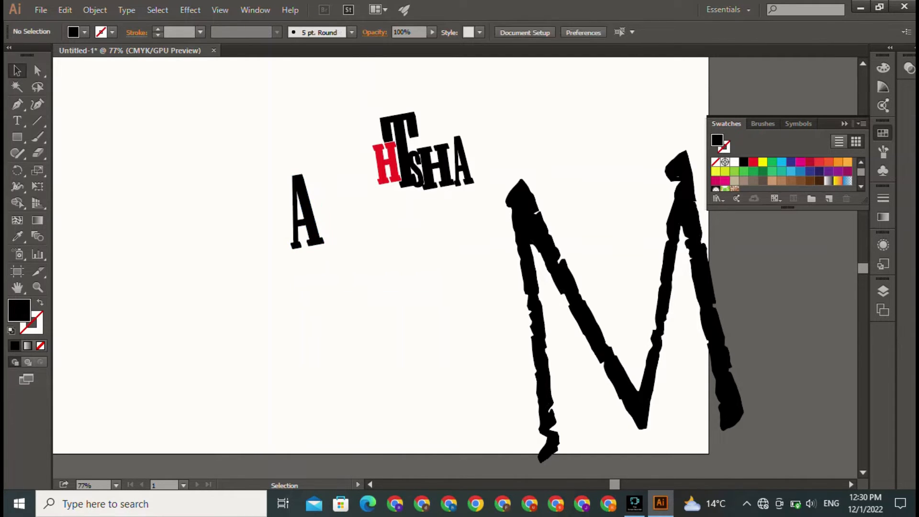
Try to pull a part of the ungrouped A to the left and undo the move
click(308, 218)
right_click(301, 189)
click(276, 258)
drag(306, 210, 262, 203)
key(ctrl+z)
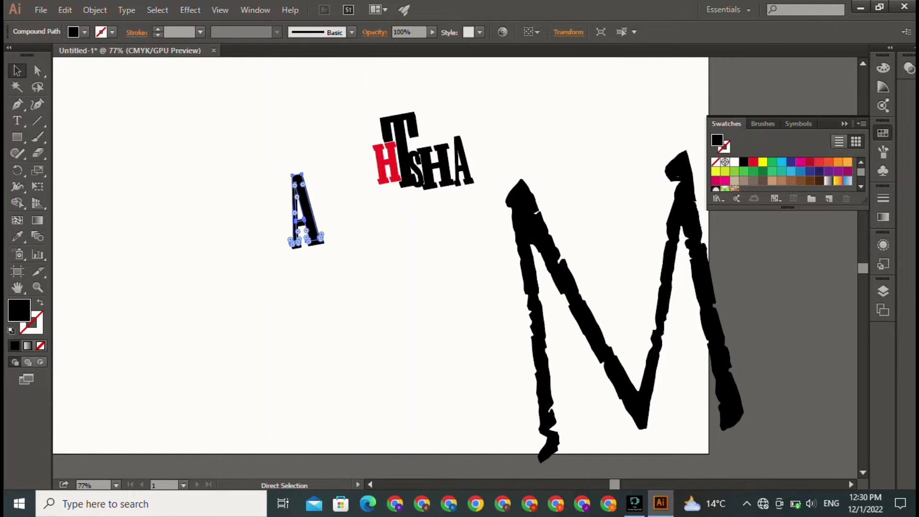
Switch the document to outline view to expose the separate faces of the ungrouped A
drag(277, 165, 335, 261)
click(339, 263)
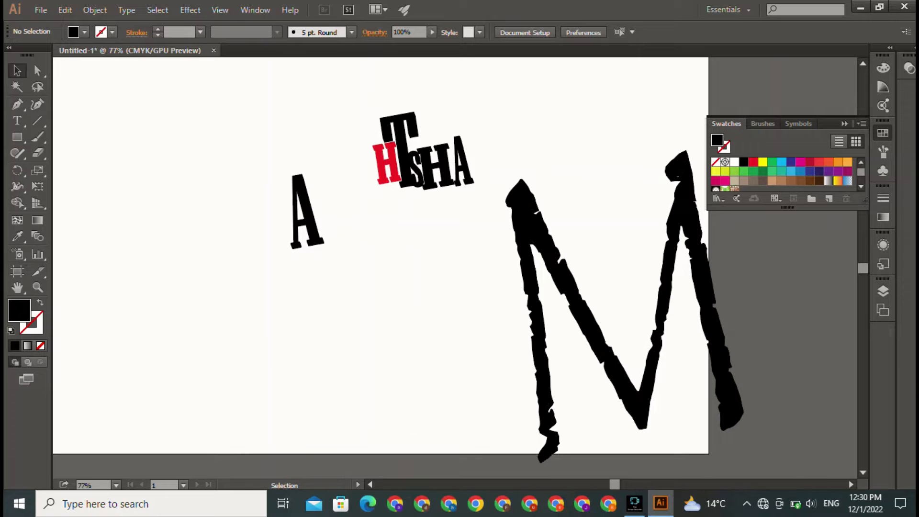
key(ctrl+y)
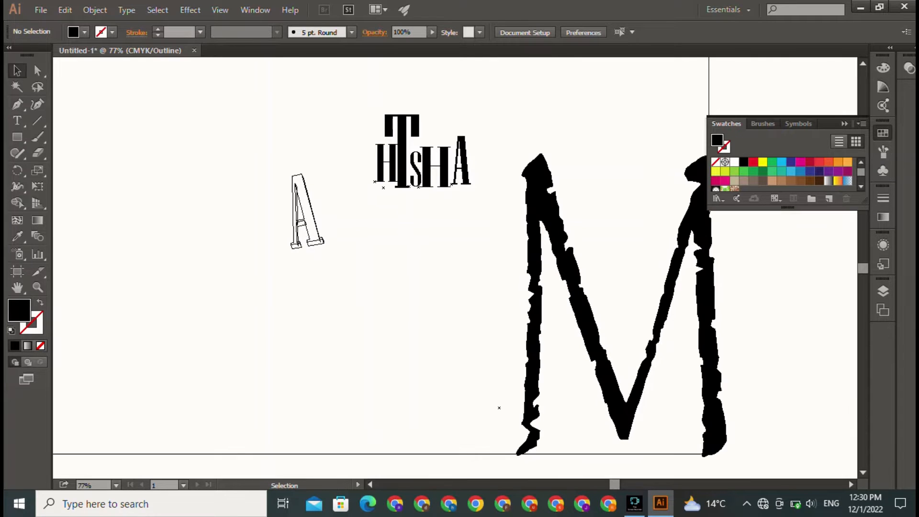
drag(240, 155, 348, 263)
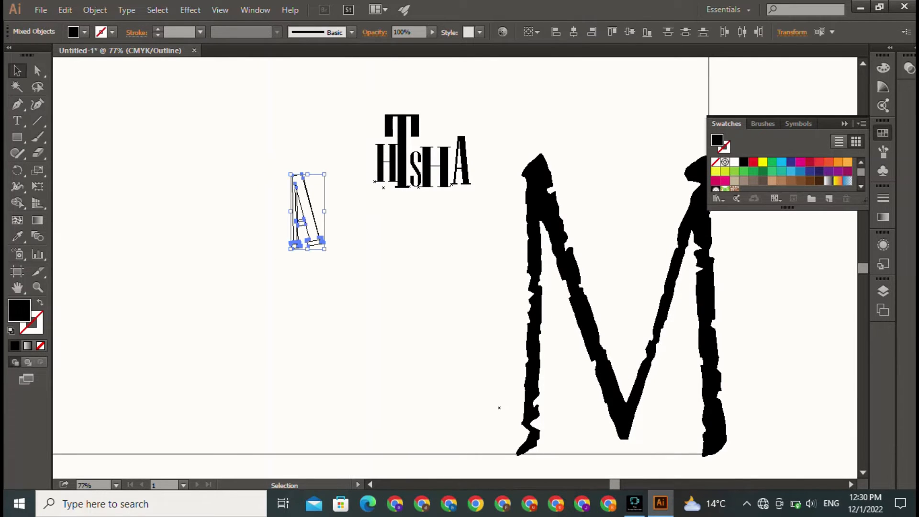
click(348, 263)
scroll(691, 215, up, 4)
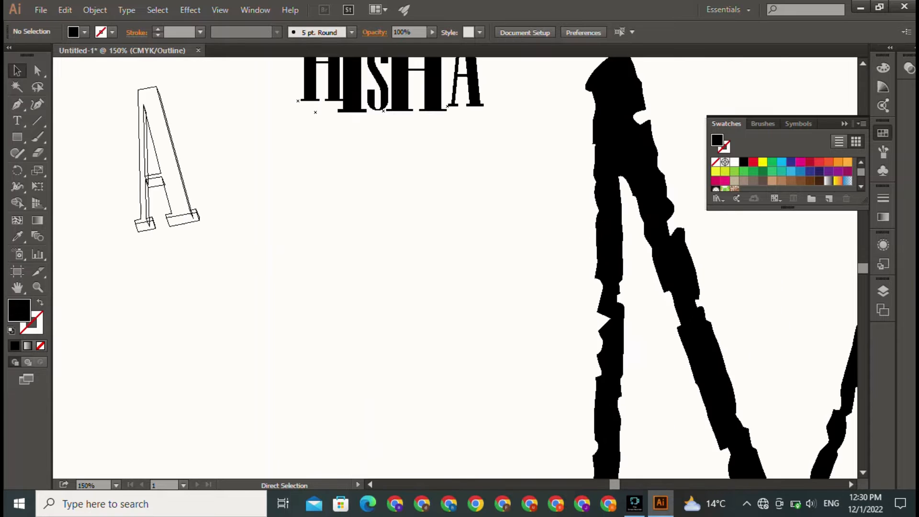
drag(192, 201, 658, 296)
drag(232, 224, 273, 304)
drag(274, 305, 377, 455)
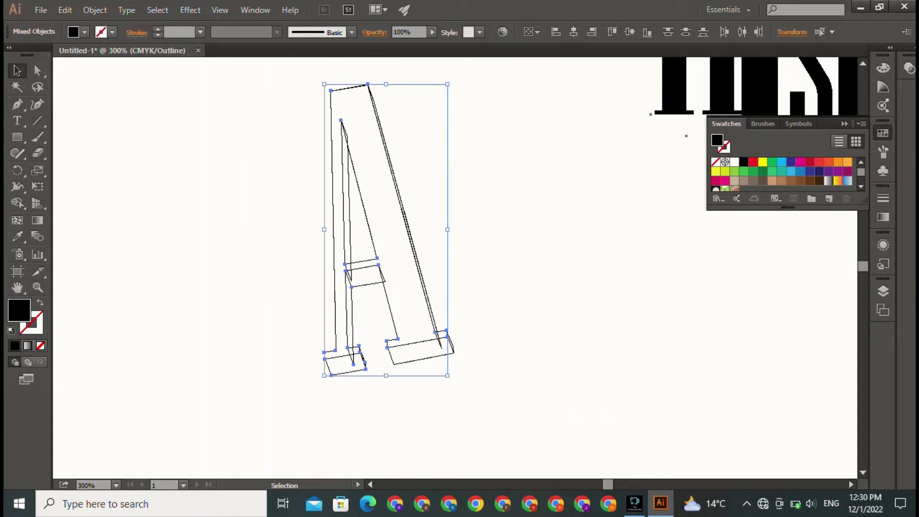
drag(208, 235, 162, 270)
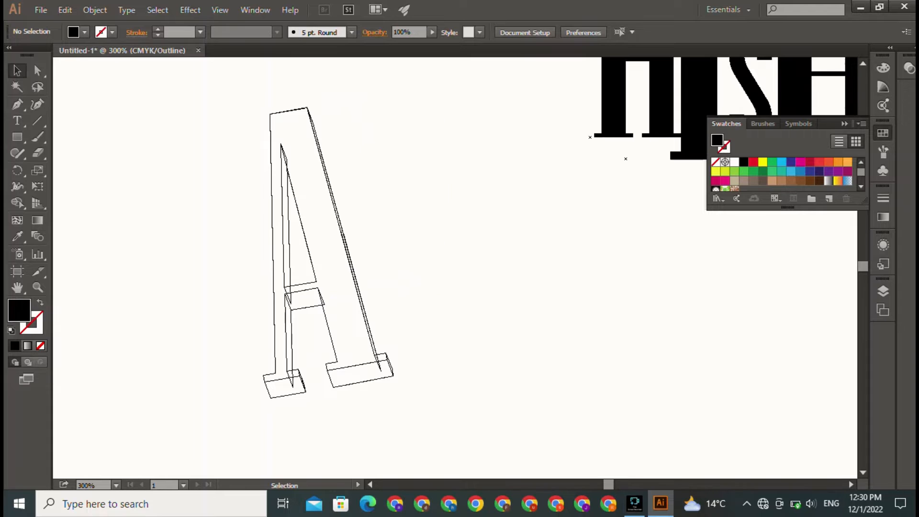
Move the A's front face to the left, clear of its extruded side faces
click(344, 239)
click(411, 239)
drag(306, 239, 168, 236)
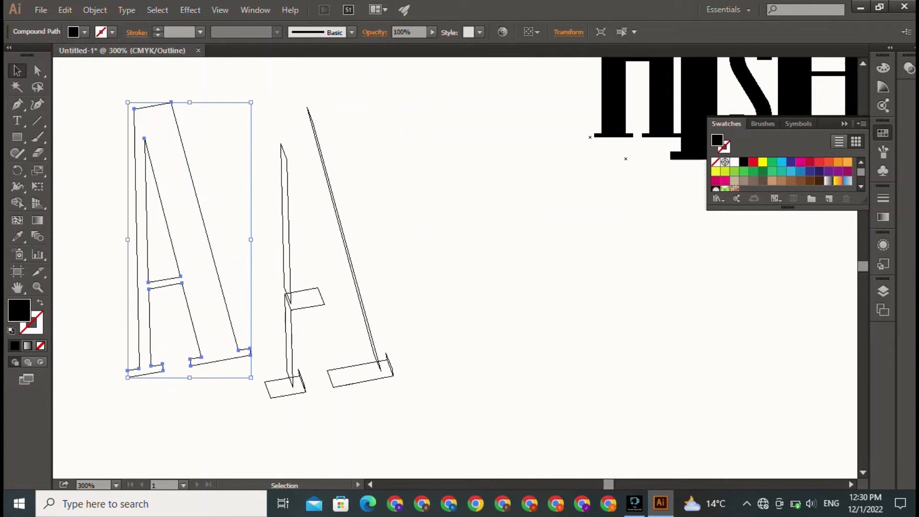
key(ctrl+shift+a)
Fill the upper inner side face of the A's left stem with a muted olive at hue 67°
click(284, 224)
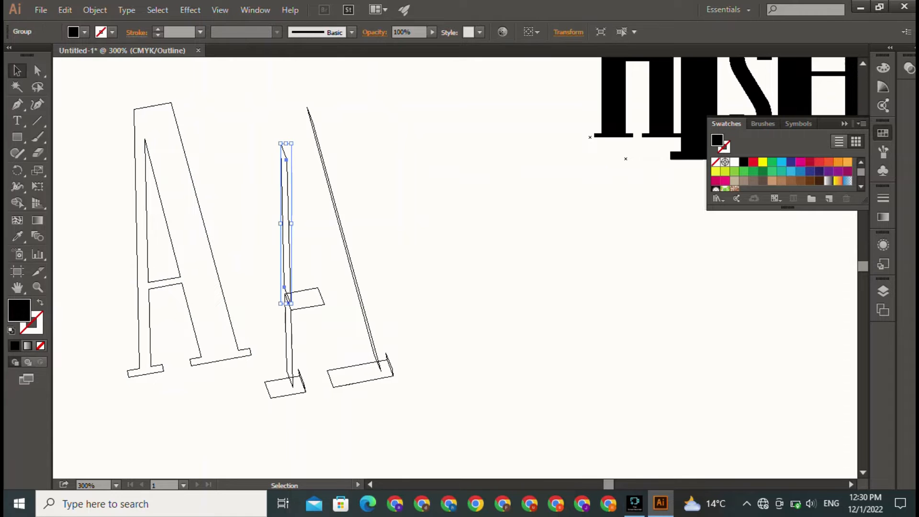
double_click(19, 311)
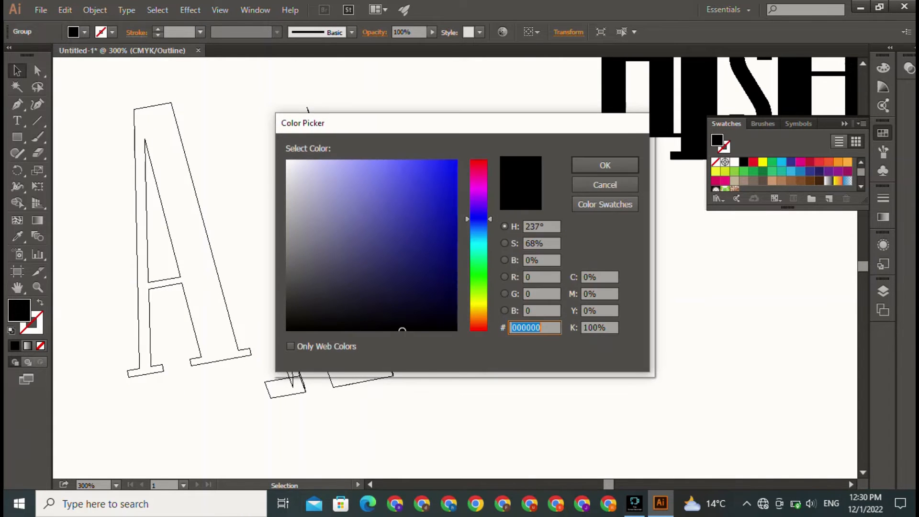
drag(305, 273, 297, 252)
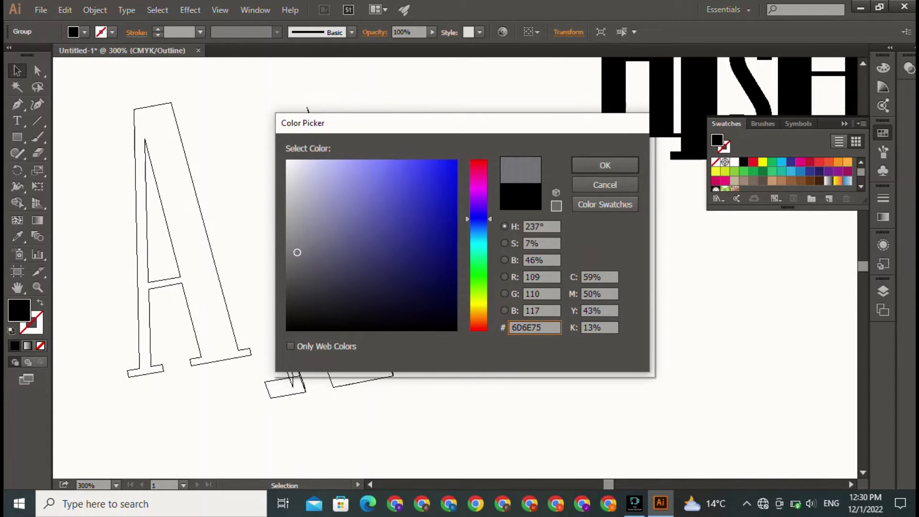
drag(478, 218, 478, 300)
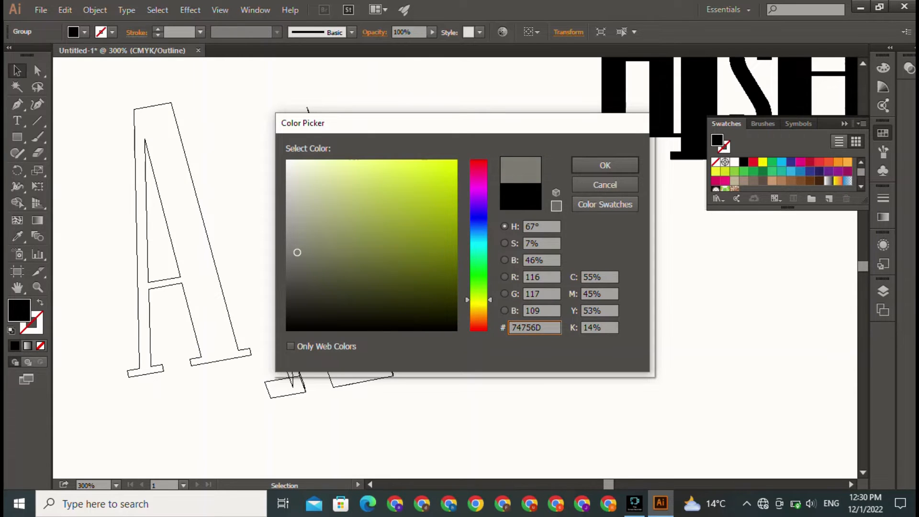
drag(338, 239, 369, 236)
click(605, 165)
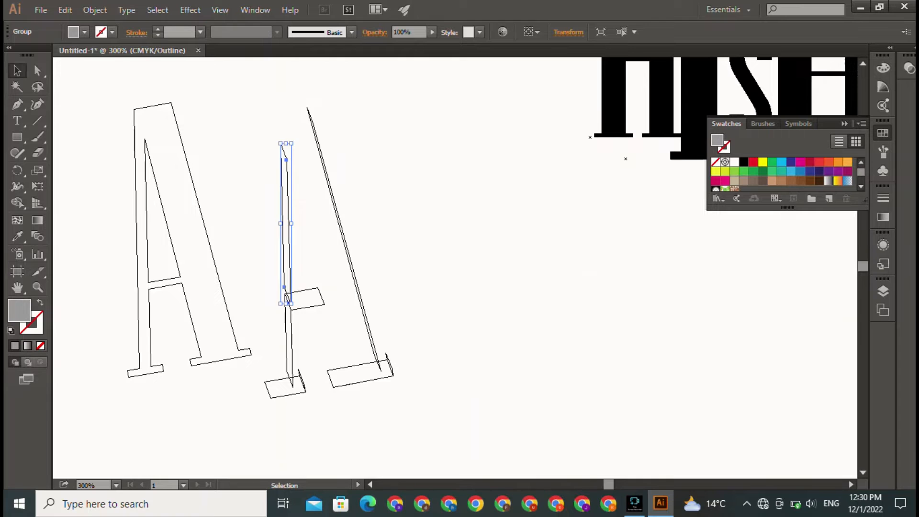
click(421, 249)
Fill the lower inner side face of the A's left stem with olive 919136
click(292, 342)
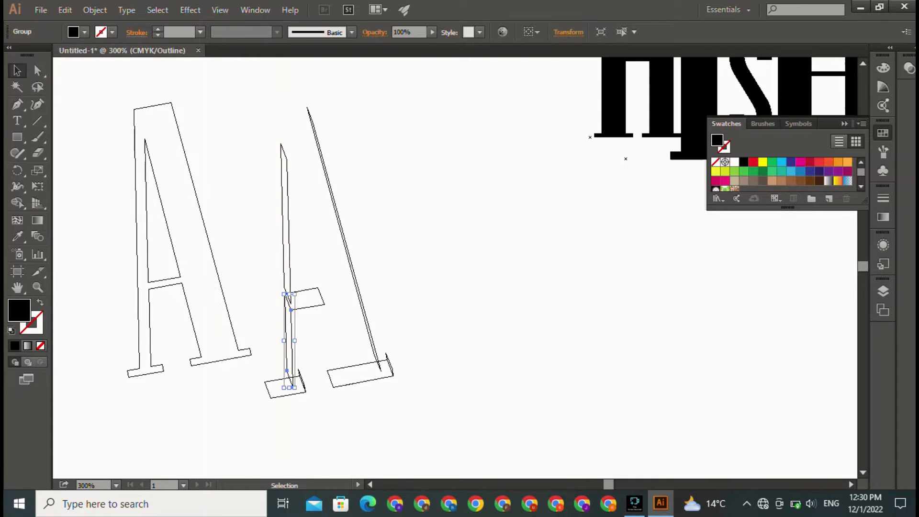
double_click(19, 310)
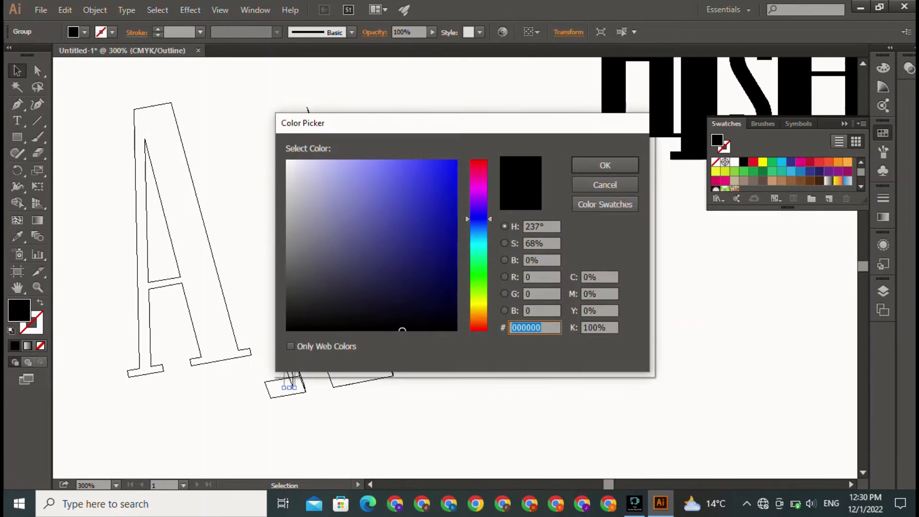
drag(479, 218, 478, 302)
mouse_move(418, 256)
mouse_down()
mouse_move(402, 228)
mouse_move(394, 234)
mouse_up()
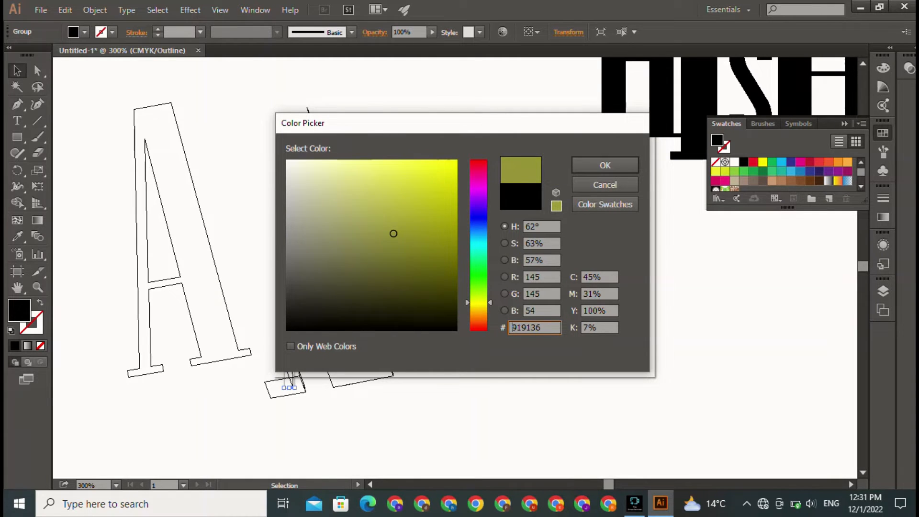
click(605, 165)
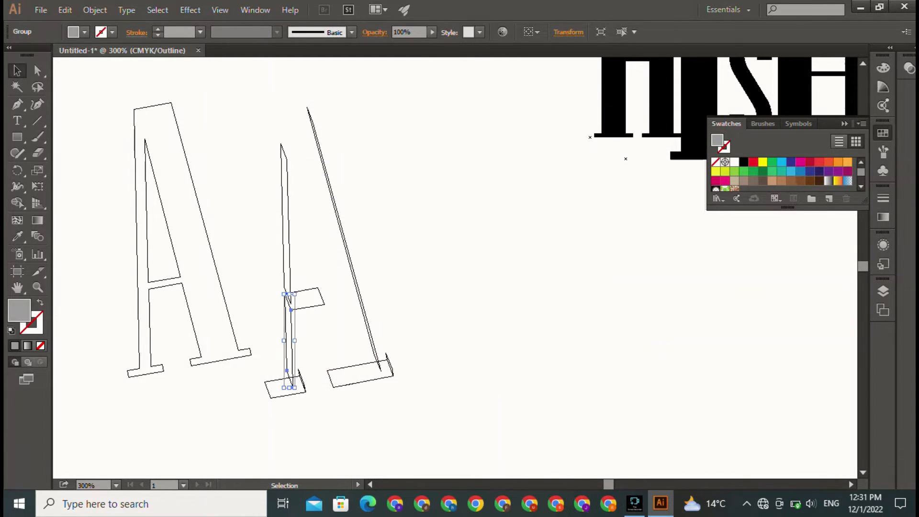
key(ctrl+shift+a)
Fill the underside face of the A's crossbar with olive green 828E3F
click(304, 290)
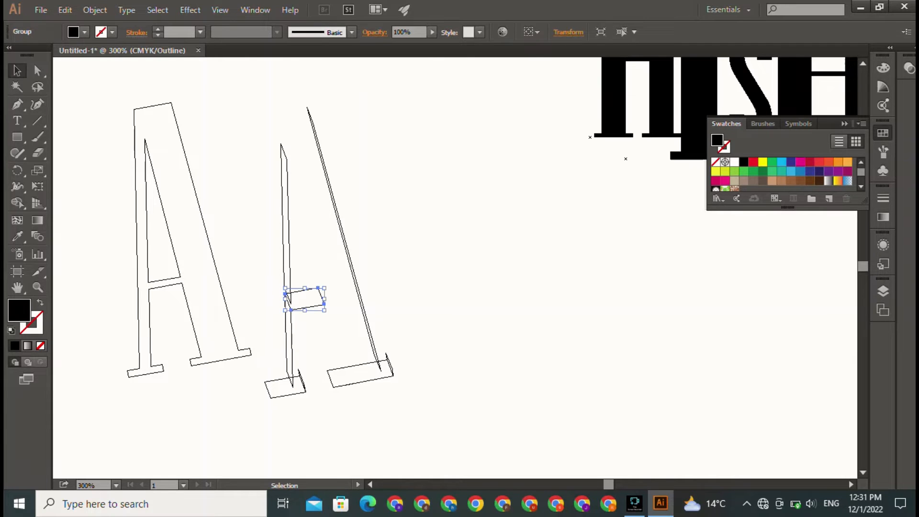
double_click(20, 310)
drag(478, 274, 479, 298)
click(433, 274)
drag(432, 275, 381, 235)
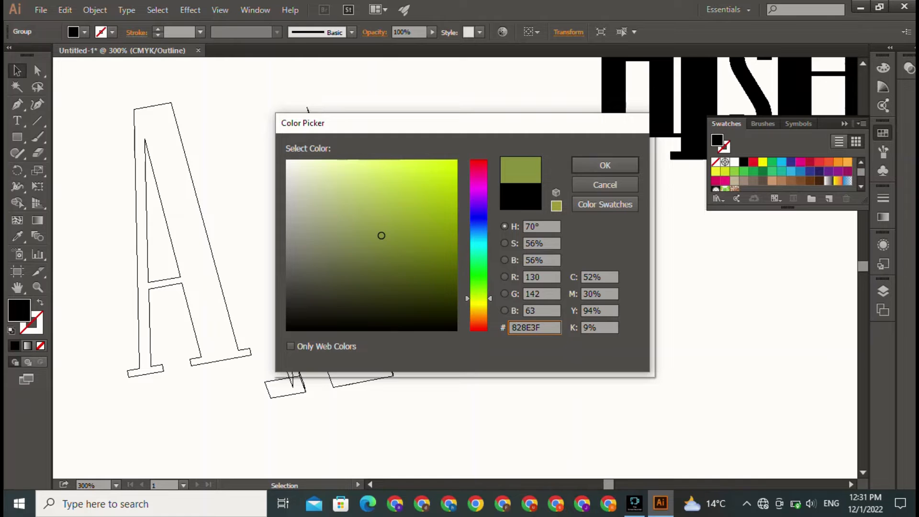
click(605, 166)
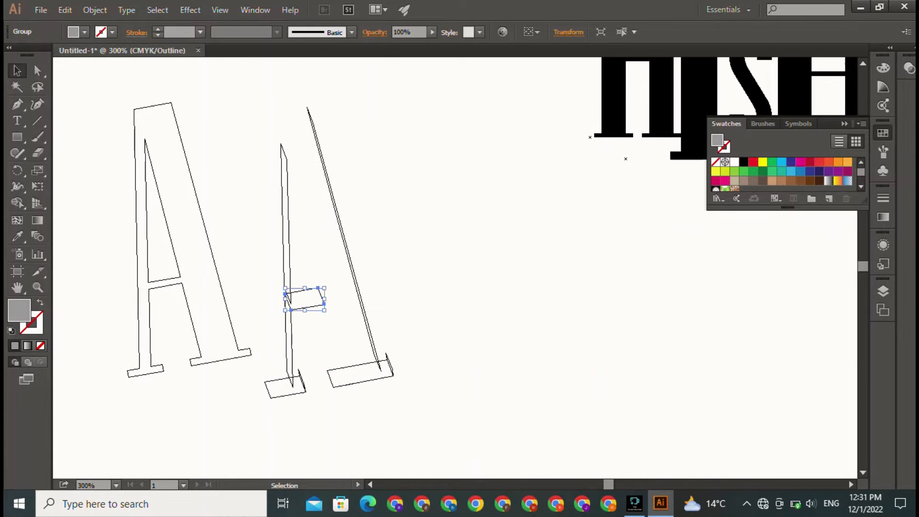
Fill the narrow side face of the A's left foot with near-black 090A19
click(301, 375)
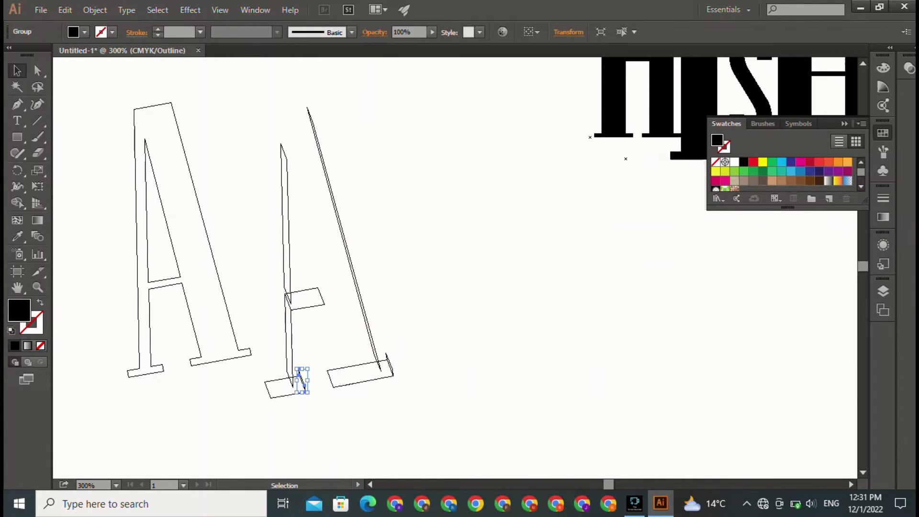
double_click(19, 310)
drag(388, 256, 397, 315)
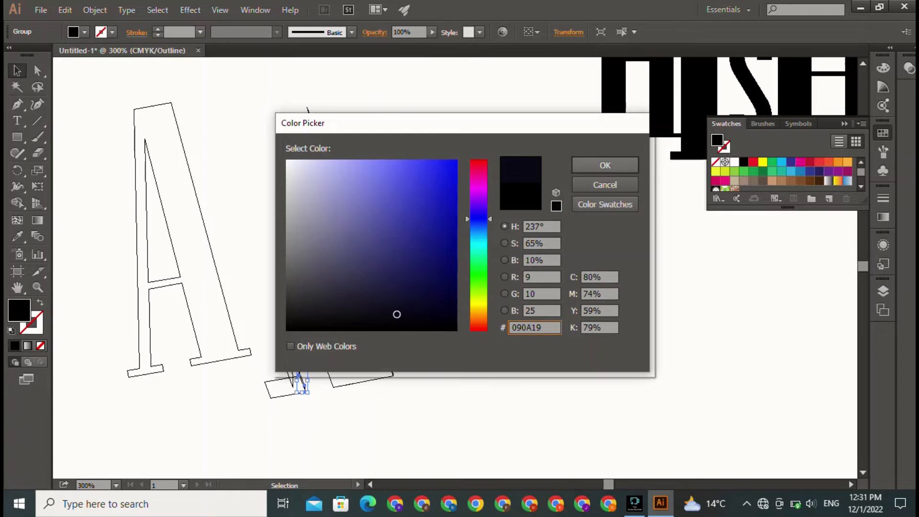
click(605, 165)
key(ctrl+shift+a)
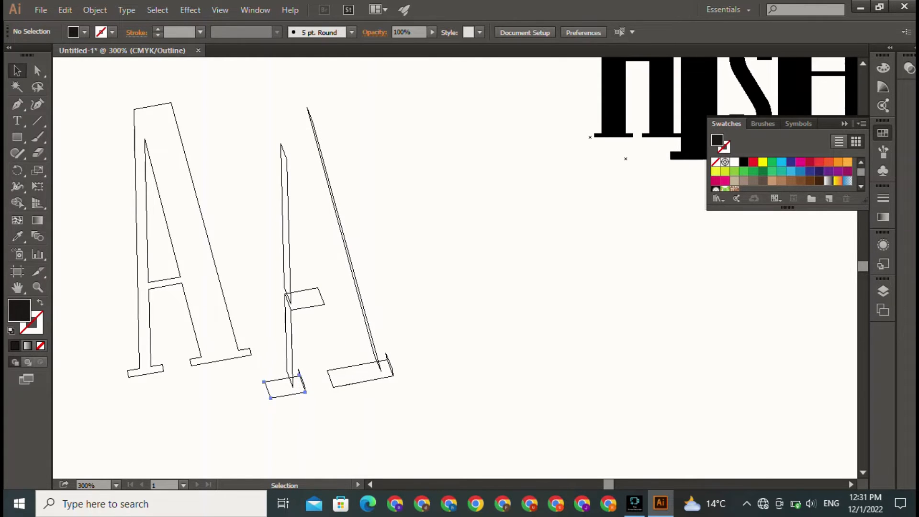
Fill the underside face of the A's left foot with a darker olive tone
click(285, 395)
double_click(19, 310)
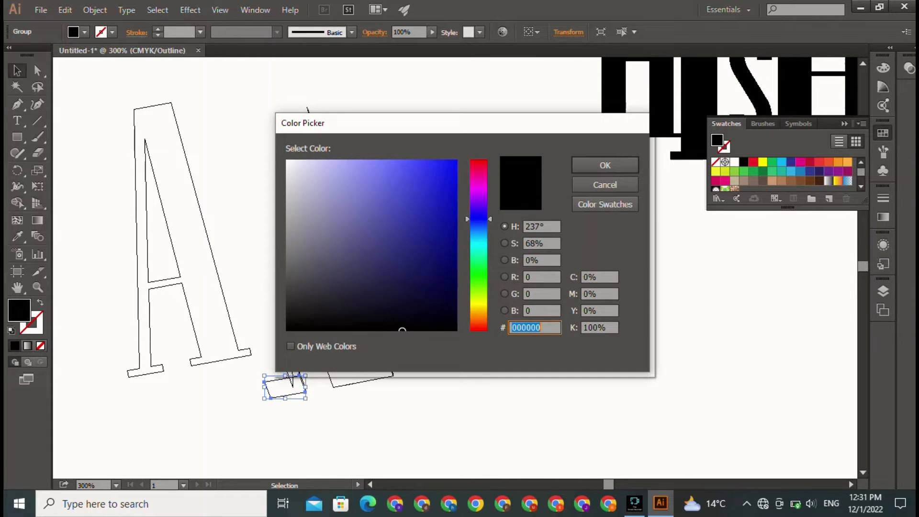
click(478, 299)
drag(419, 284, 417, 254)
click(604, 165)
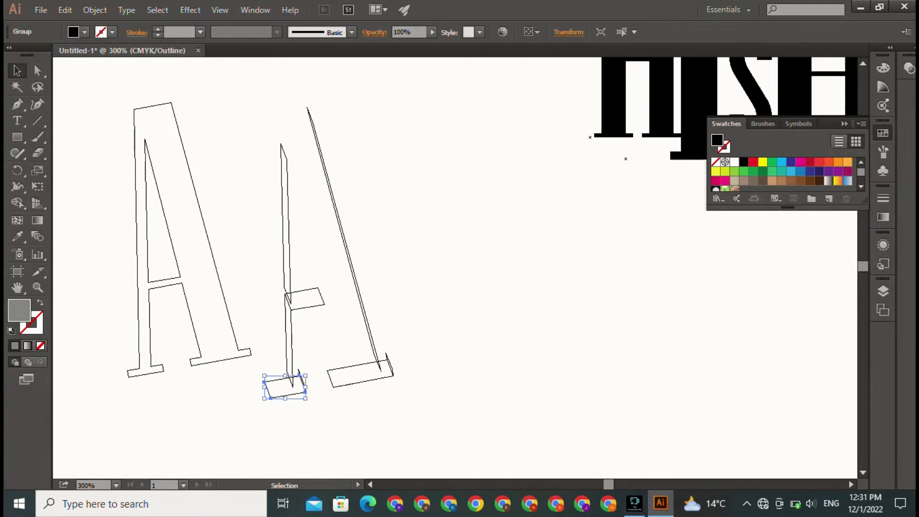
Fill the underside face of the A's right foot with olive 89822C
double_click(19, 310)
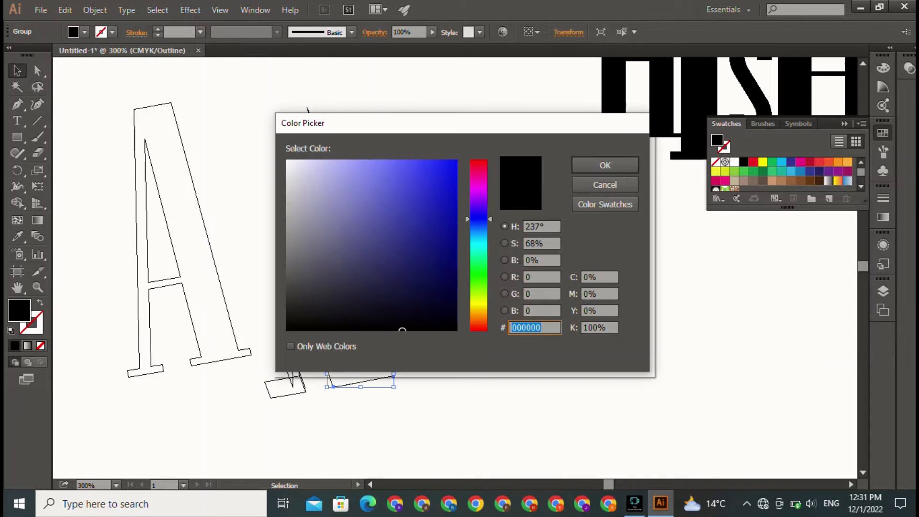
click(478, 305)
drag(395, 262, 402, 239)
click(605, 165)
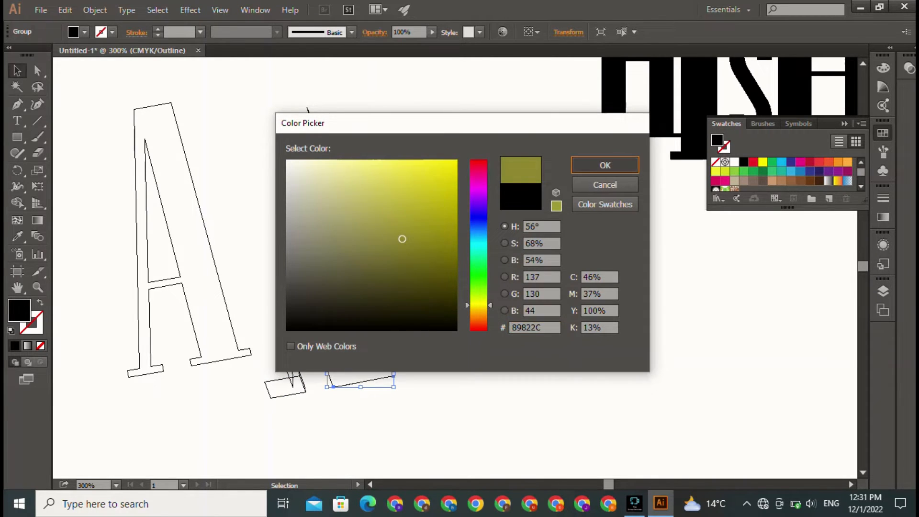
Fill the long outer side face of the A's right leg with a dark yellow at hue 50°
click(353, 266)
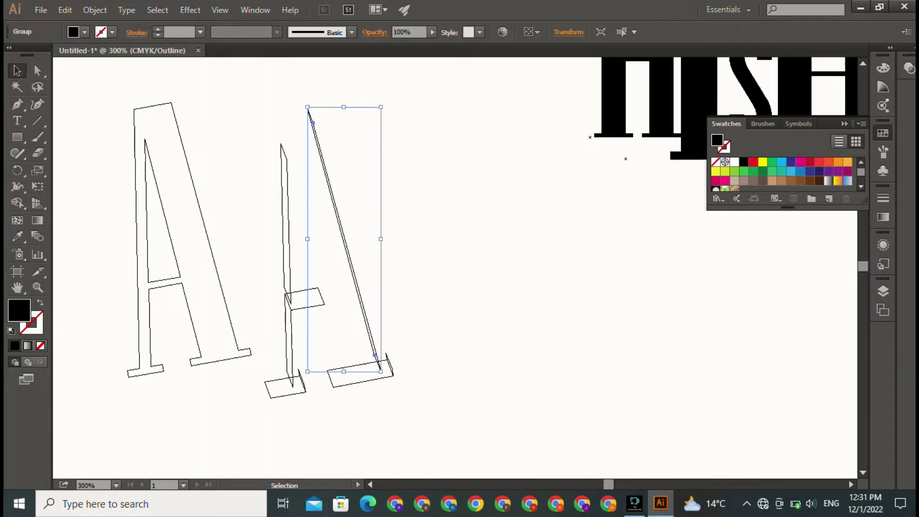
double_click(19, 310)
drag(479, 269, 479, 308)
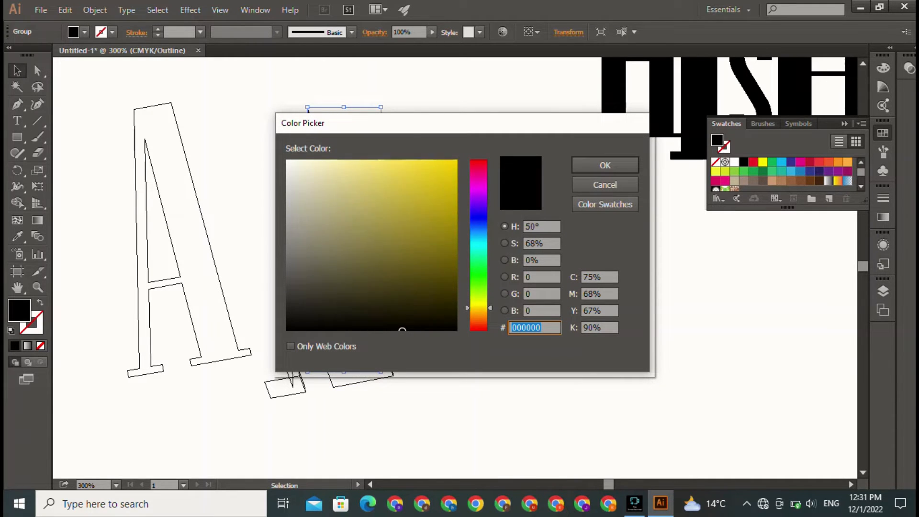
click(433, 249)
click(605, 166)
click(626, 158)
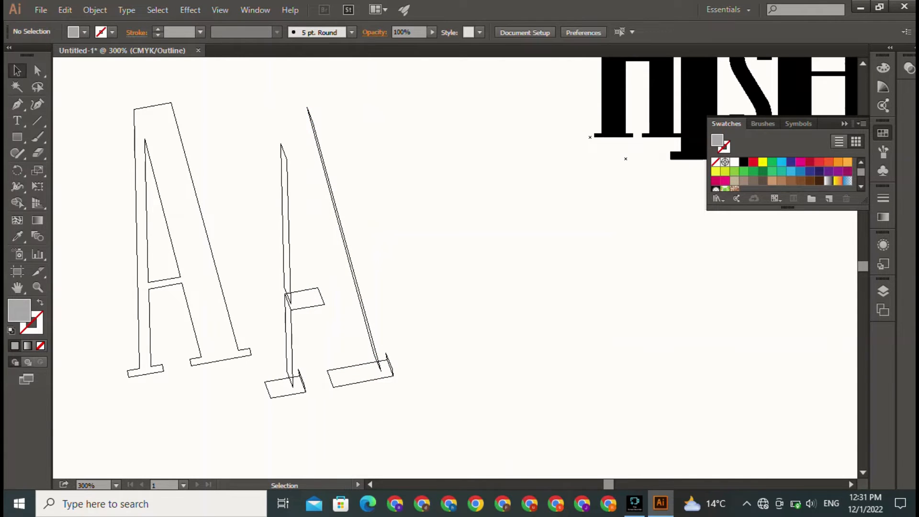
click(282, 214)
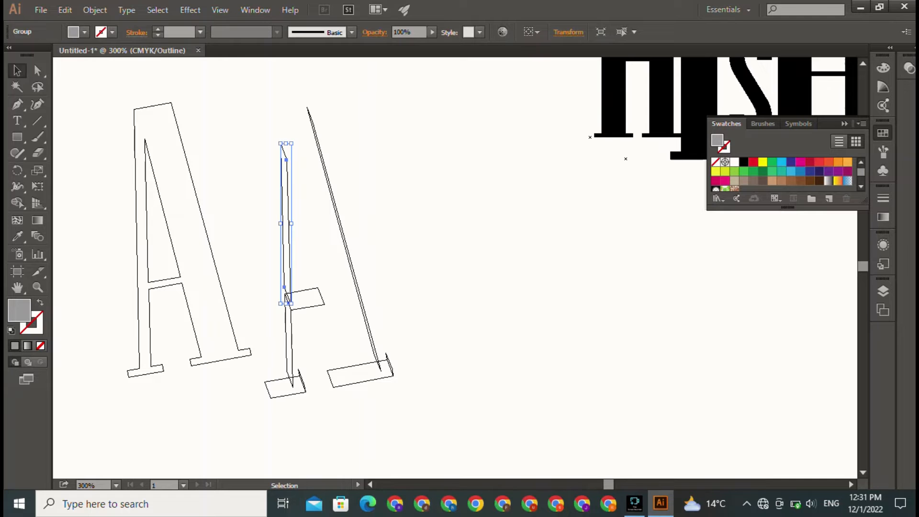
drag(253, 345, 295, 357)
click(247, 284)
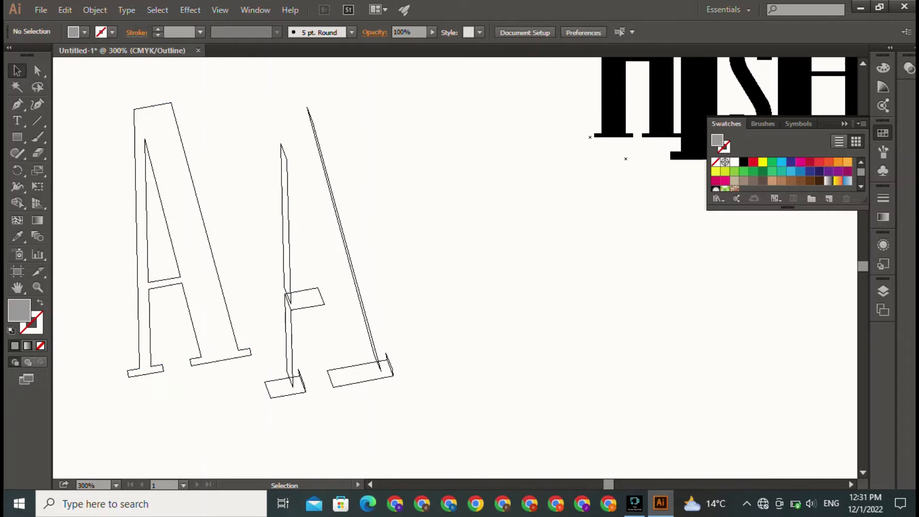
Fill the A's separated front face with bright yellow F7E114
drag(240, 282, 211, 291)
double_click(20, 310)
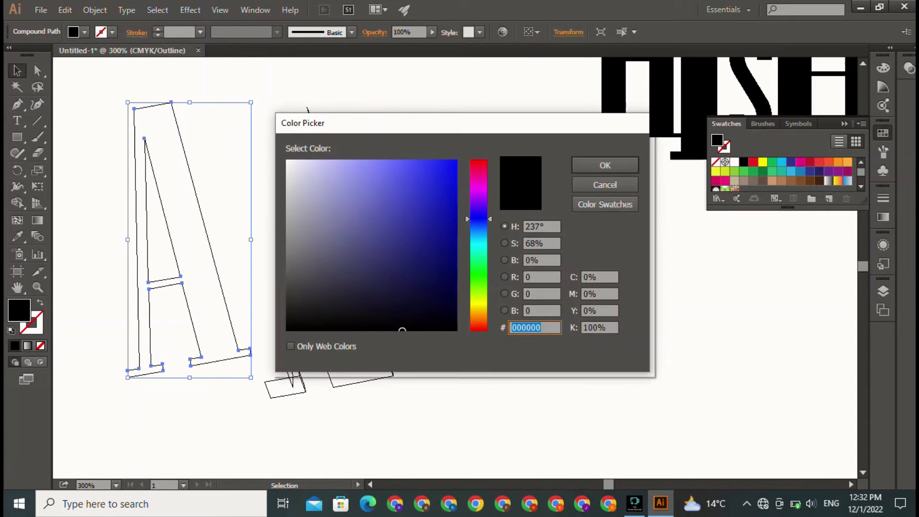
click(479, 306)
drag(435, 173, 443, 165)
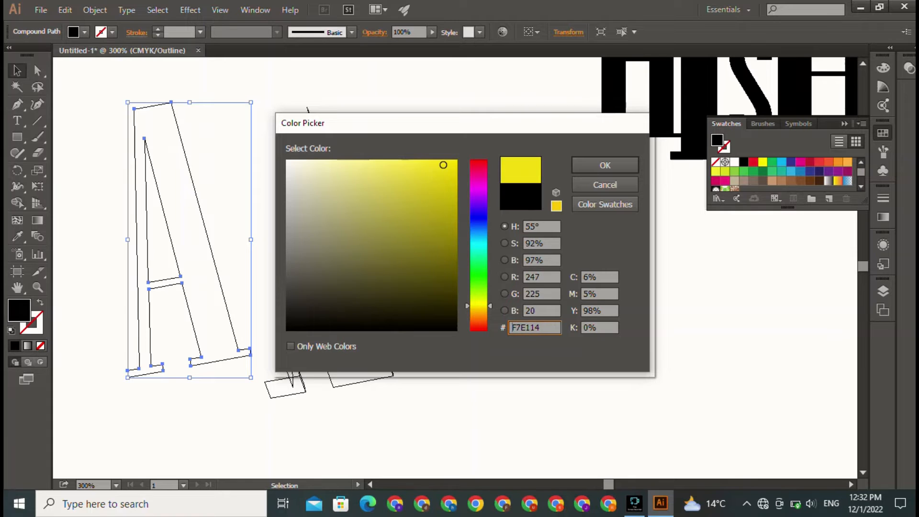
key(Return)
Move the A's front face back onto its side faces and return the document to the full-colour preview
mouse_move(232, 213)
mouse_down()
mouse_move(170, 228)
mouse_move(263, 233)
mouse_up()
click(217, 216)
drag(204, 225, 340, 228)
key(ctrl+shift+a)
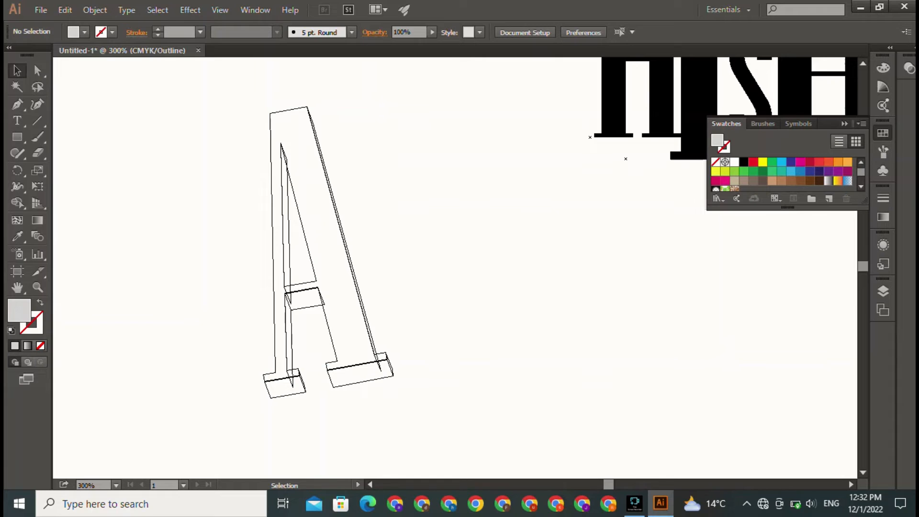
key(ctrl+y)
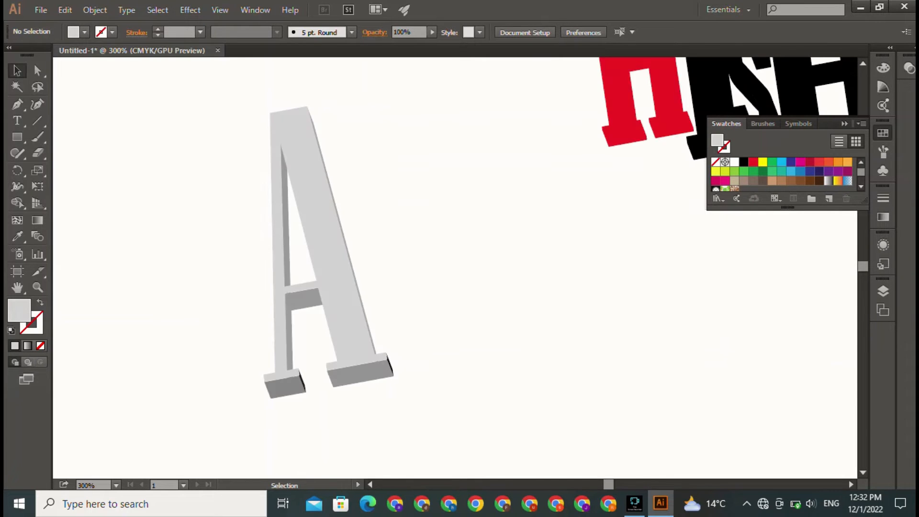
Try to fill the A's front face with yellow EFD411
click(335, 239)
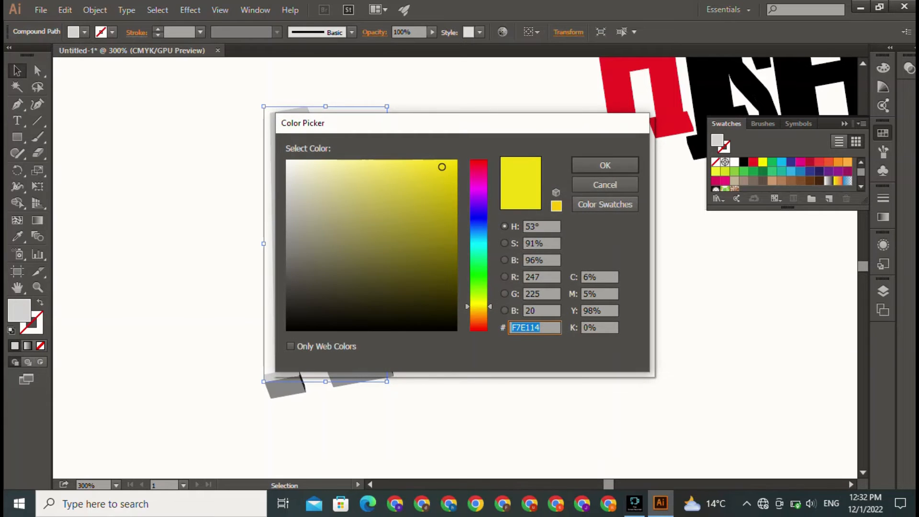
text(EFD411)
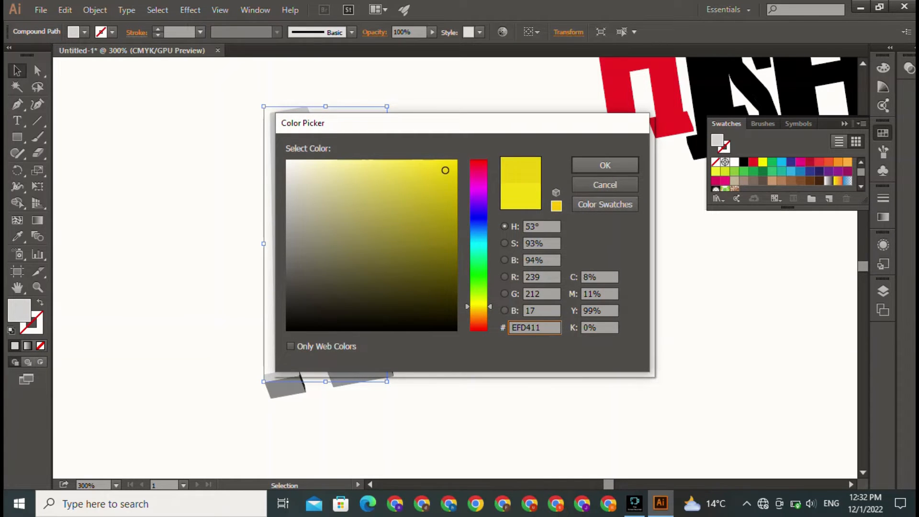
key(Return)
key(ctrl+shift+a)
Move the A's front face away from its side faces and fill it with the bright yellow swatch FFF200
drag(330, 249, 460, 236)
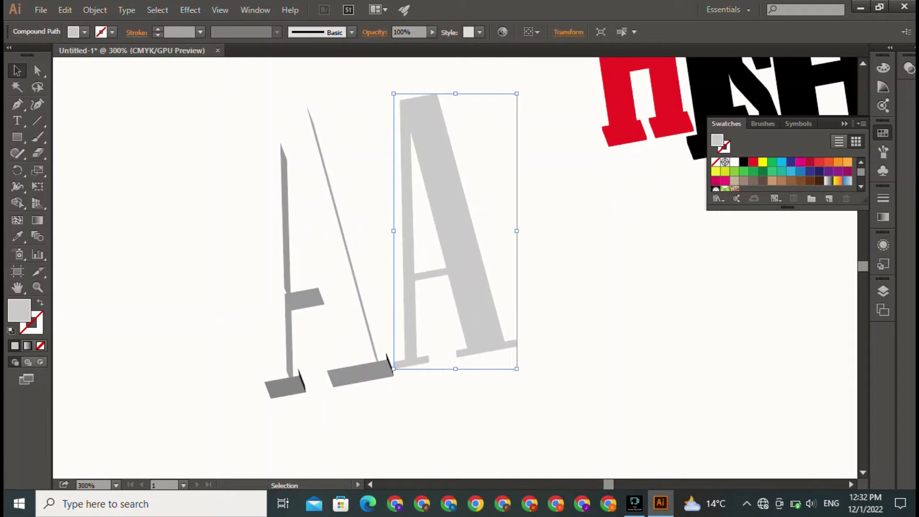
click(762, 162)
click(593, 287)
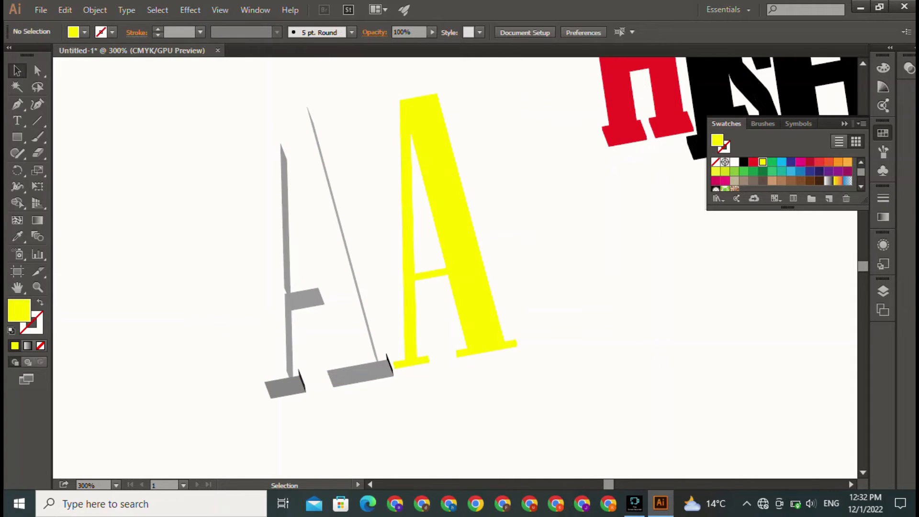
Fill the long outer side face of the A's right leg with olive 847C19
click(345, 239)
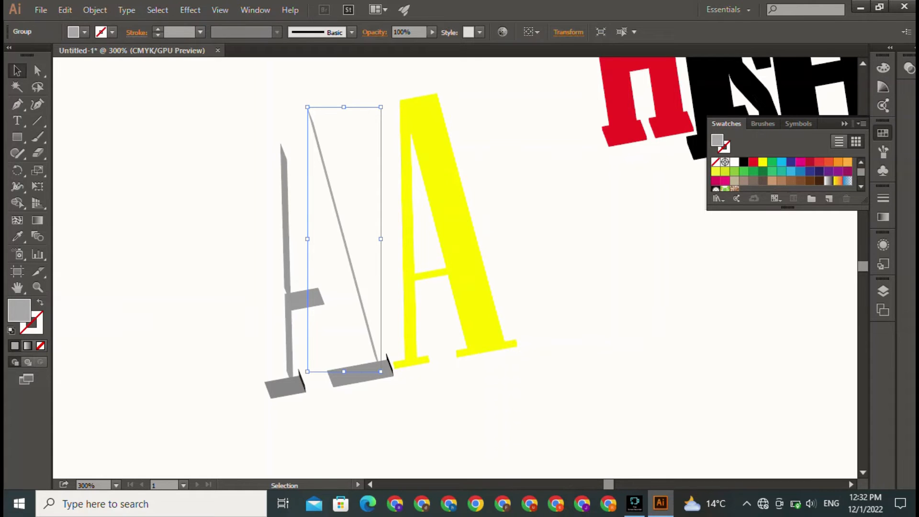
click(762, 162)
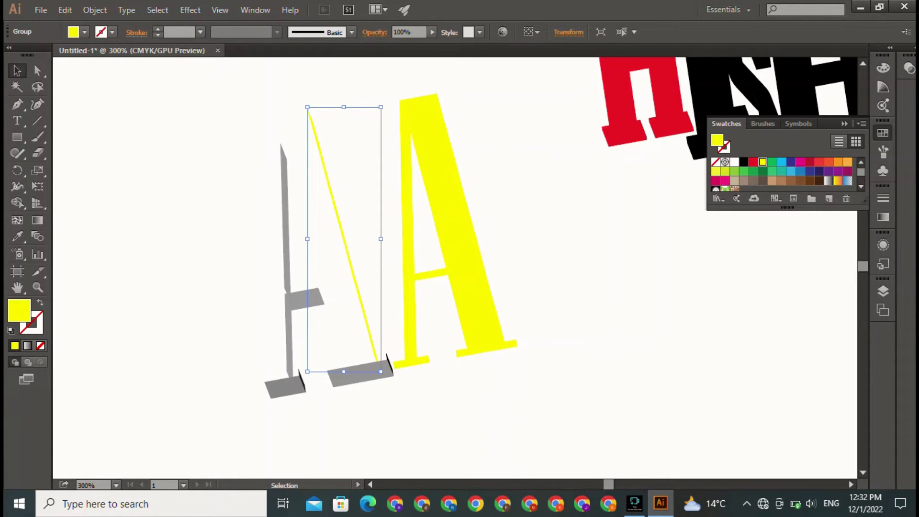
double_click(19, 310)
drag(415, 232, 424, 242)
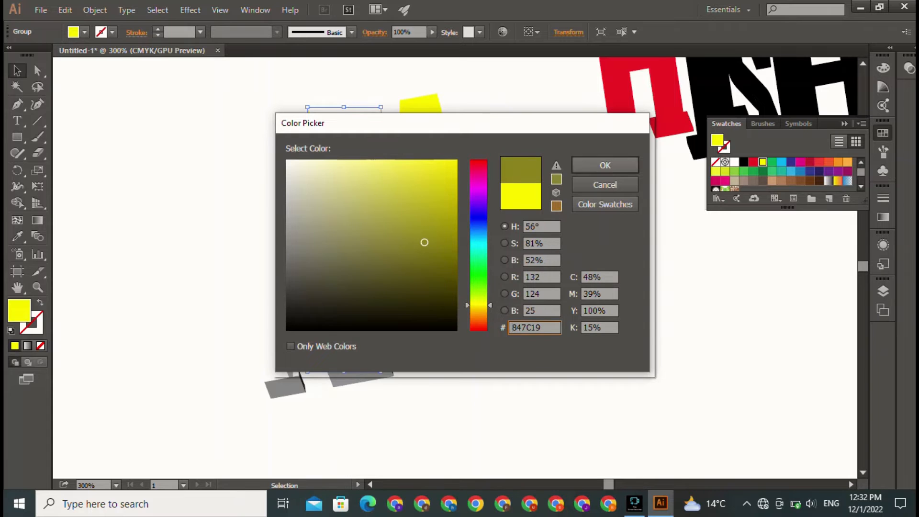
key(Return)
Try to fill the upper inner side face of the A's left leg with olive 7C7518
click(286, 223)
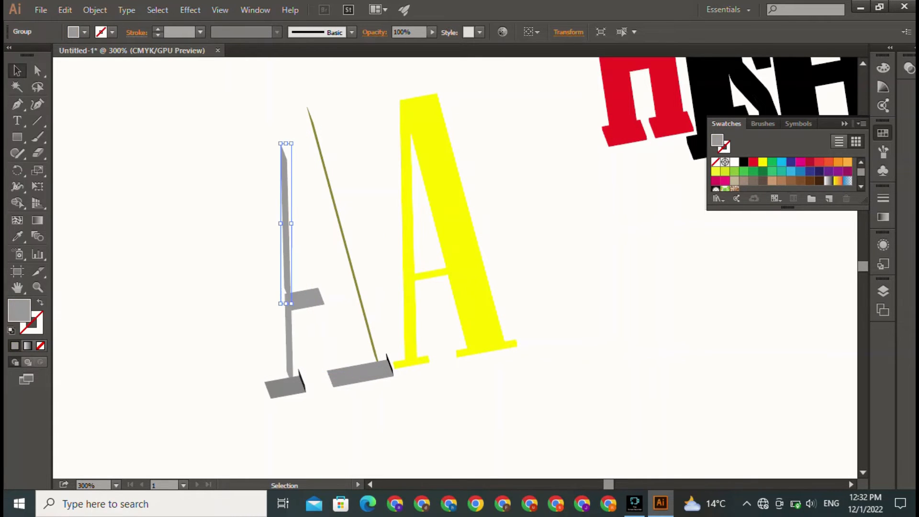
double_click(19, 311)
drag(421, 228, 425, 248)
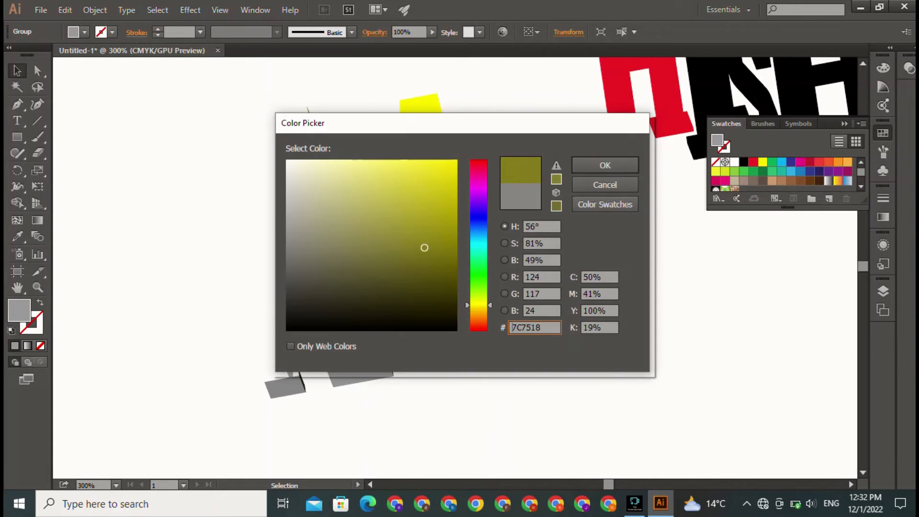
click(605, 165)
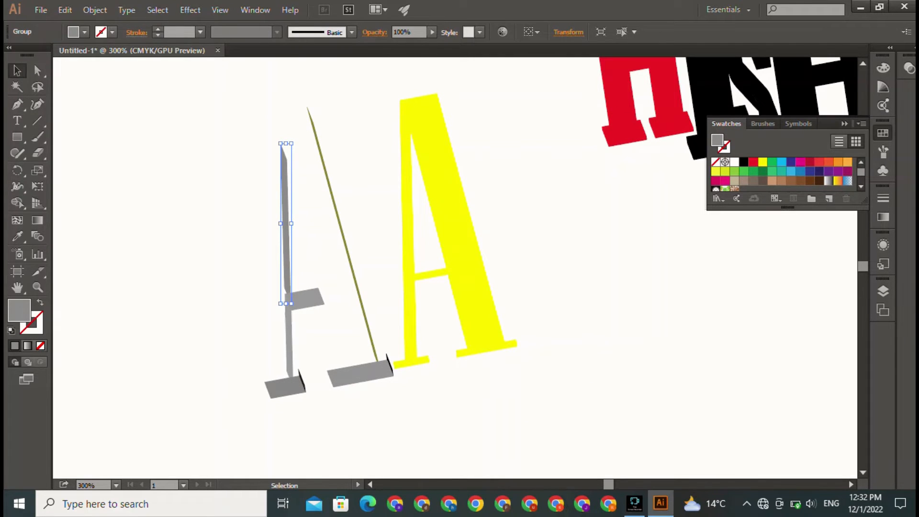
Try lighter yellow fills on the left leg's upper inner side face, starting with A89B20
key(ctrl+shift+a)
click(286, 223)
double_click(19, 310)
mouse_move(423, 248)
mouse_down()
mouse_move(398, 271)
mouse_move(425, 219)
mouse_up()
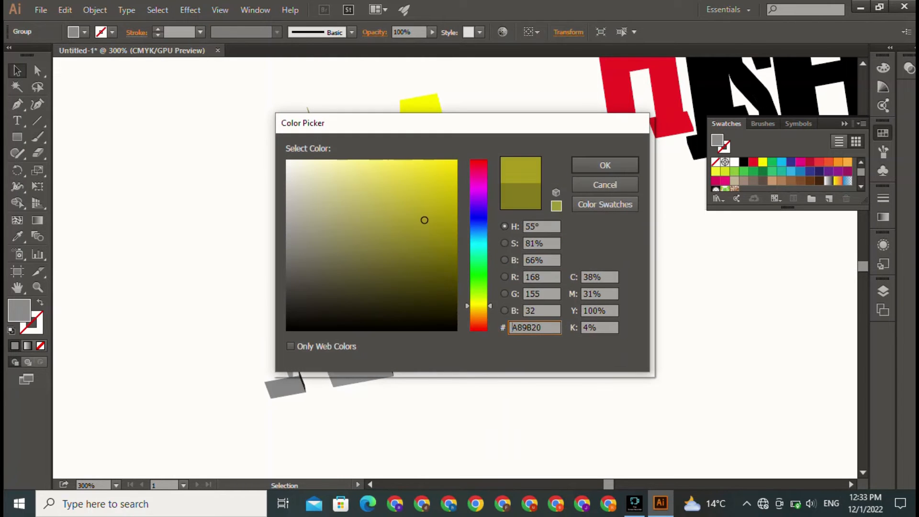
click(605, 165)
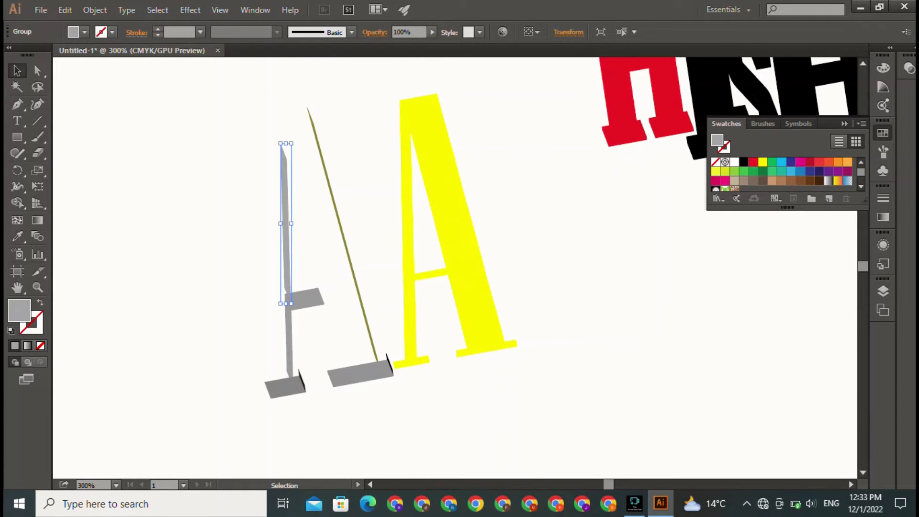
double_click(19, 310)
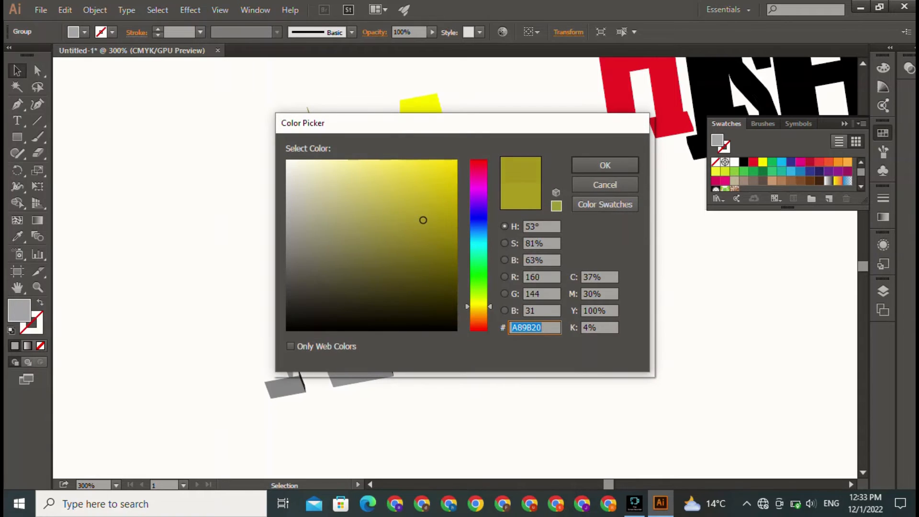
click(439, 197)
click(599, 167)
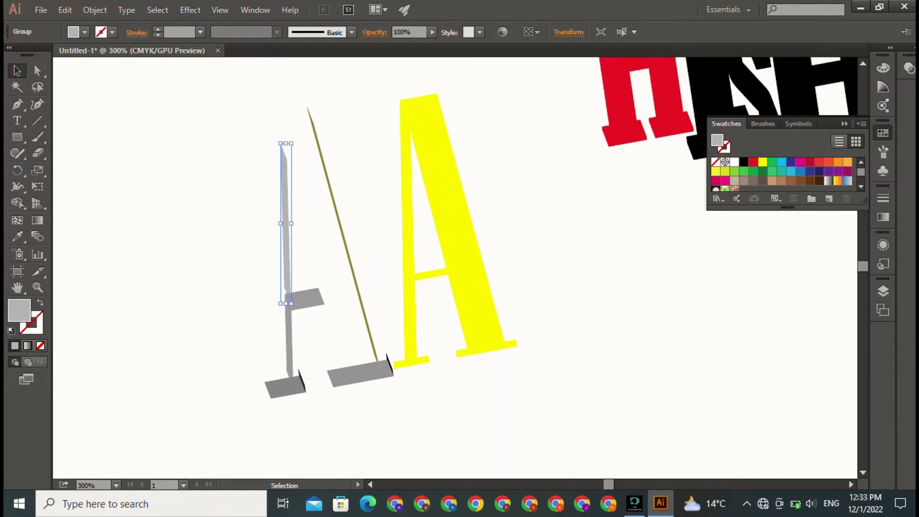
Fill the left leg's upper inner side face with the yellow swatch darkened to a deep olive at hue 56°
double_click(20, 310)
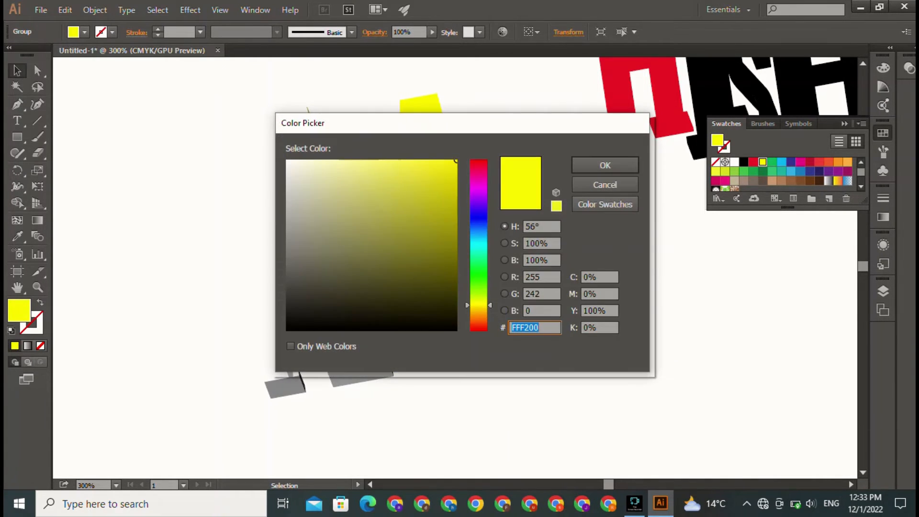
click(432, 257)
click(604, 165)
click(594, 211)
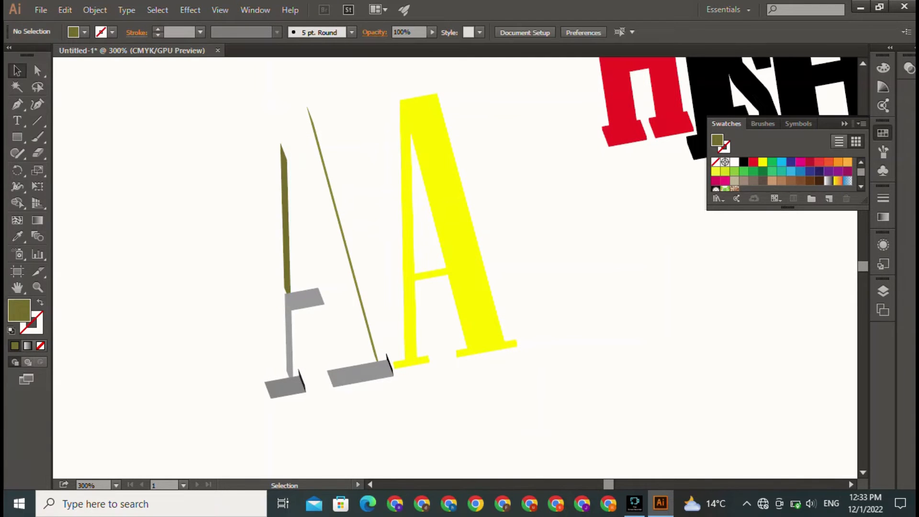
Fill the underside face of the A's crossbar with the lime yellow swatch D7DF23
click(306, 299)
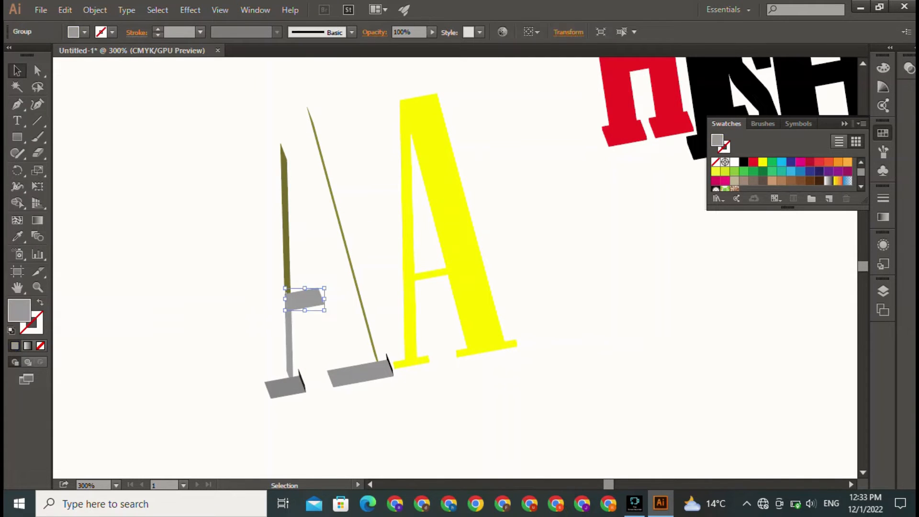
click(724, 171)
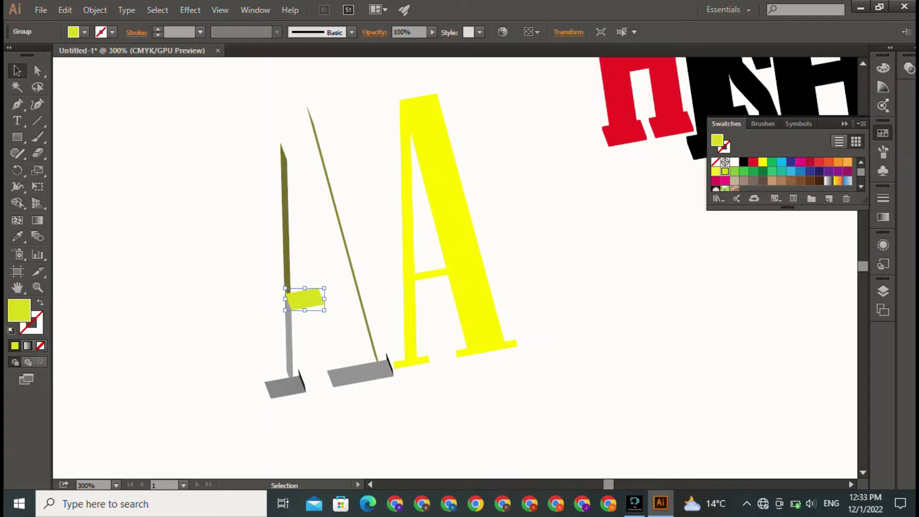
click(268, 330)
Fill the left leg's lower inner side face, below the crossbar, with dark olive 66660C
click(289, 331)
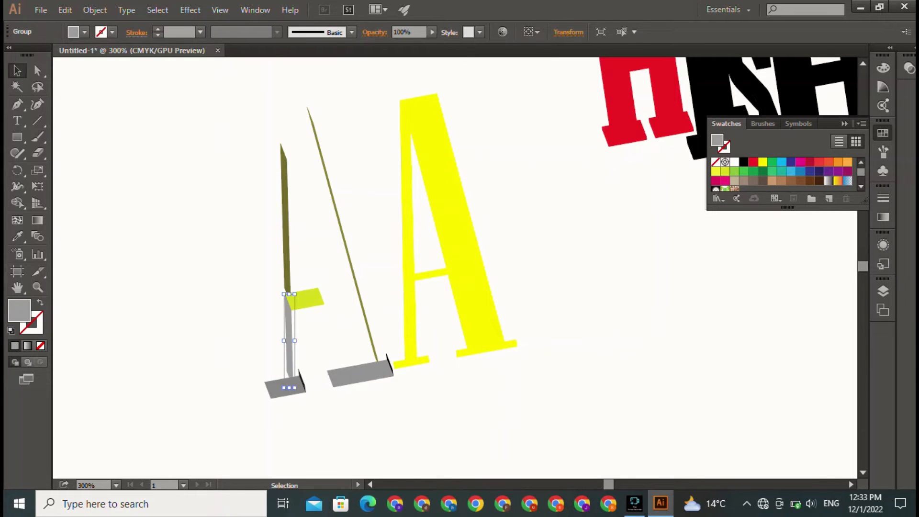
click(725, 171)
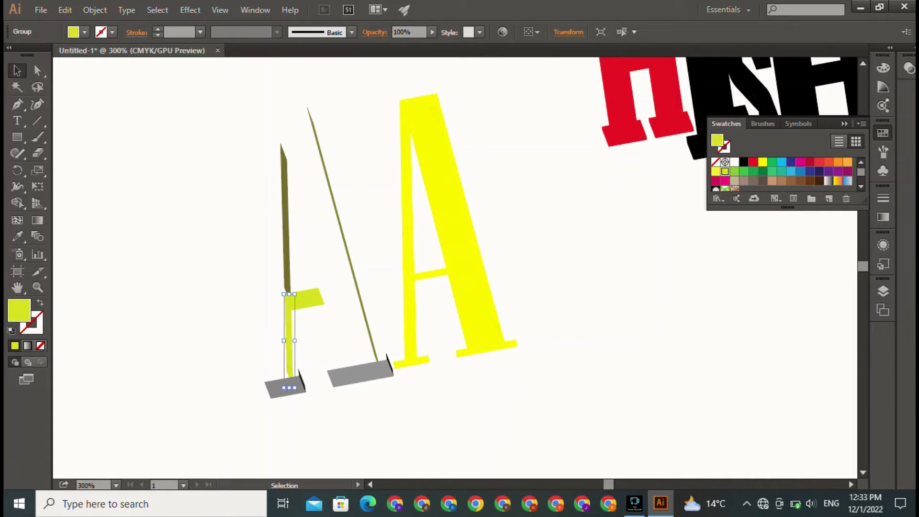
double_click(19, 310)
drag(420, 208, 437, 262)
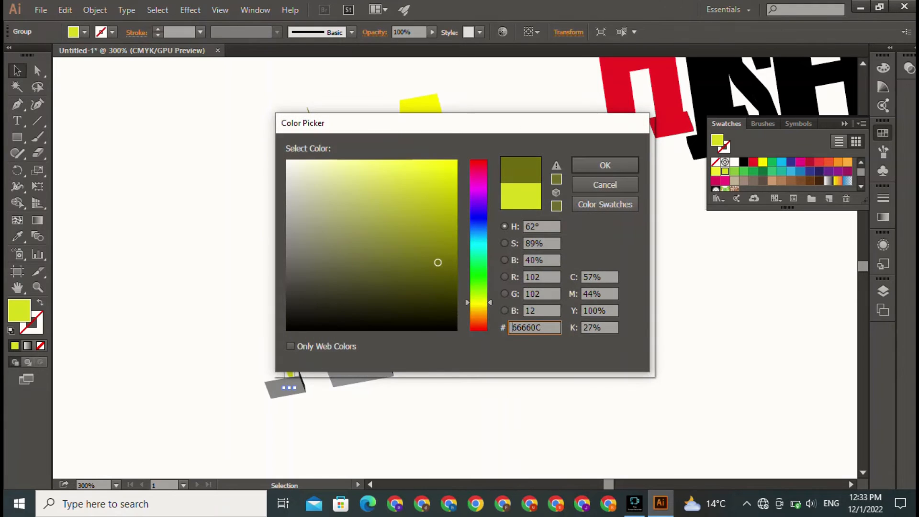
click(605, 165)
click(597, 197)
Fill the underside face of the A's left foot with the lime swatch darkened to olive
click(285, 387)
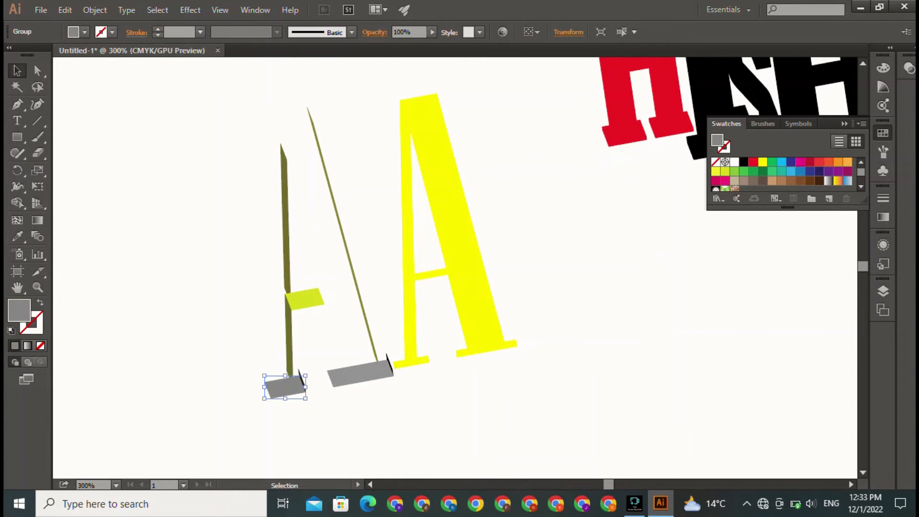
click(725, 171)
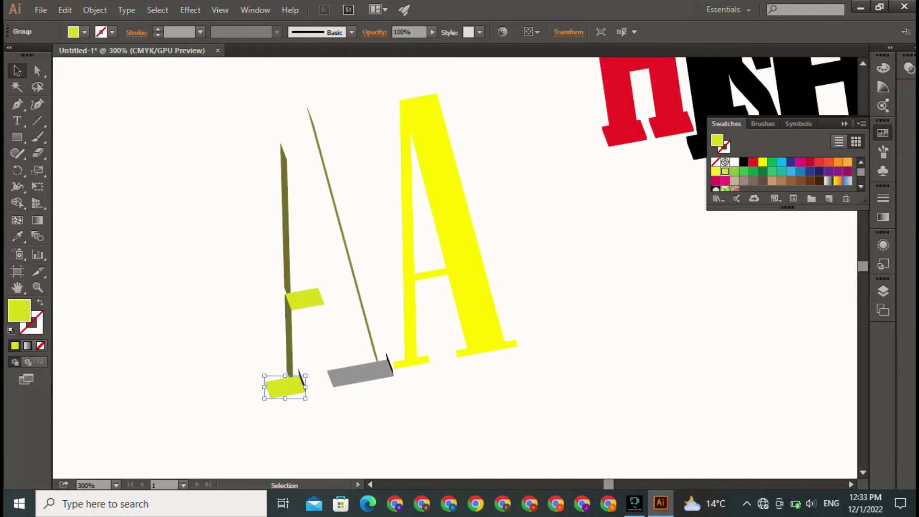
key(ctrl+shift+a)
click(285, 388)
double_click(19, 310)
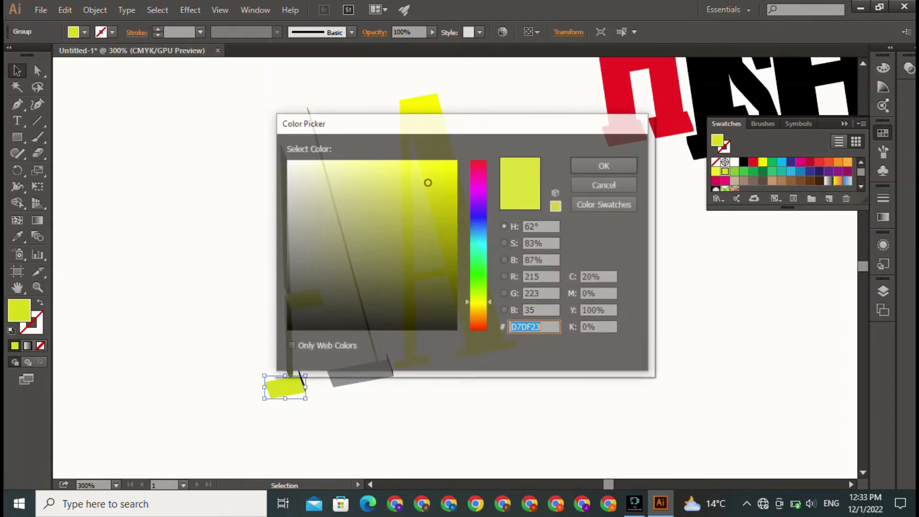
drag(389, 225, 423, 215)
click(604, 166)
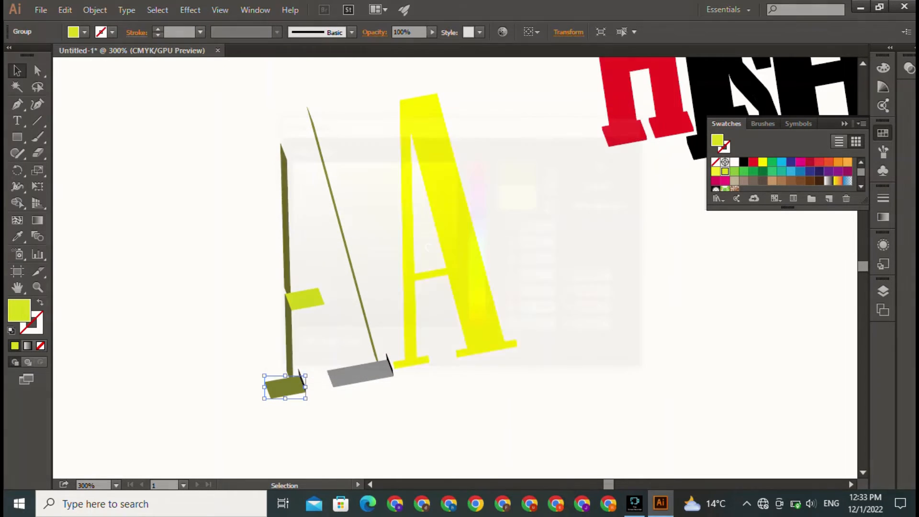
key(ctrl+shift+a)
Fill the underside face of the A's right foot with olive 77771F
click(359, 375)
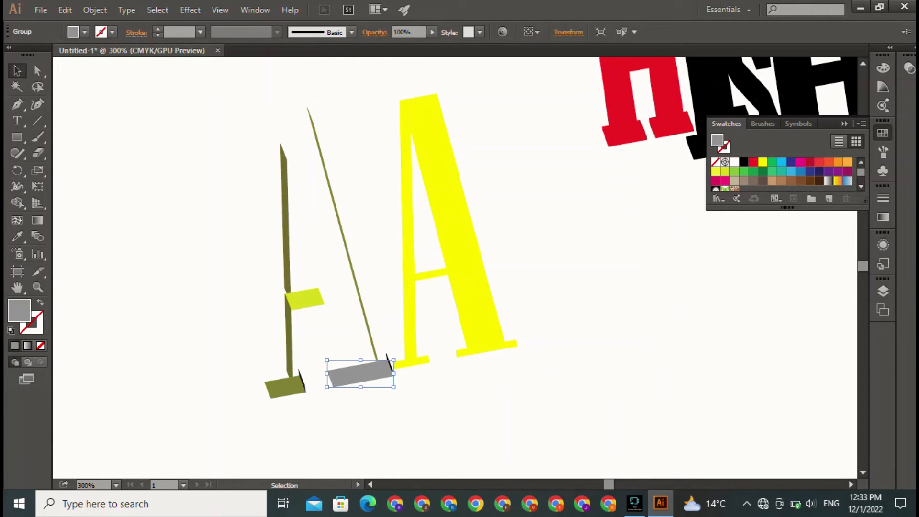
click(725, 172)
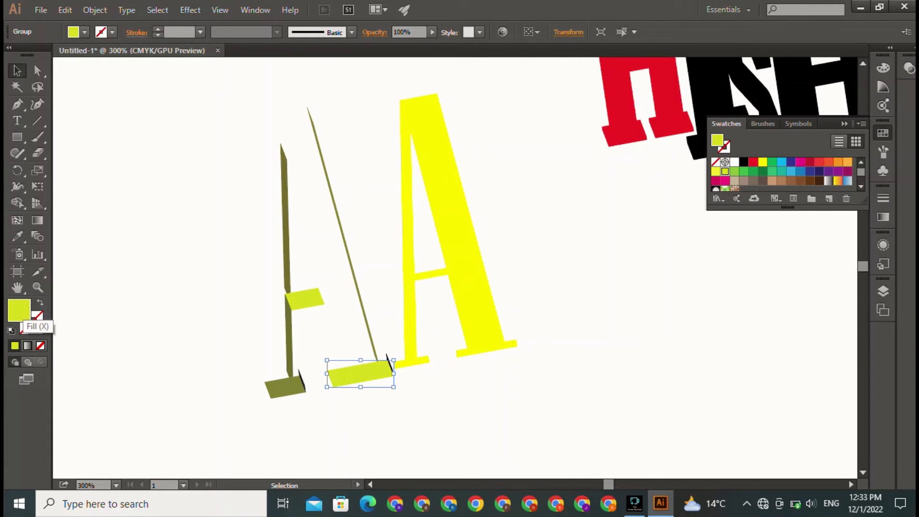
double_click(20, 313)
drag(421, 235, 412, 251)
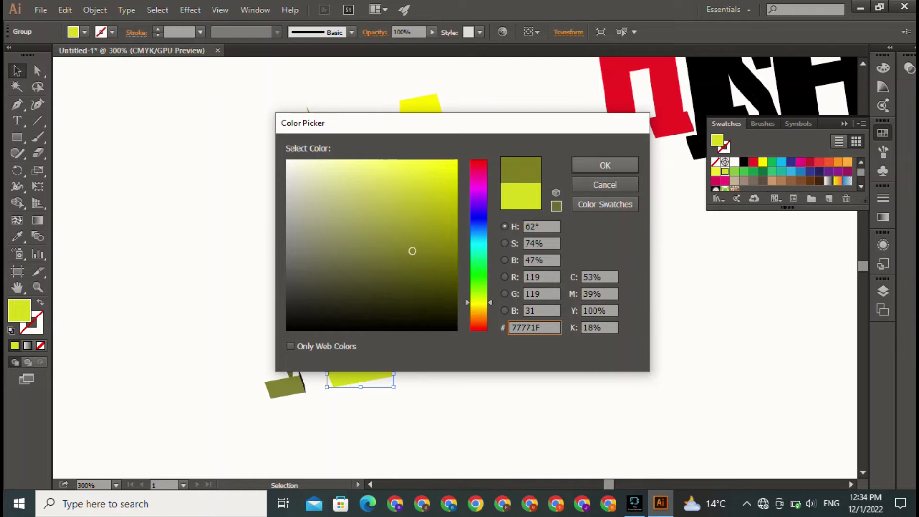
key(Return)
key(ctrl+shift+a)
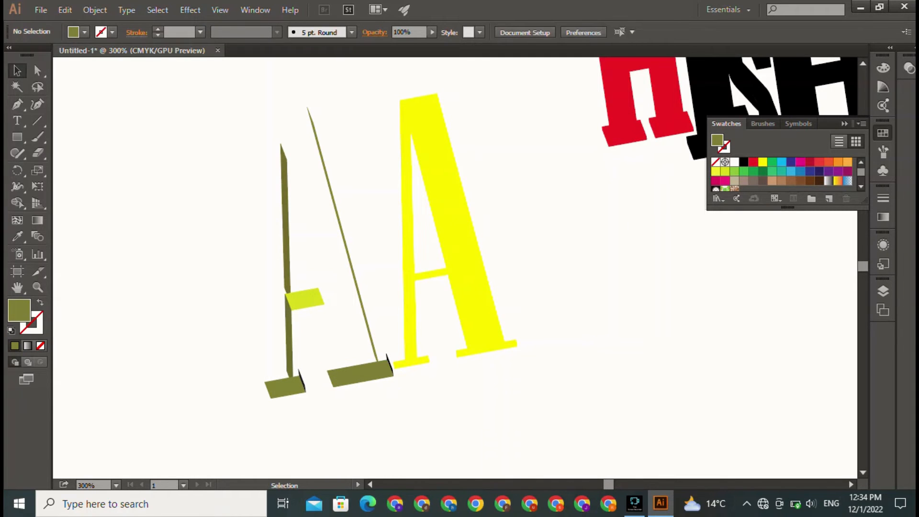
Move the yellow front face of the A back onto its side faces
drag(454, 216, 324, 228)
key(ctrl+shift+a)
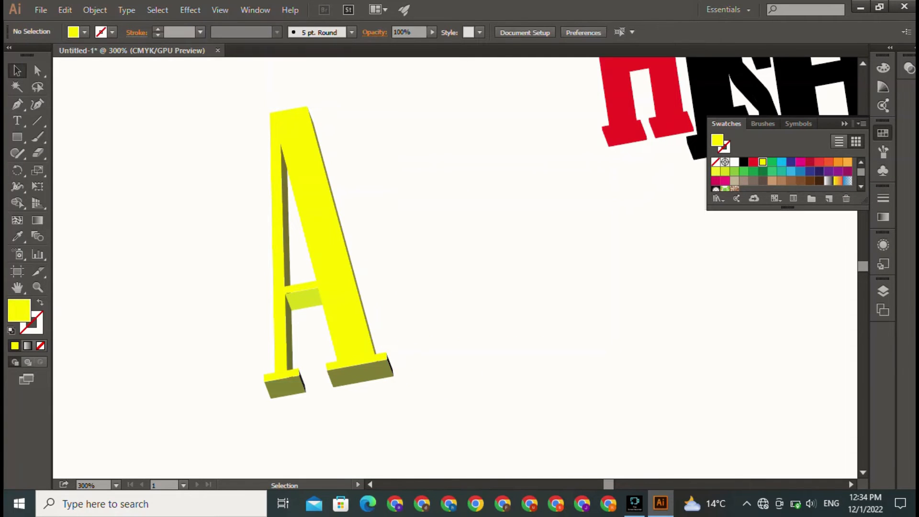
Group all the front and side faces of the A
drag(144, 122, 412, 408)
right_click(470, 261)
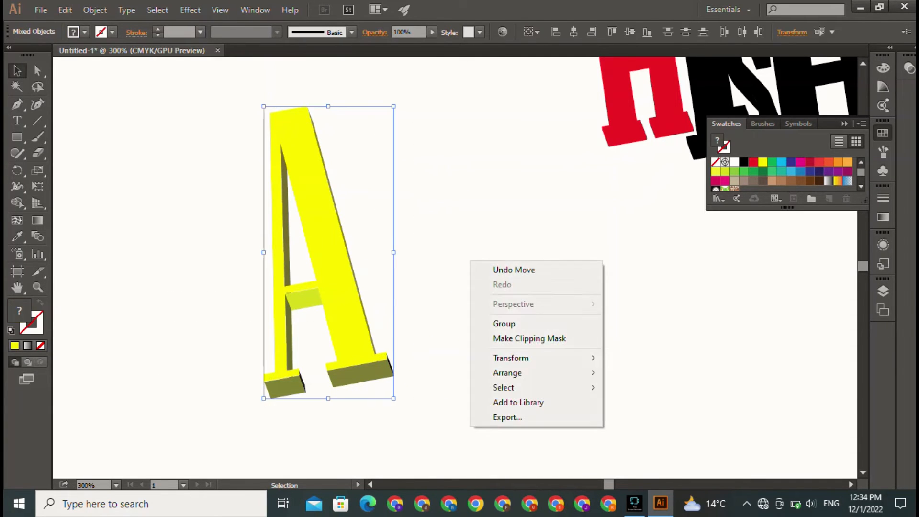
click(504, 323)
click(502, 321)
Ungroup the A into its separate front and side faces
drag(222, 199, 424, 379)
right_click(472, 286)
click(507, 363)
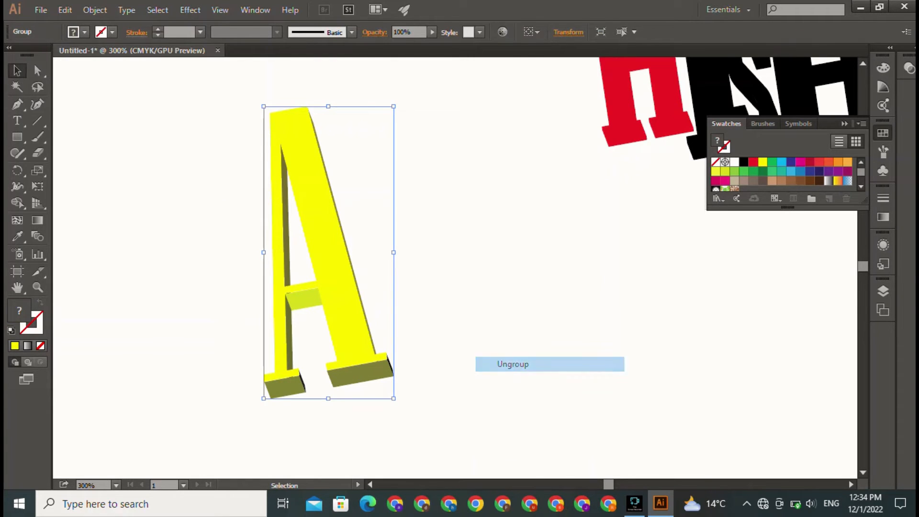
click(506, 361)
click(341, 287)
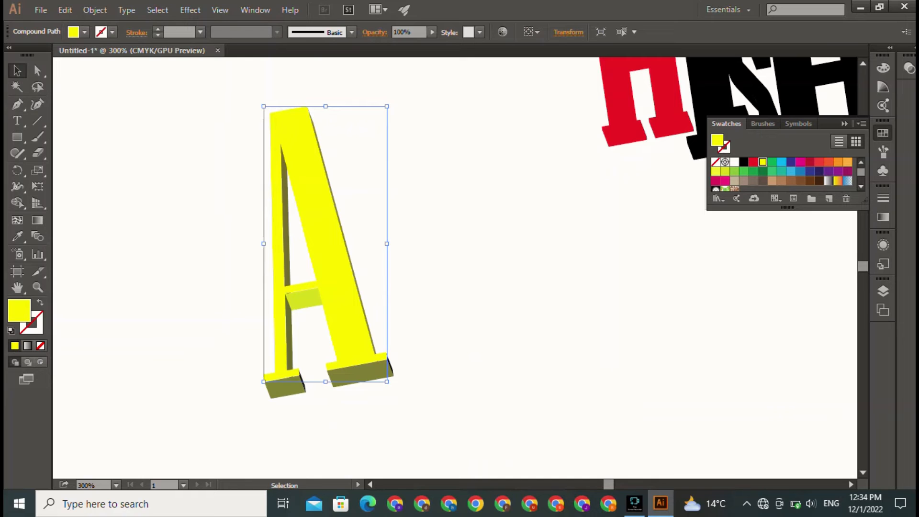
click(471, 283)
drag(221, 199, 424, 379)
click(472, 282)
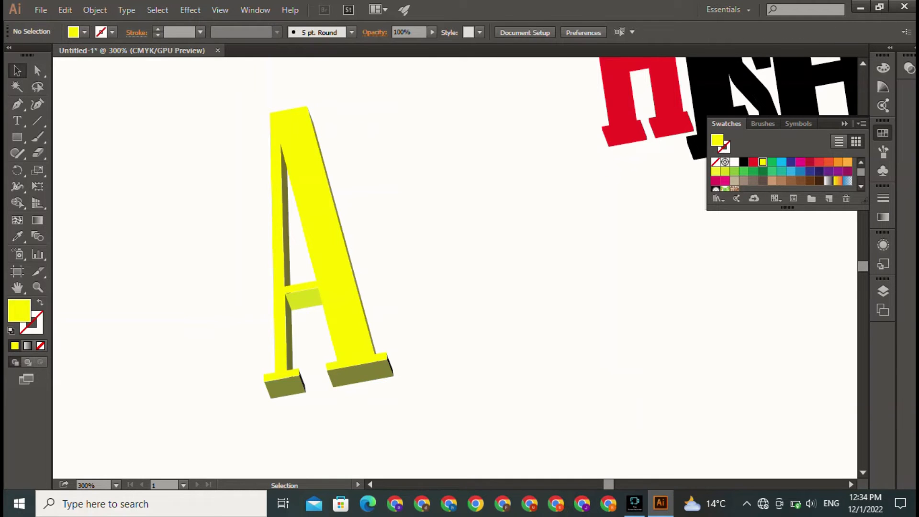
Move the A's yellow front face aside and fill the outer side face of its thick right leg with black
click(345, 251)
right_click(347, 253)
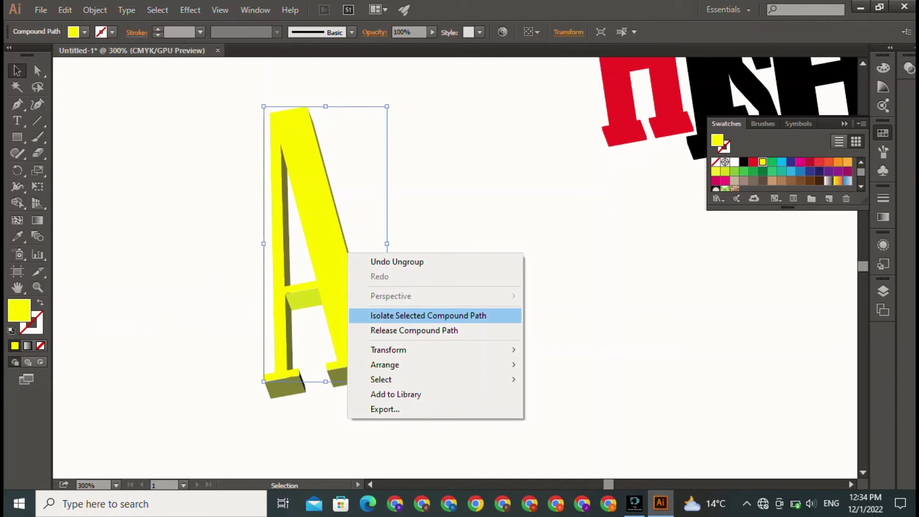
click(550, 287)
drag(332, 249, 273, 250)
click(346, 251)
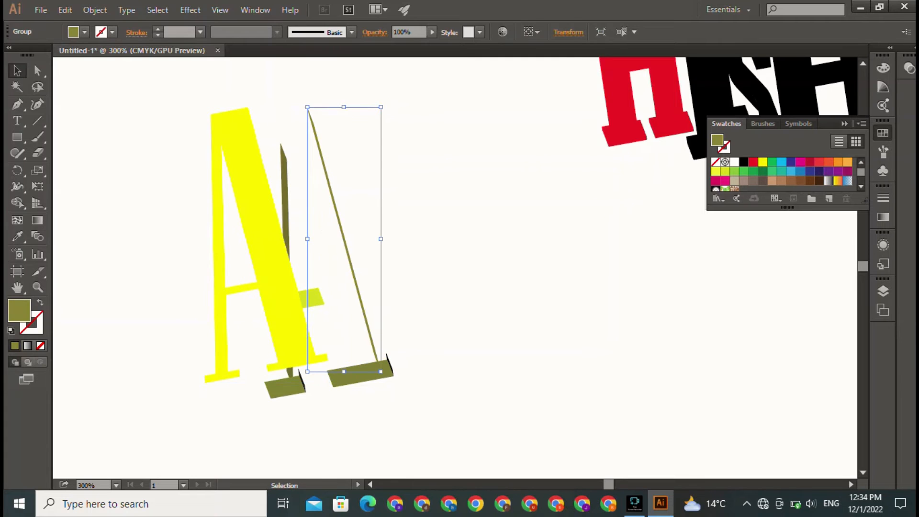
click(743, 162)
Move the yellow front face back onto the A's side faces so the black edge shows along the right leg
click(598, 249)
drag(268, 249, 329, 250)
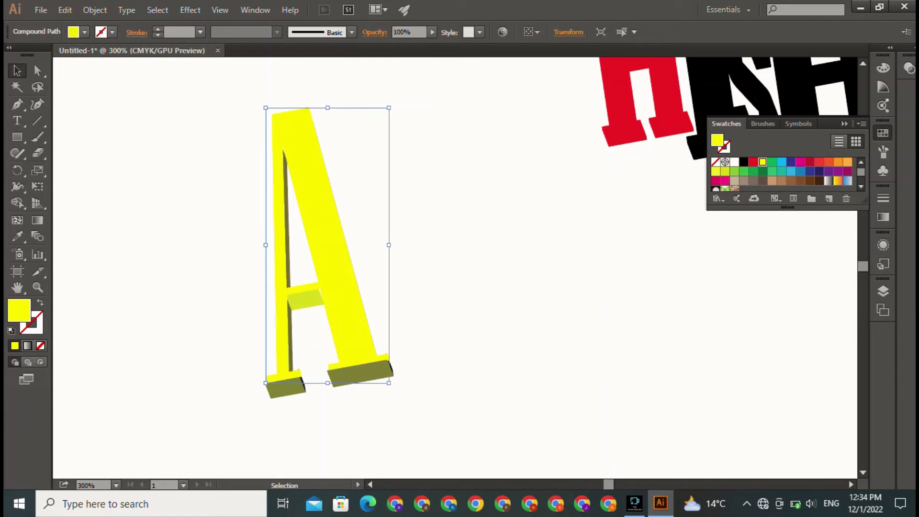
key(Left)
key(ctrl+shift+a)
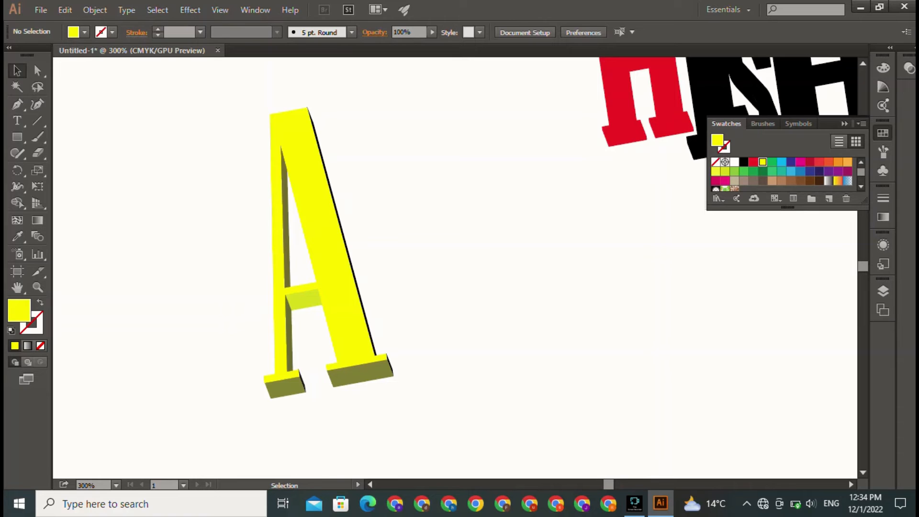
Move the black T down within the word and place the red H beside the yellow A
drag(700, 96, 706, 162)
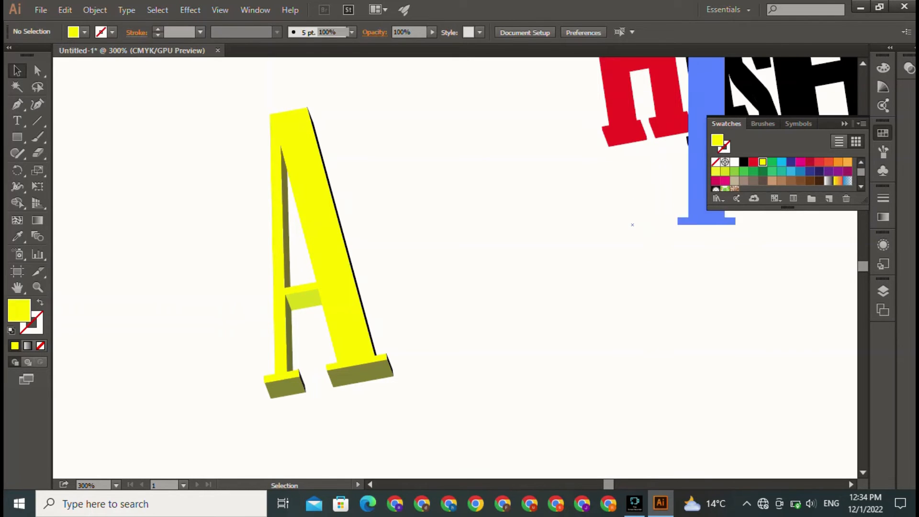
click(617, 110)
drag(617, 110, 469, 314)
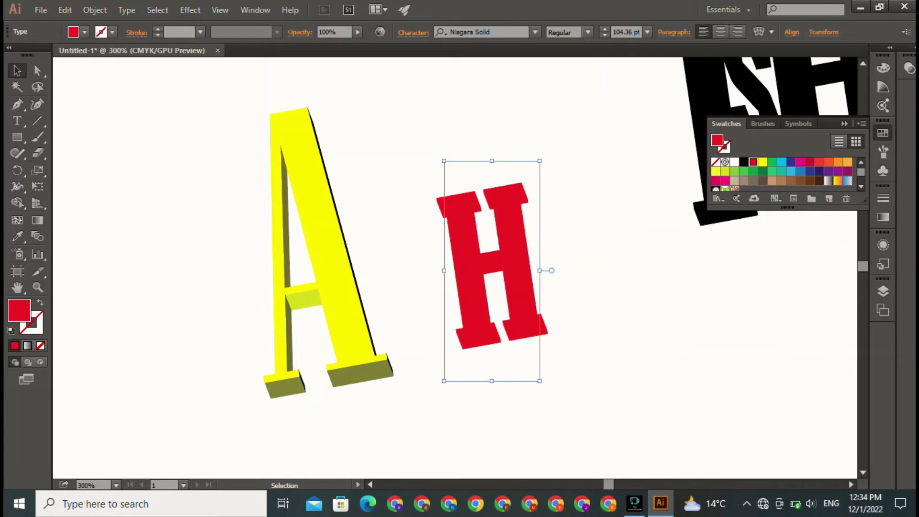
click(703, 218)
click(593, 268)
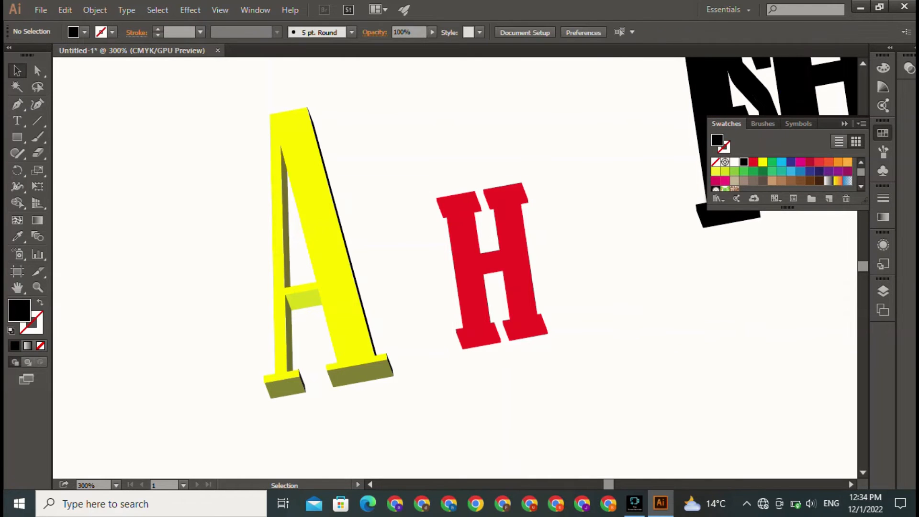
Group the front and side faces of the yellow A
click(318, 216)
drag(209, 106, 376, 420)
right_click(231, 202)
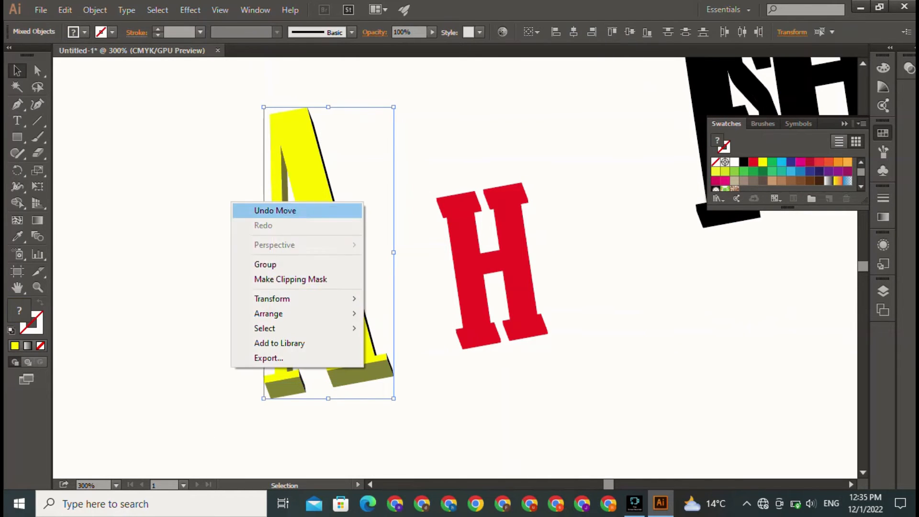
click(261, 264)
click(210, 282)
Apply a black drop shadow to the grouped A in Normal mode with 75% opacity, 7 pt X and Y offsets and 5 pt blur
click(320, 225)
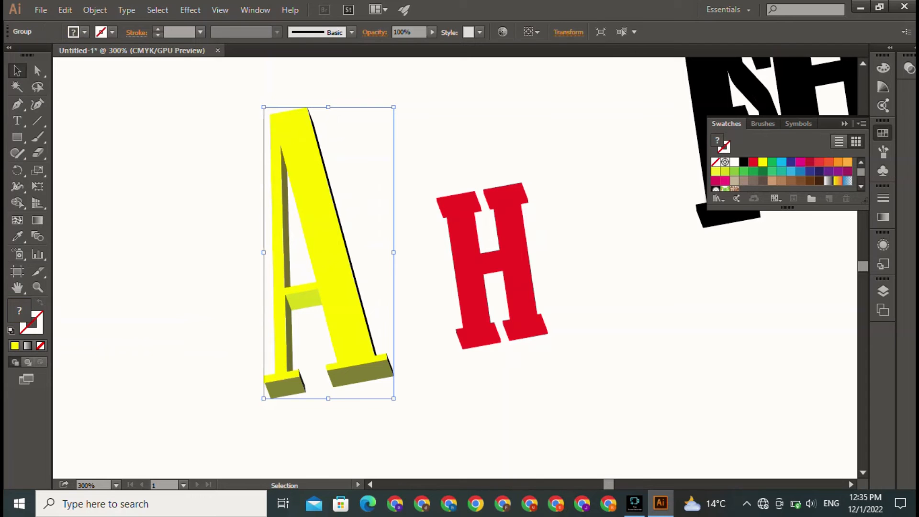
click(190, 10)
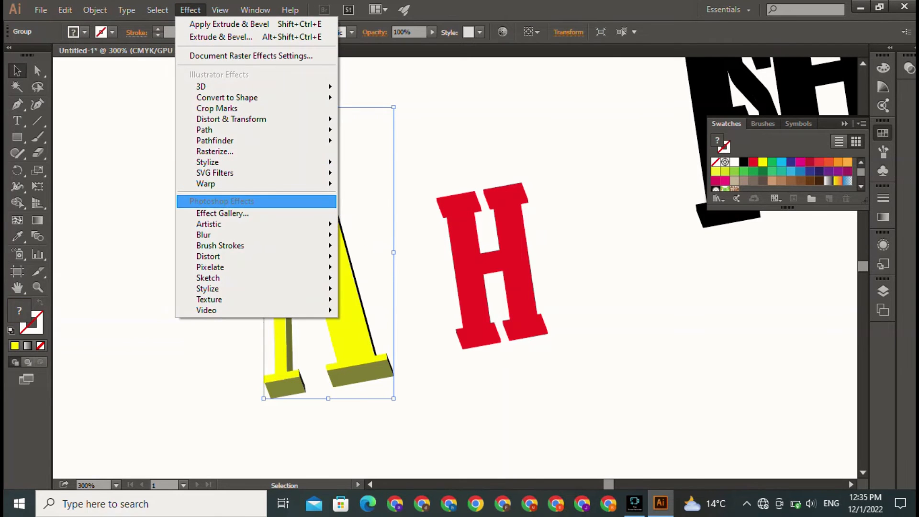
mouse_move(216, 173)
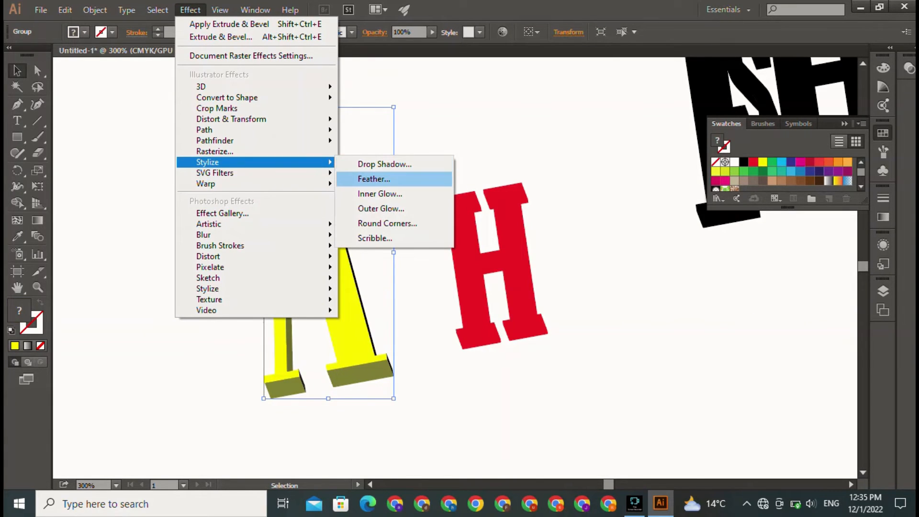
click(371, 163)
click(206, 243)
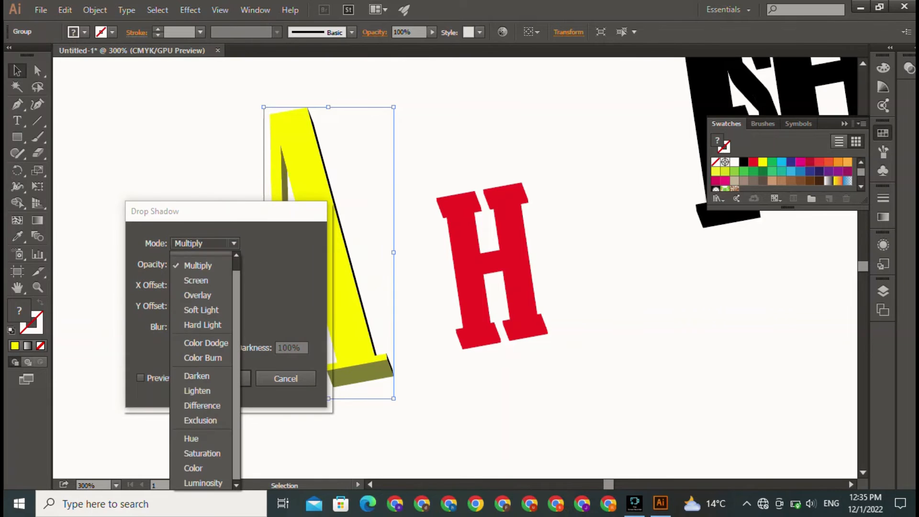
click(196, 257)
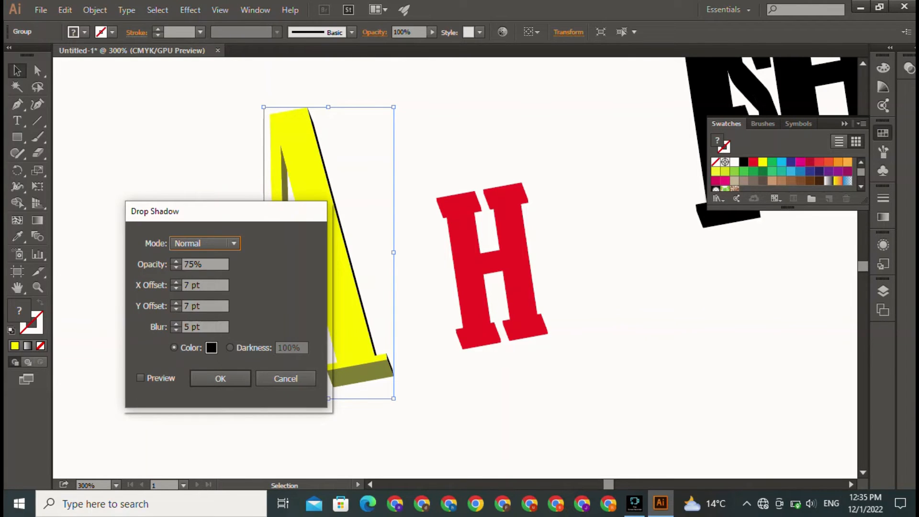
click(140, 378)
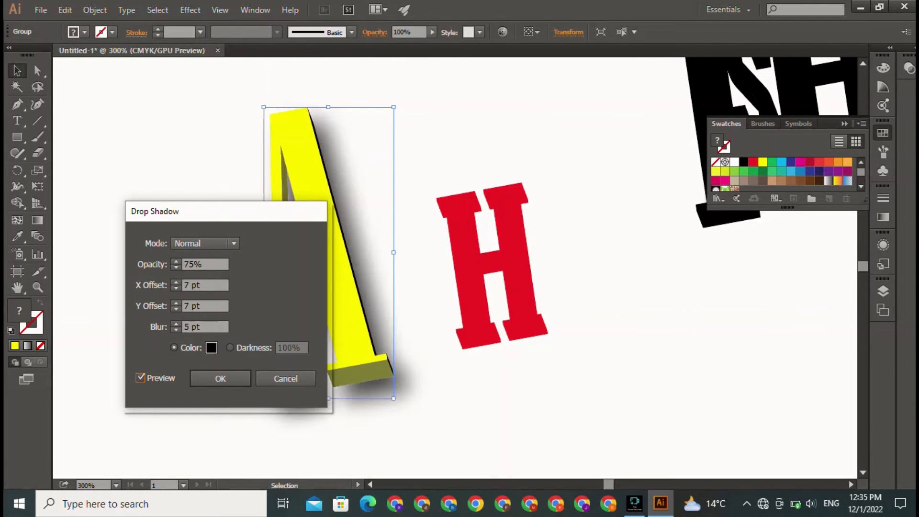
click(220, 378)
click(421, 288)
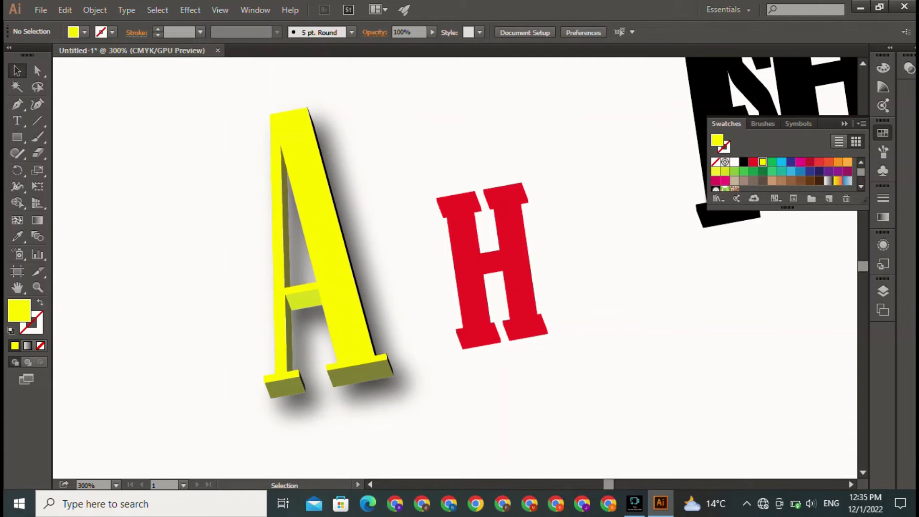
Delete the red H, the remaining black small letters and the large M, leaving only the yellow A
drag(491, 262, 707, 357)
click(330, 239)
key(ctrl+shift+a)
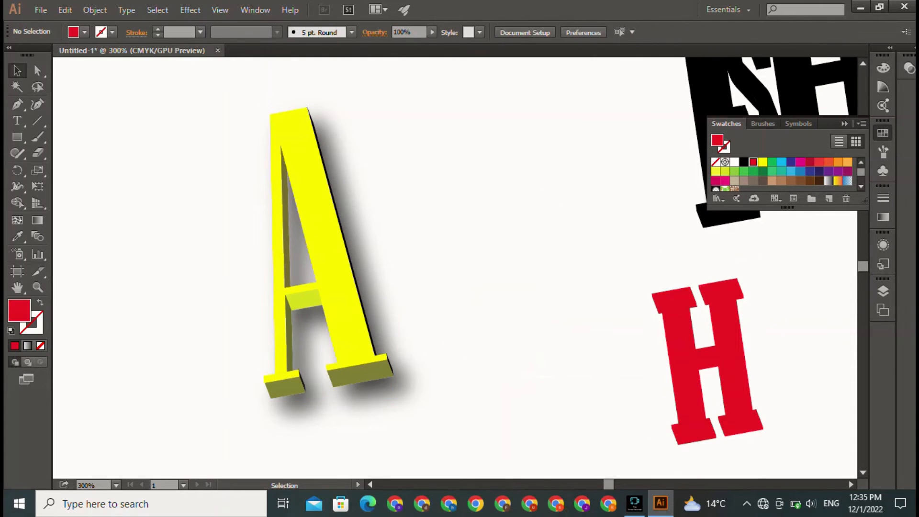
key(ctrl+minus)
key(ctrl+minus)
key(ctrl+minus)
key(ctrl+minus)
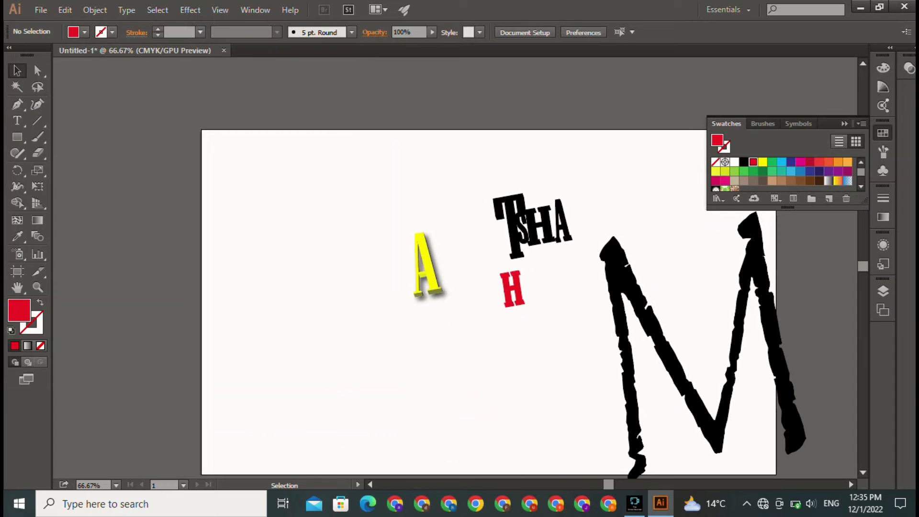
drag(488, 182, 809, 380)
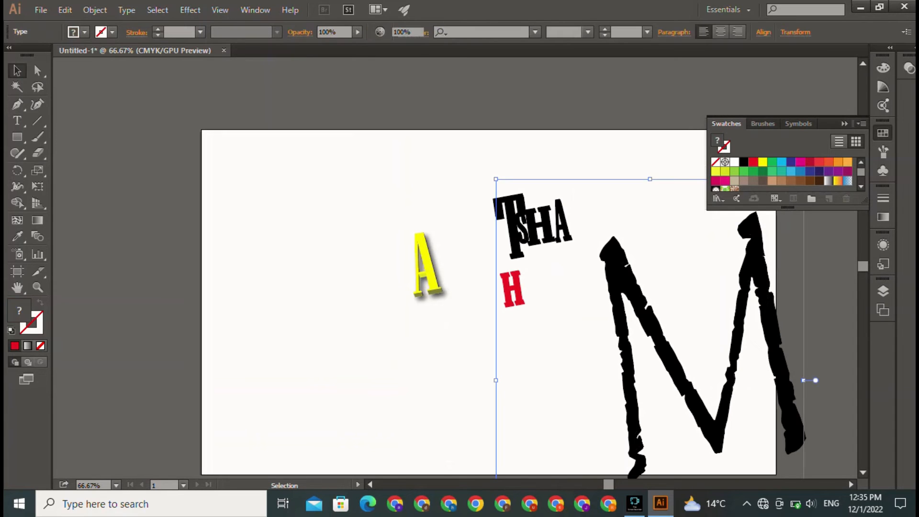
key(Delete)
Enlarge the A to most of the artboard's height and move it near the middle
key(ctrl+a)
drag(442, 297, 509, 447)
drag(467, 355, 456, 289)
click(565, 297)
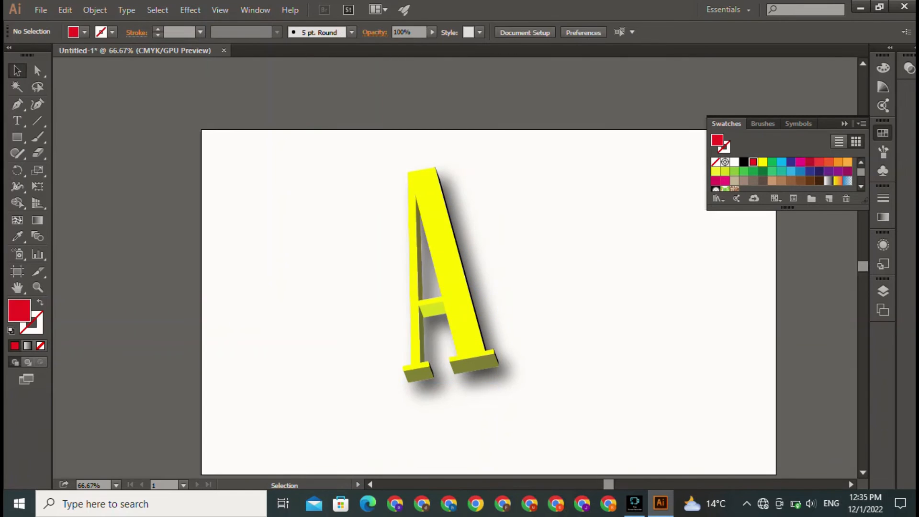
Rotate the A clockwise until its feet are level and move it slightly down and right on the artboard
key(ctrl+a)
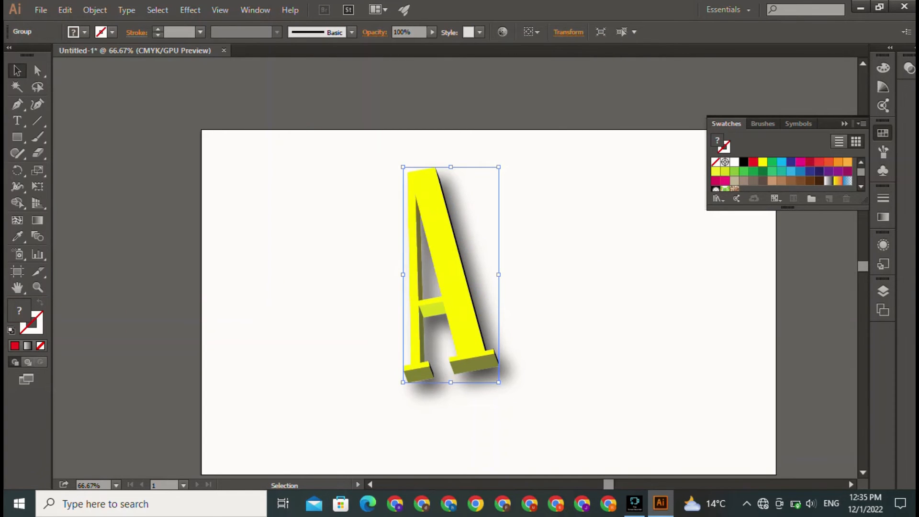
drag(502, 162, 536, 184)
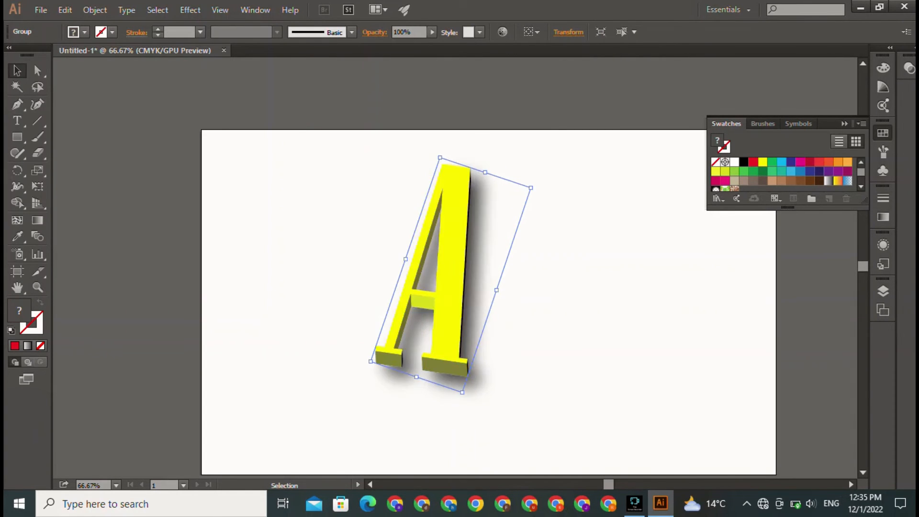
key(ctrl+h)
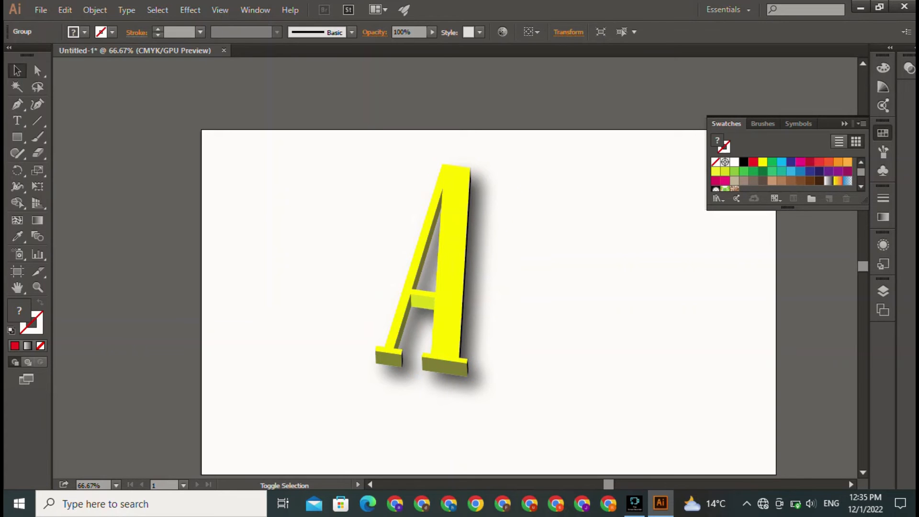
key(ctrl+h)
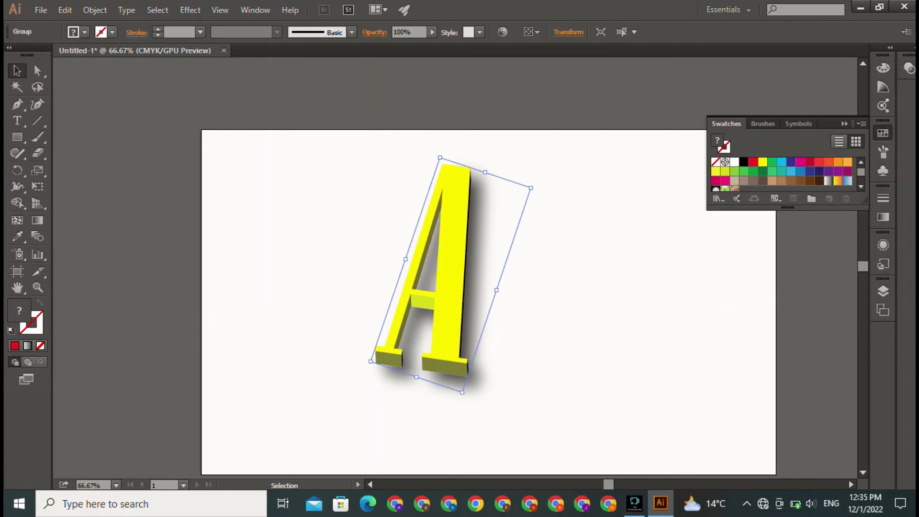
key(ctrl+z)
key(ctrl+z)
key(ctrl+z)
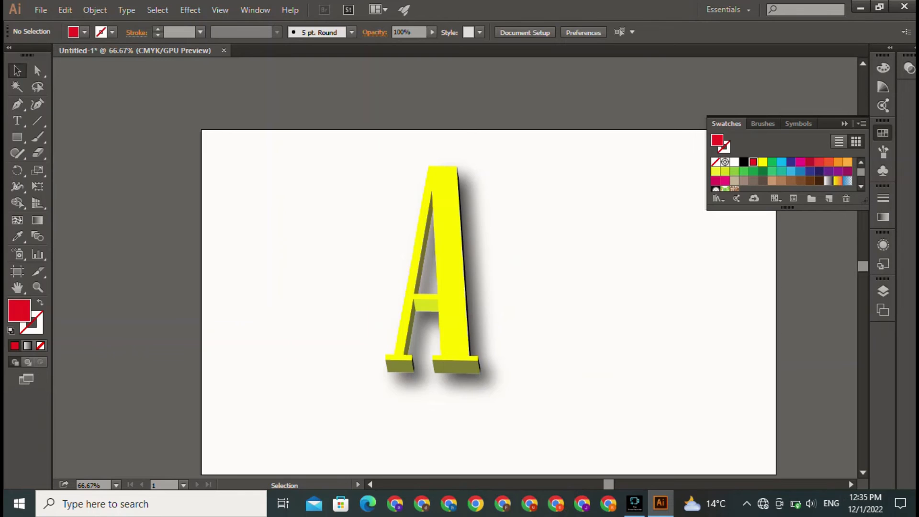
key(ctrl+shift+z)
key(ctrl+shift+z)
key(ctrl+shift+a)
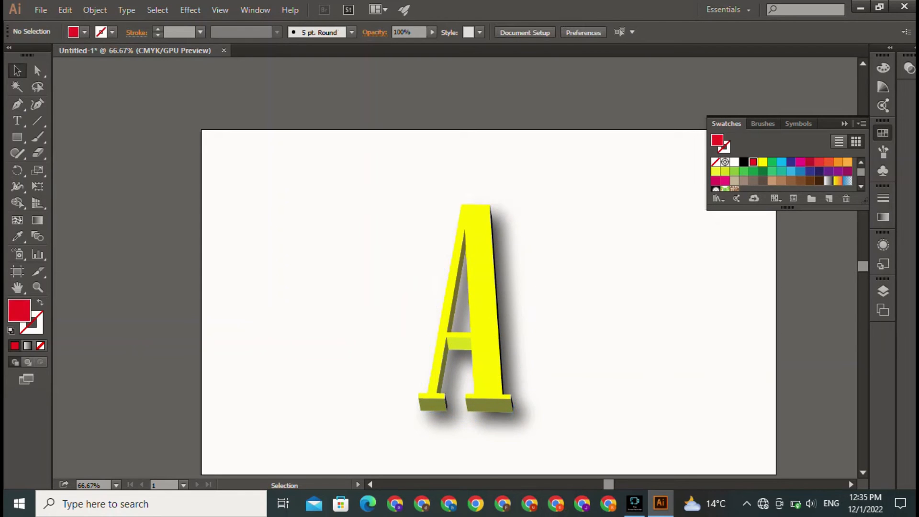
Stretch the A wider and slightly taller, and reposition it around the middle of the artboard
key(ctrl+minus)
click(478, 297)
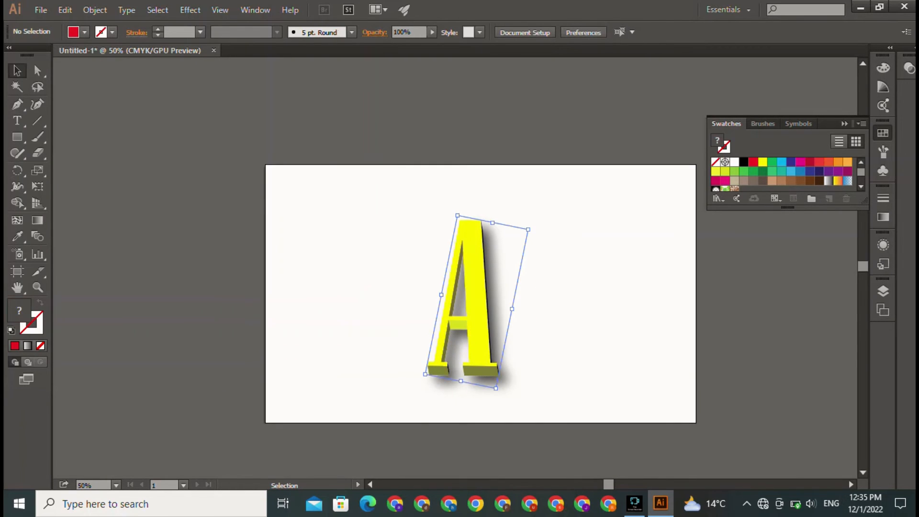
drag(457, 216, 408, 187)
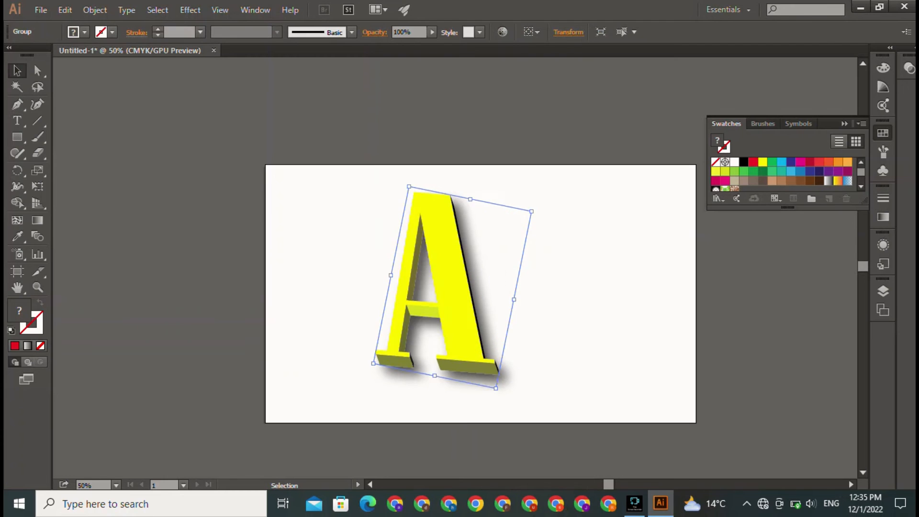
key(ctrl+shift+a)
drag(453, 278, 454, 292)
drag(454, 296, 463, 293)
click(330, 249)
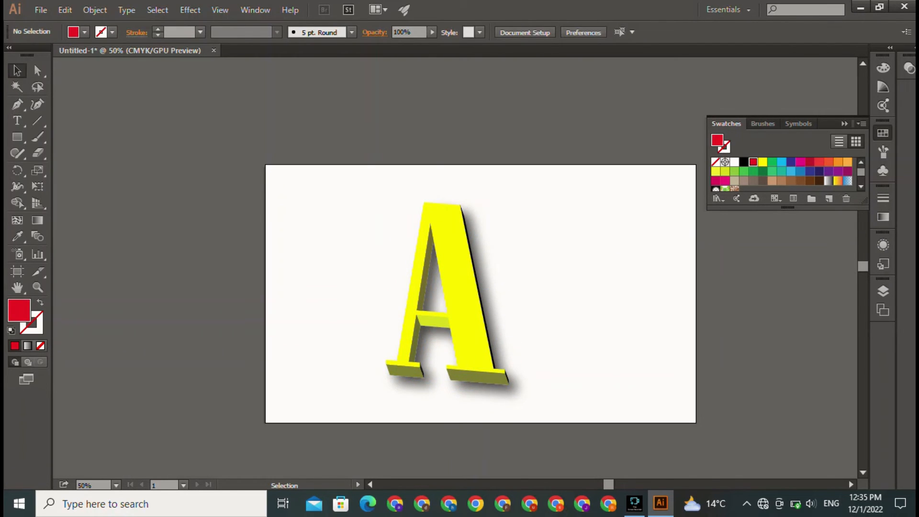
Draw a red rectangle covering the whole artboard and send it behind the A
key(m)
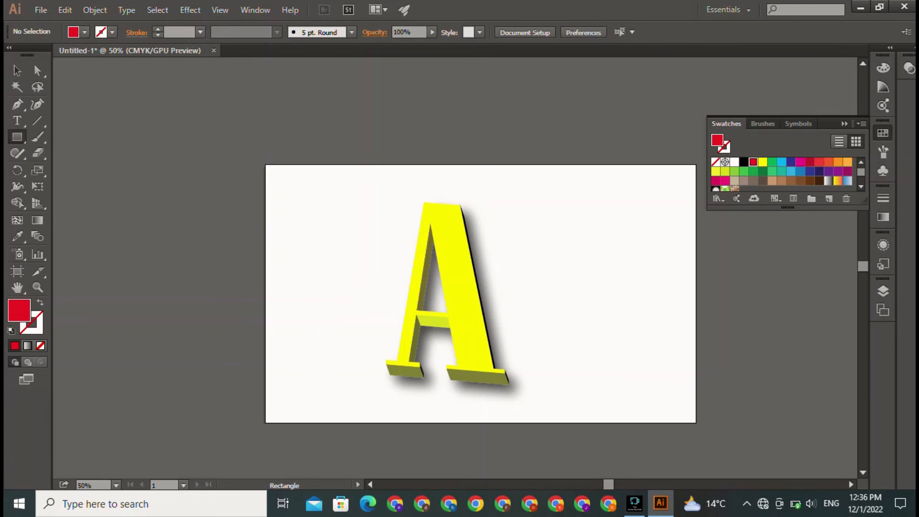
drag(265, 164, 695, 422)
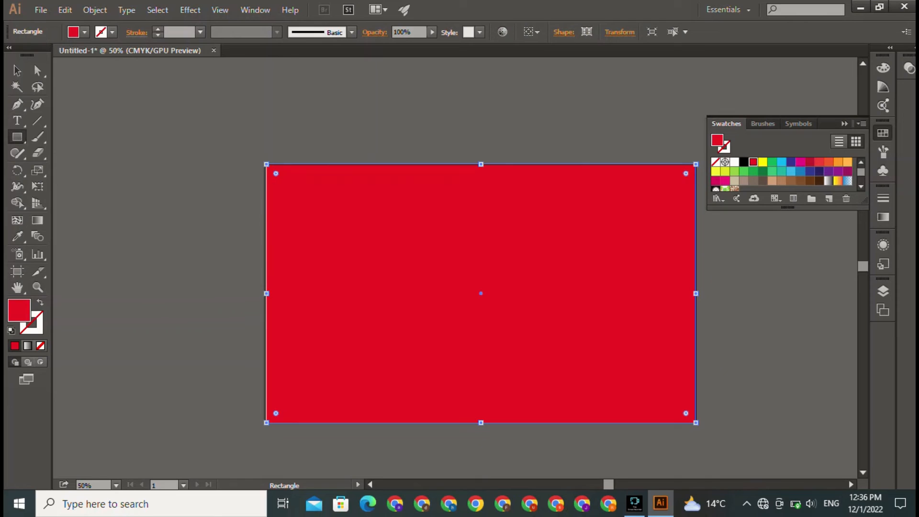
key(ctrl+minus)
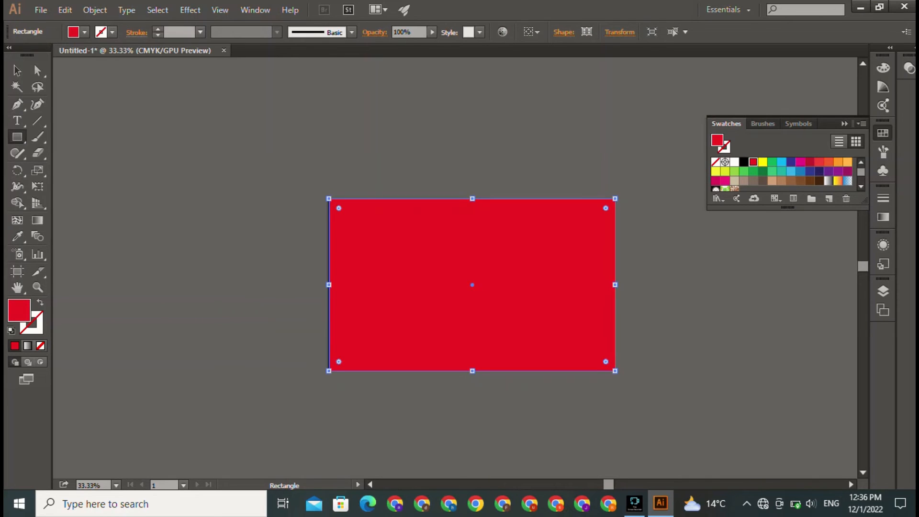
key(ctrl+shift+bracketleft)
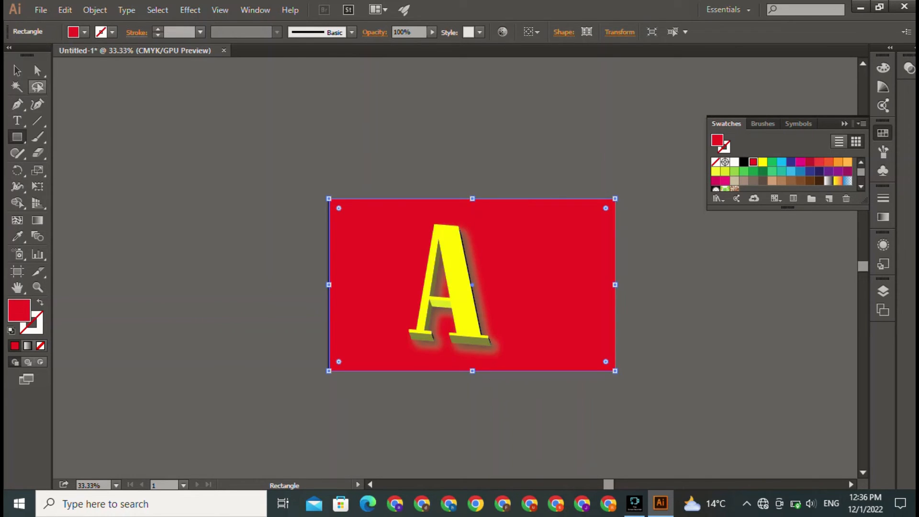
key(v)
key(ctrl+shift+a)
Fill the background rectangle with pale pink E8AFB3
click(550, 284)
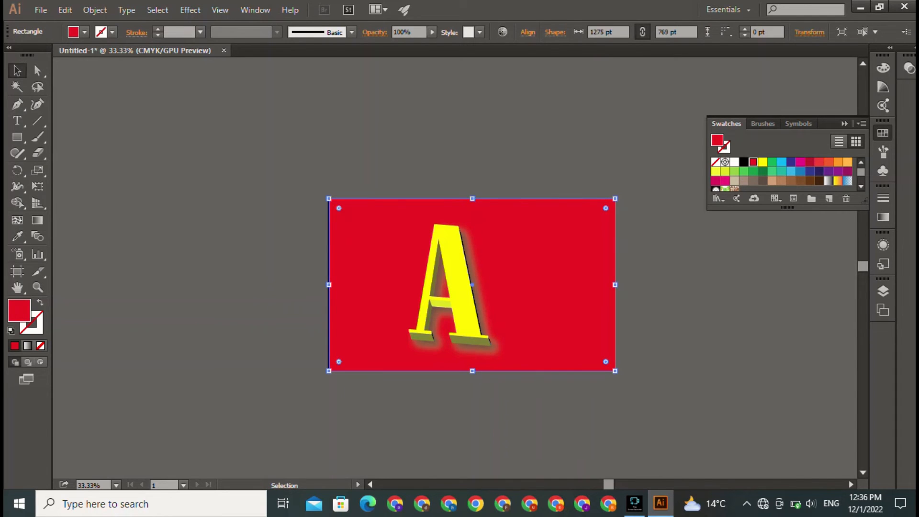
double_click(19, 310)
drag(349, 243, 329, 173)
click(605, 165)
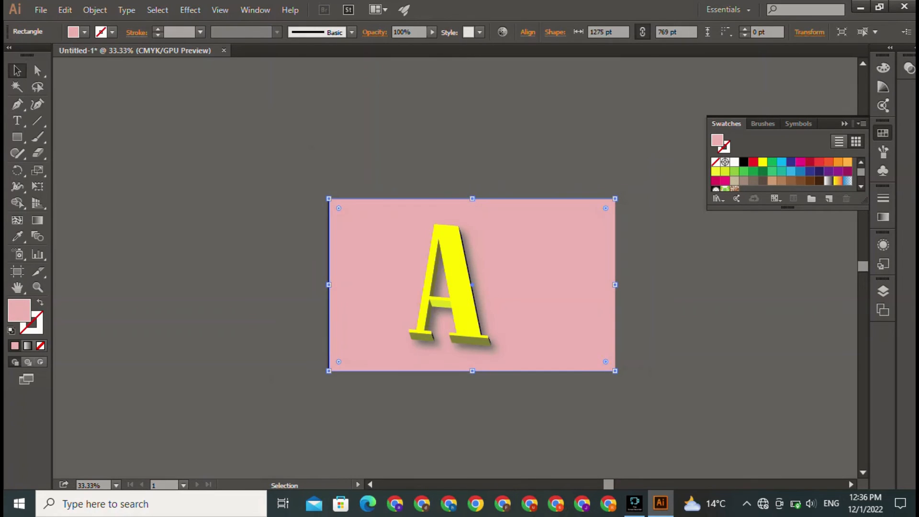
click(642, 165)
Fill the background rectangle with dark rose 934A51 and select the letter A in front of it
click(457, 287)
click(550, 285)
double_click(19, 310)
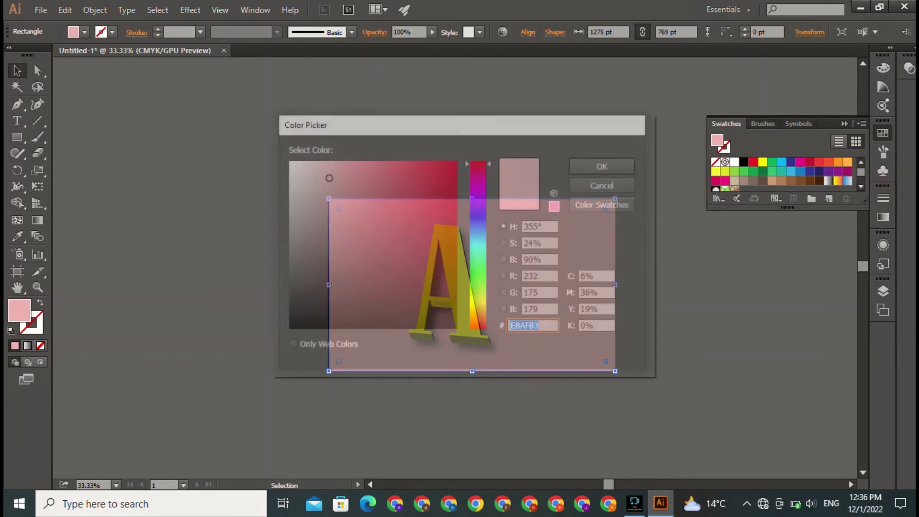
drag(326, 177, 371, 232)
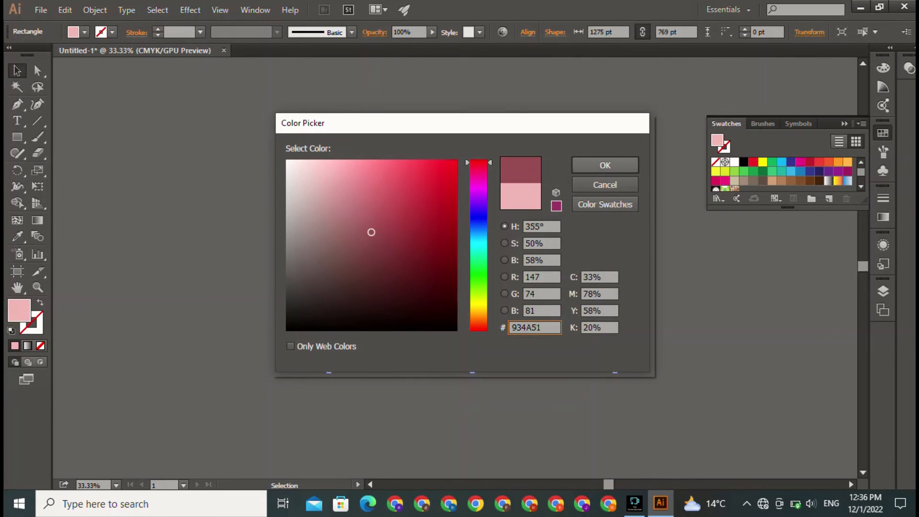
click(605, 165)
key(ctrl+shift+a)
click(449, 287)
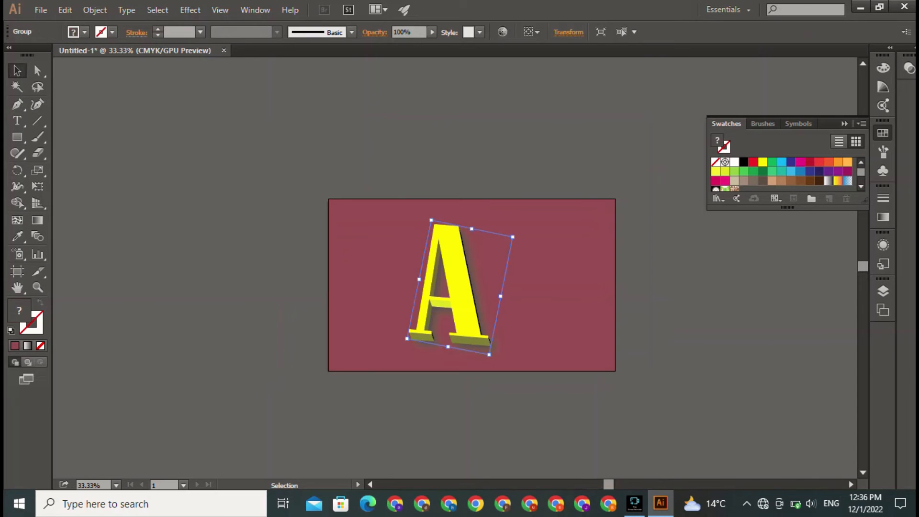
click(190, 9)
mouse_move(207, 162)
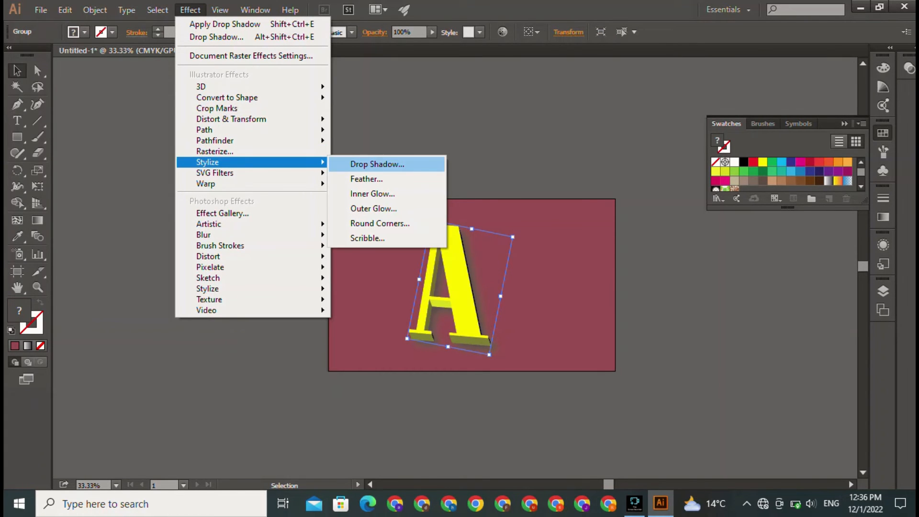
click(372, 193)
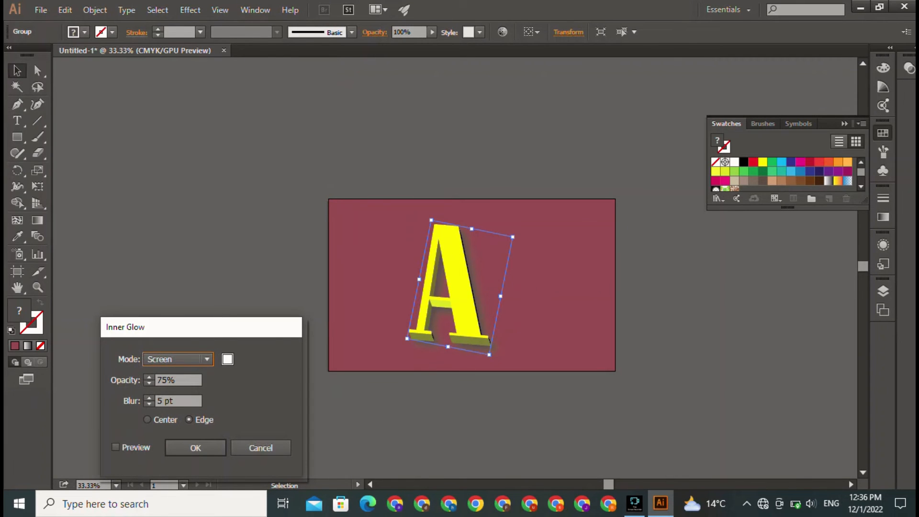
click(261, 448)
Start an Outer Glow effect on the letter A with live preview and the blend mode set to Normal
click(157, 10)
mouse_move(190, 10)
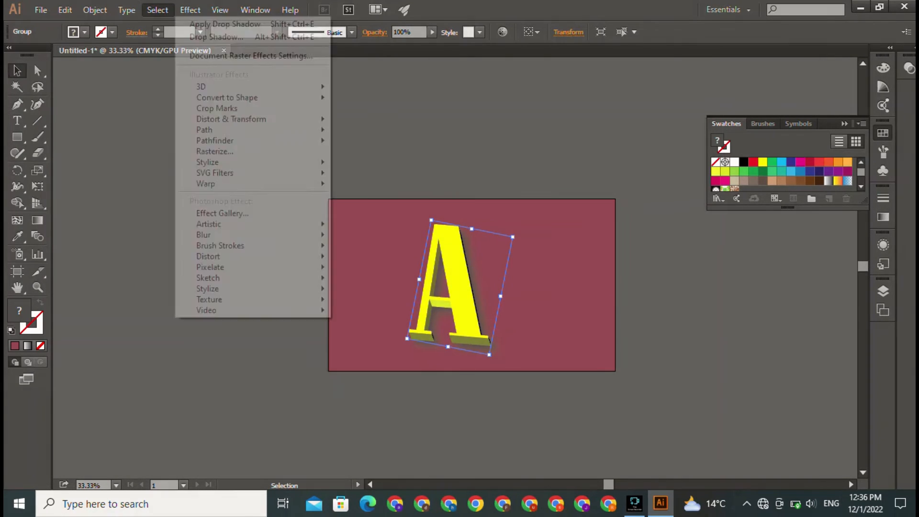
mouse_move(208, 162)
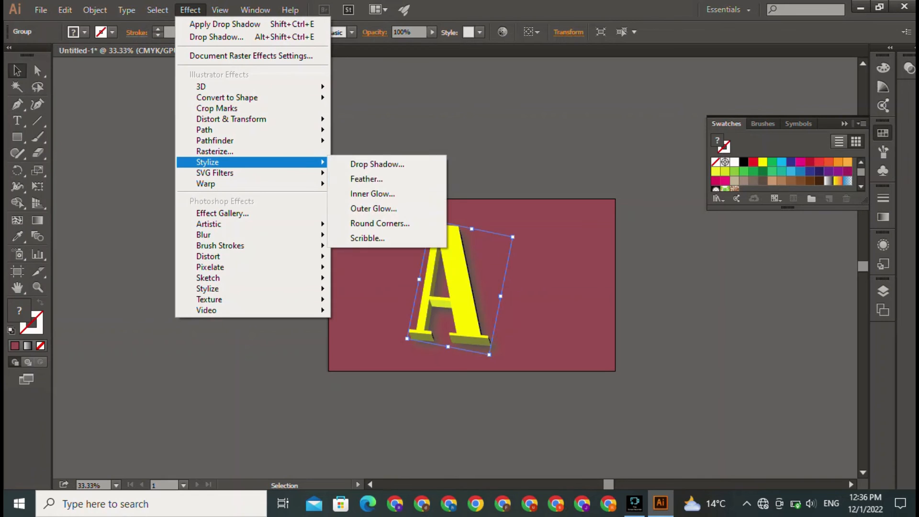
click(373, 208)
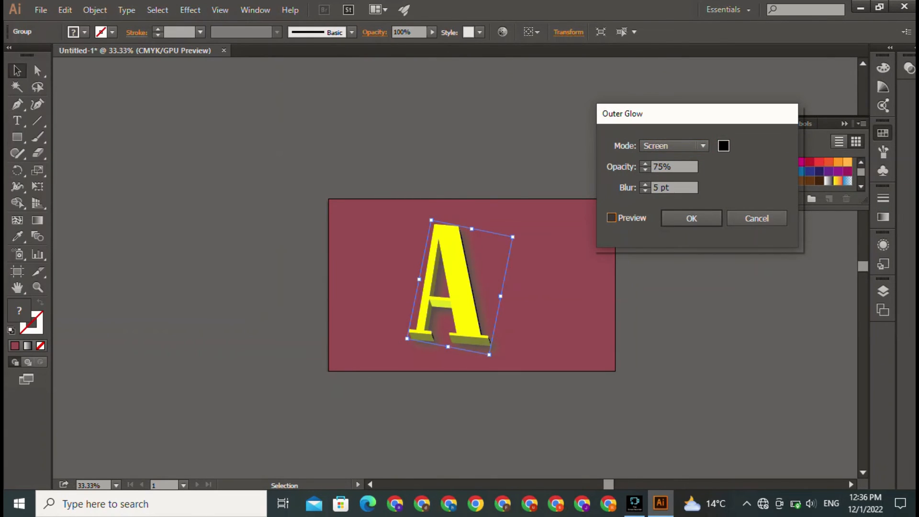
click(611, 218)
click(674, 146)
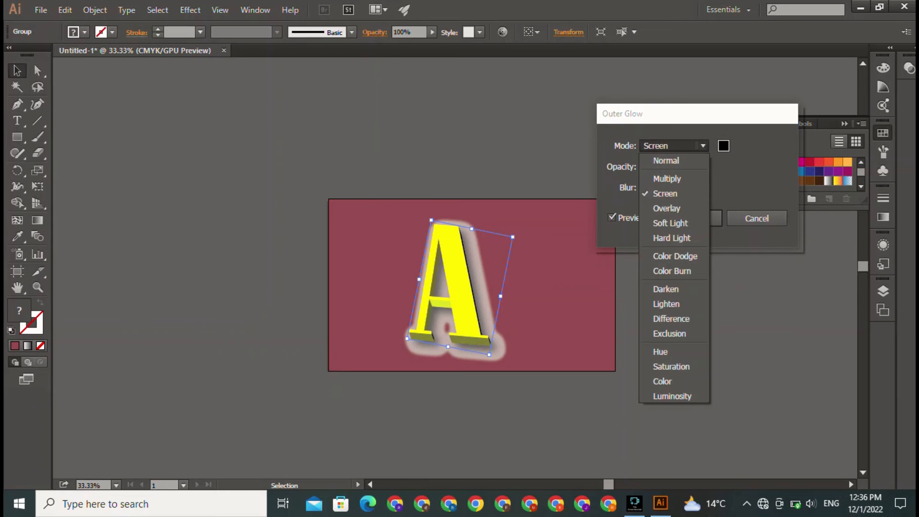
click(675, 146)
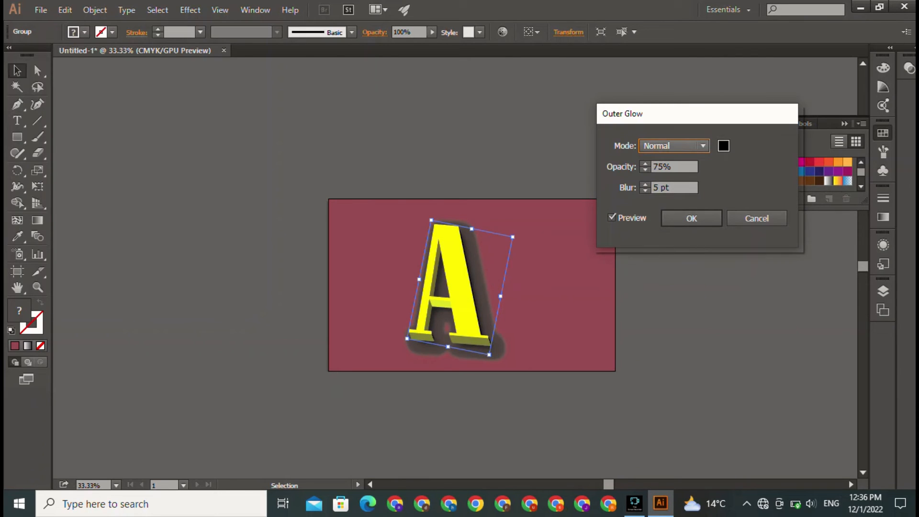
Lower the outer glow's opacity to 71% and its blur to 0 pt
key(Tab)
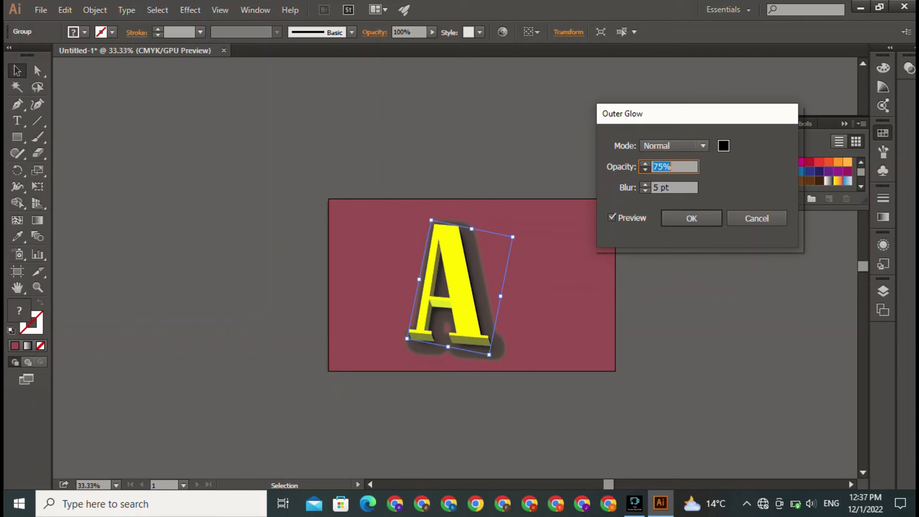
key(Down)
key(Down)
key(Tab)
key(Down)
key(Down)
key(Tab)
key(Down)
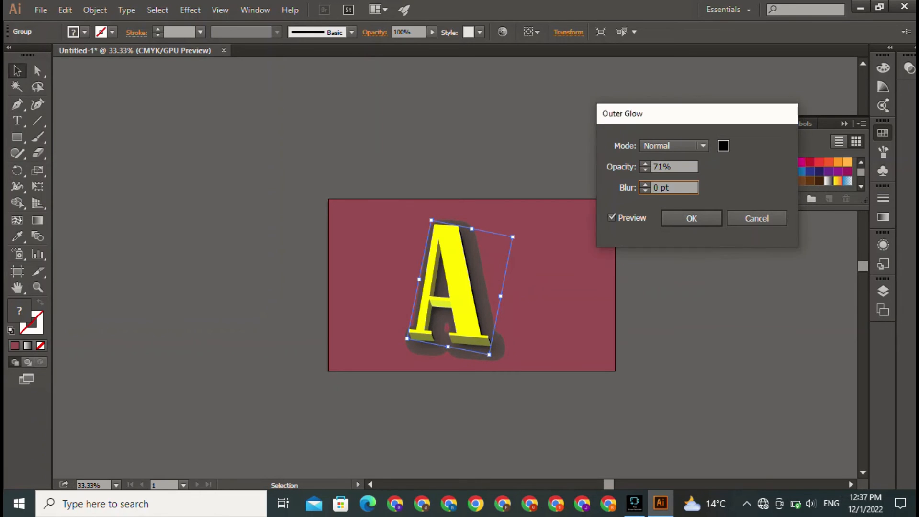
key(Down)
key(Up)
key(shift+Left)
key(shift+Left)
Set the outer glow's blur to 10 pt
click(670, 187)
key(BackSpace)
key(BackSpace)
text(10)
key(shift+Tab)
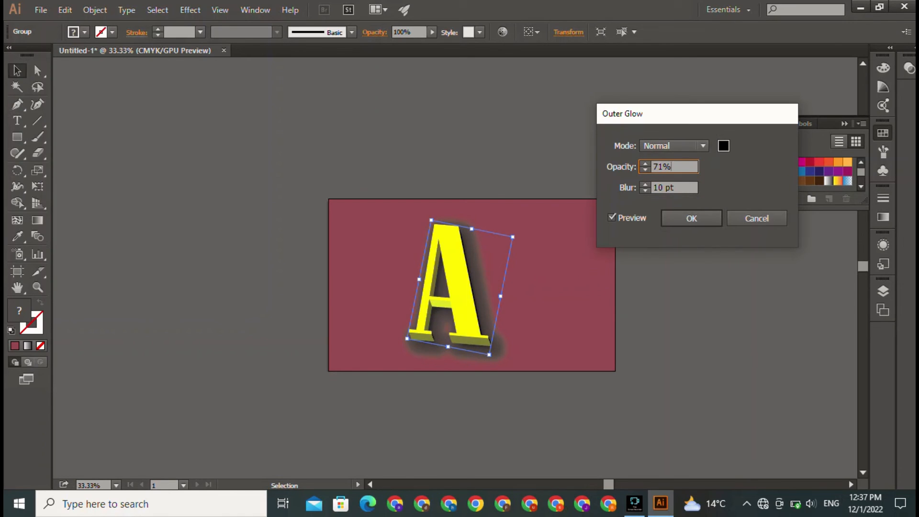
Change the outer glow's colour to white FFFFFF
click(723, 145)
drag(293, 162, 287, 160)
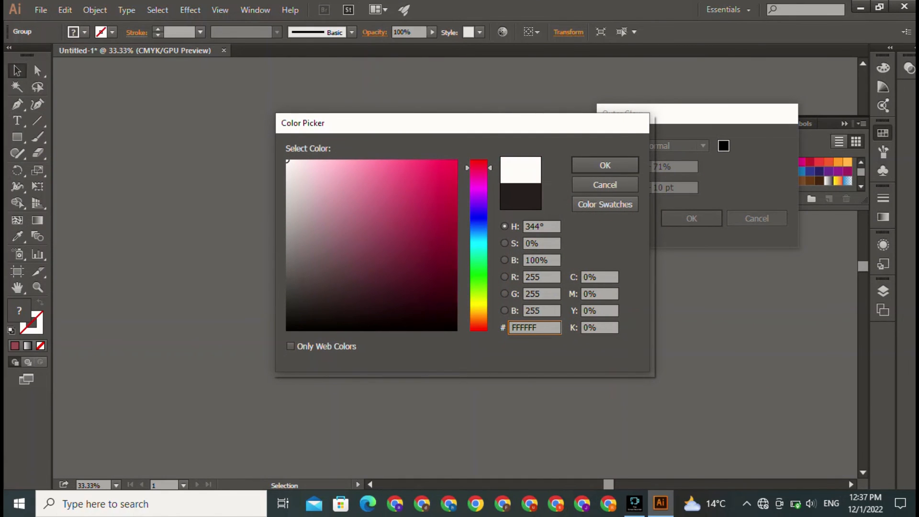
click(605, 165)
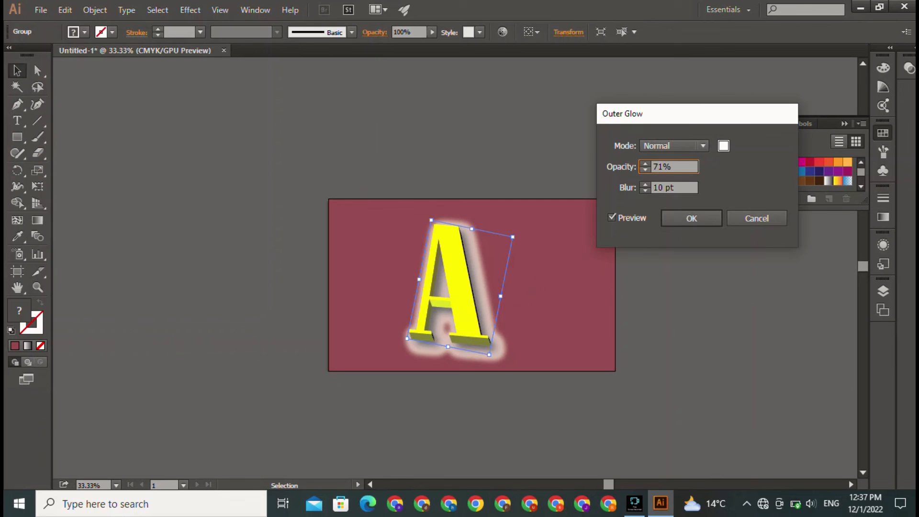
Reduce the outer glow's opacity to 8% and preview it
key(ctrl+a)
key(Down)
key(Down)
key(BackSpace)
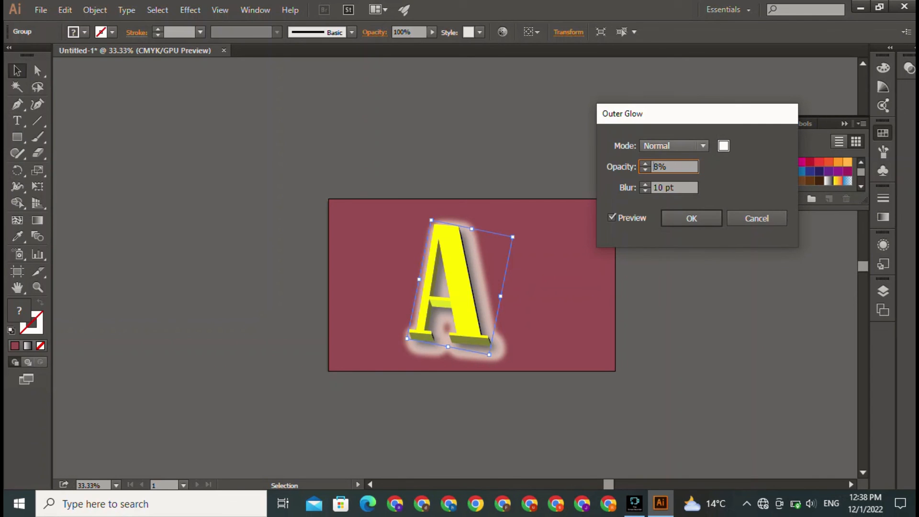
click(688, 146)
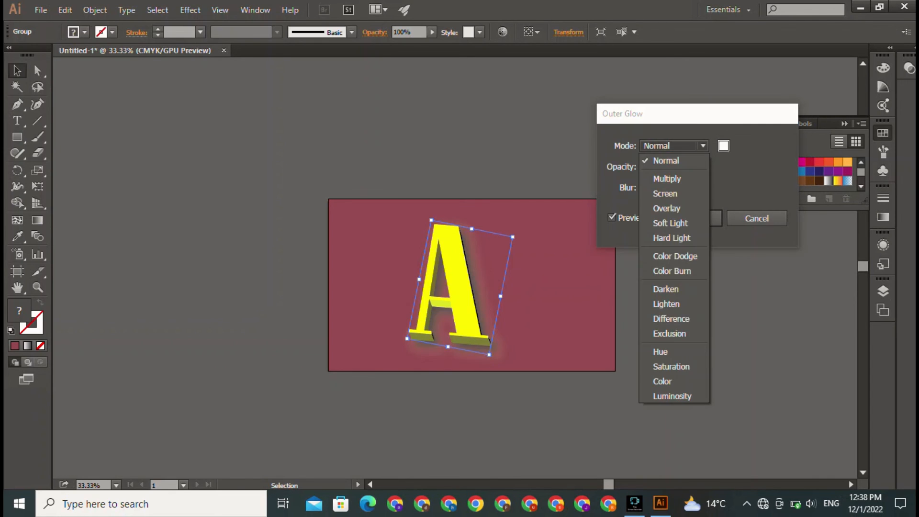
click(688, 146)
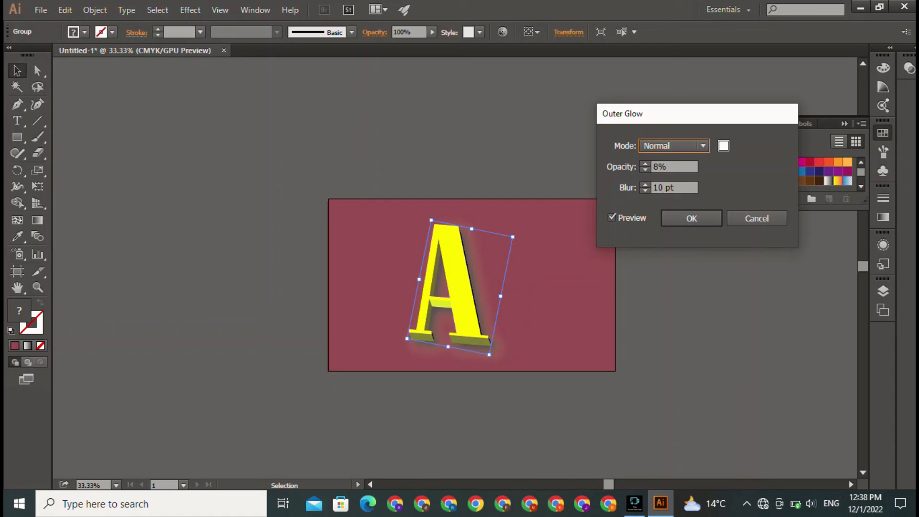
Try the Multiply blend mode for the outer glow and return it to Normal
click(688, 146)
click(688, 146)
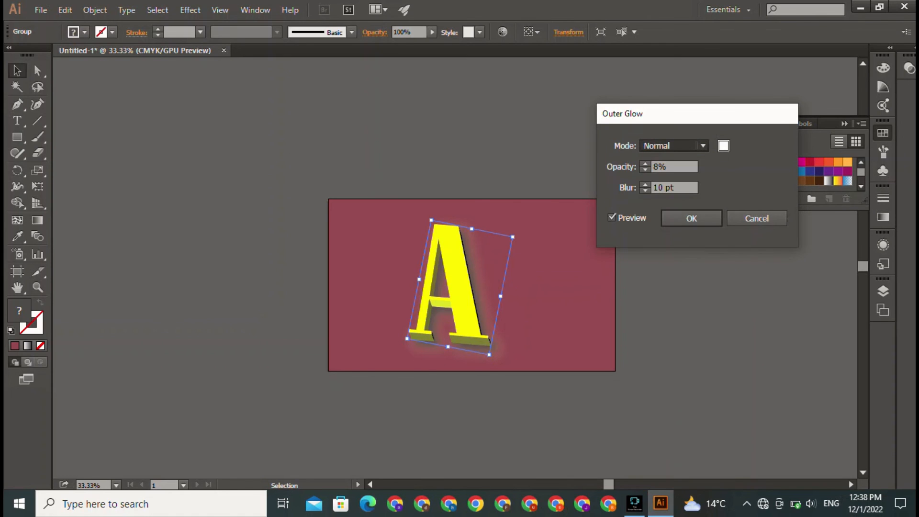
click(674, 146)
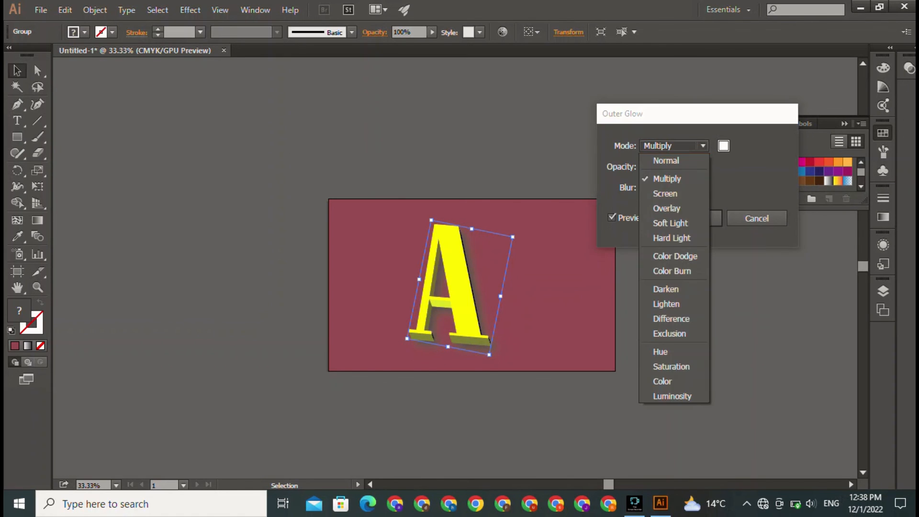
click(670, 161)
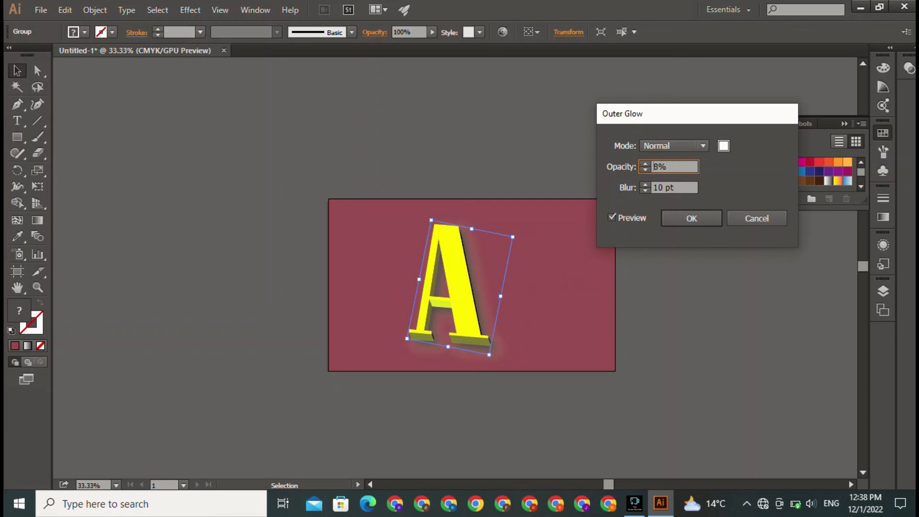
Raise the outer glow's opacity to 38% and preview it
text(3)
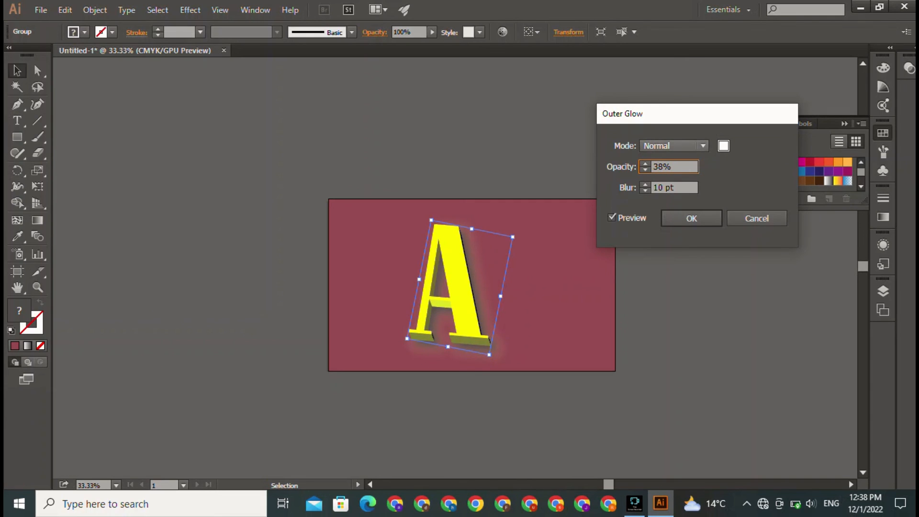
click(674, 146)
click(674, 146)
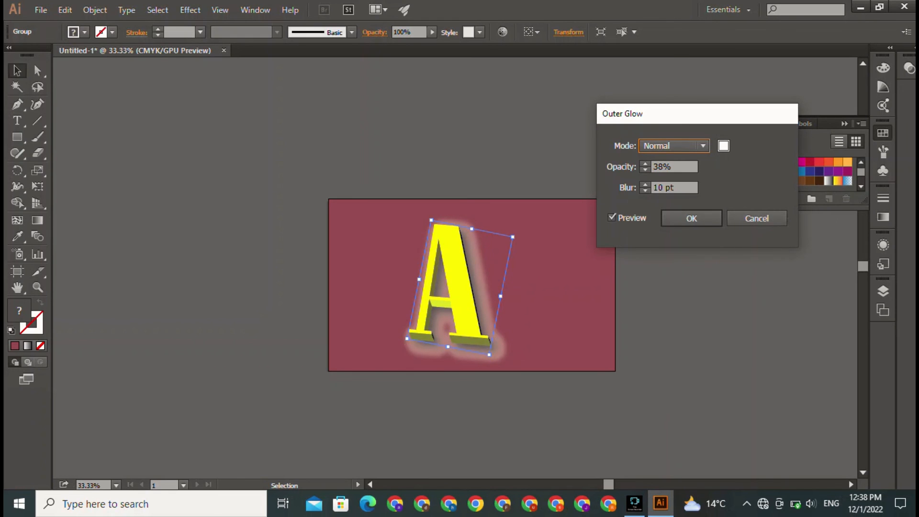
Set the outer glow's opacity to 20%, keeping the Normal blend mode
click(658, 167)
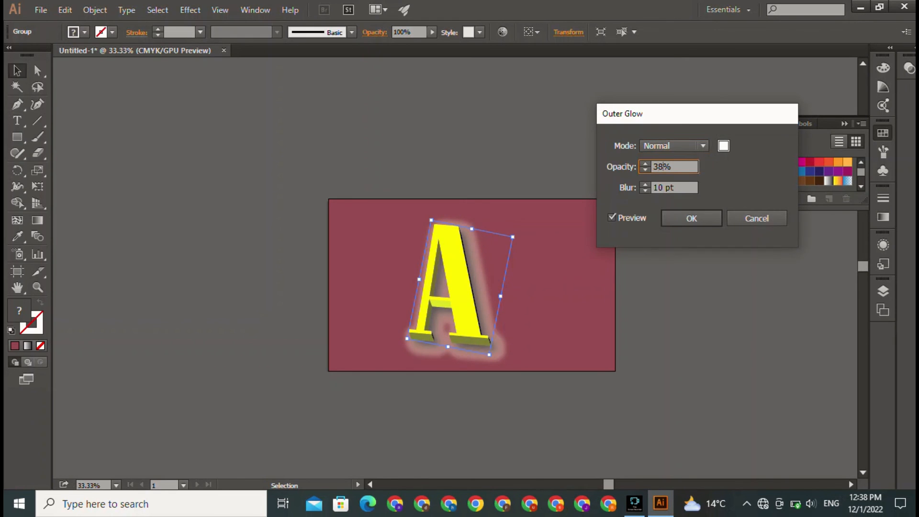
key(Delete)
key(BackSpace)
text(20)
click(673, 146)
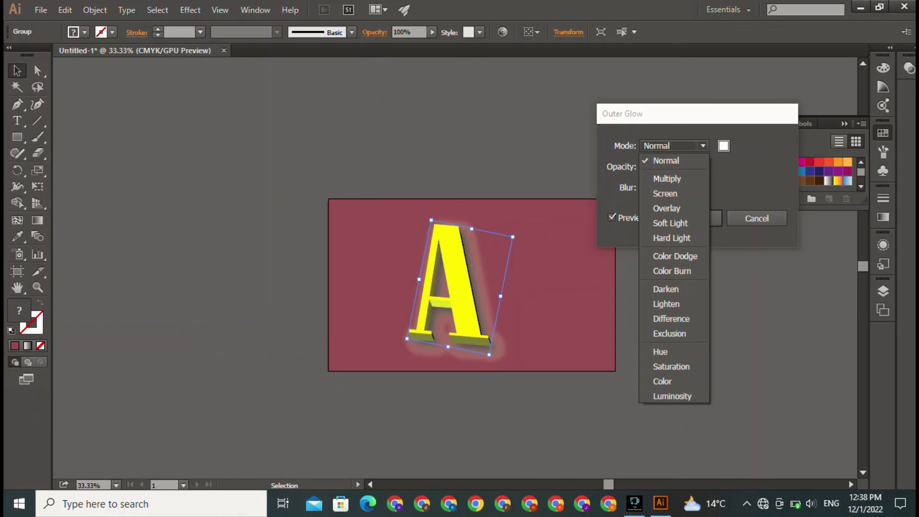
click(672, 160)
Change the glow colour to light grey DBD5D7, apply the outer glow to the A and deselect it
click(723, 145)
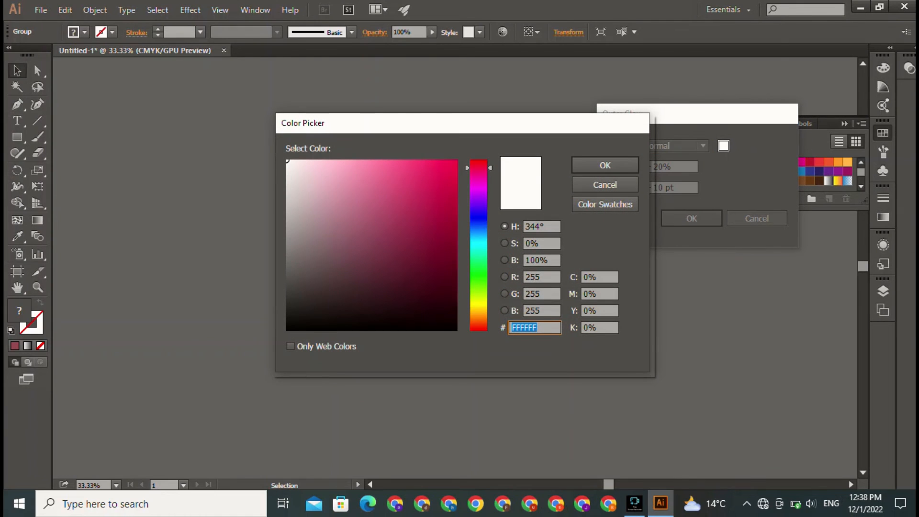
drag(290, 168, 290, 184)
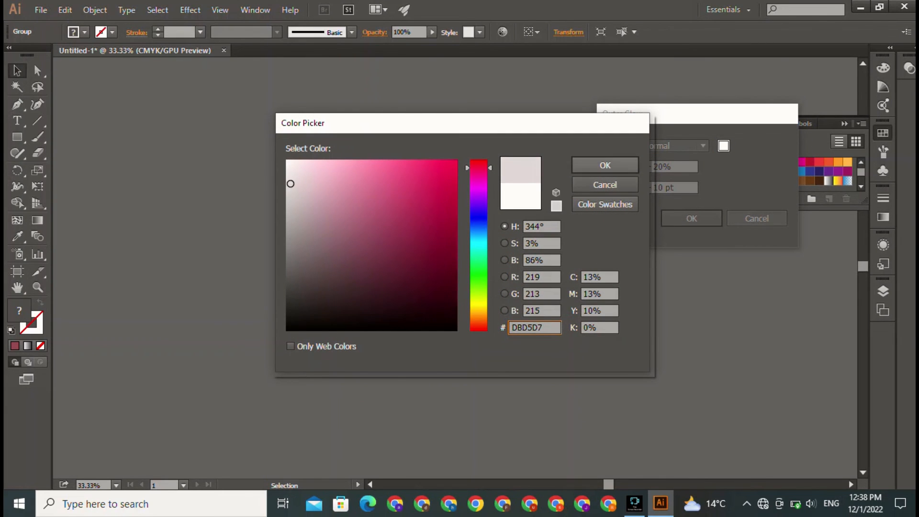
click(605, 165)
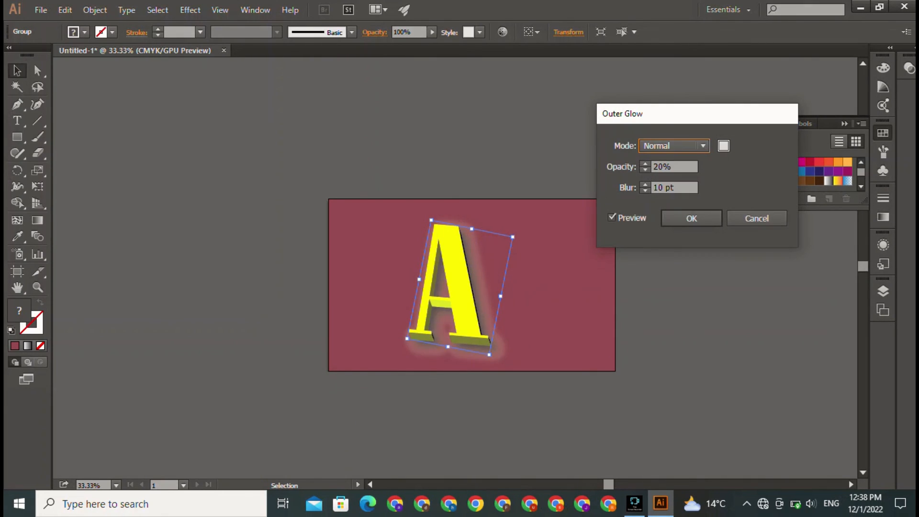
key(Return)
key(ctrl+shift+a)
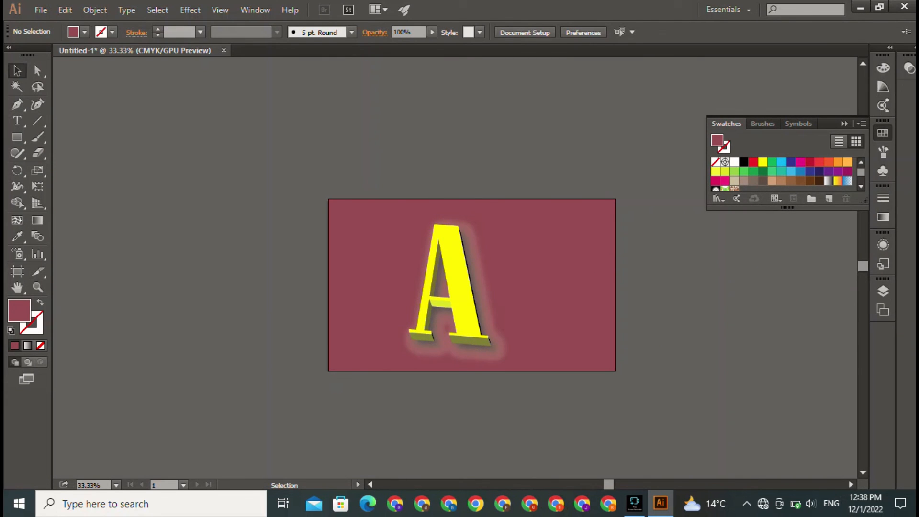
Duplicate the letter A up and to the left of the original and ungroup the copy
click(460, 288)
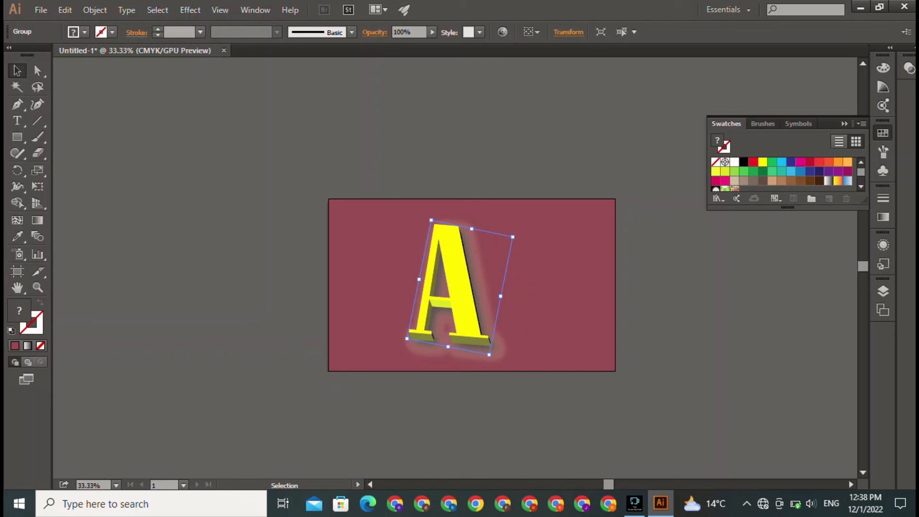
alt+drag(459, 287, 311, 242)
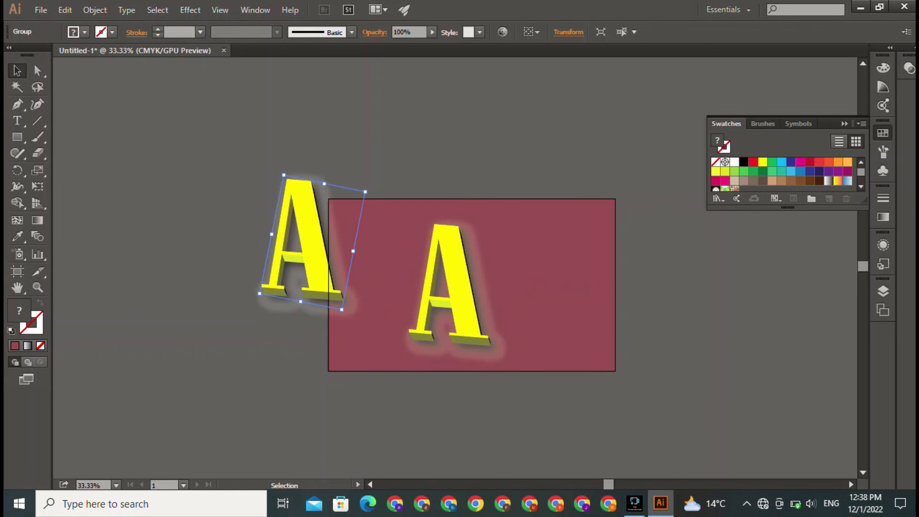
right_click(313, 127)
click(355, 205)
click(368, 148)
Release the compound path of the duplicate A's yellow front face and select only the path covering its upper part
click(311, 230)
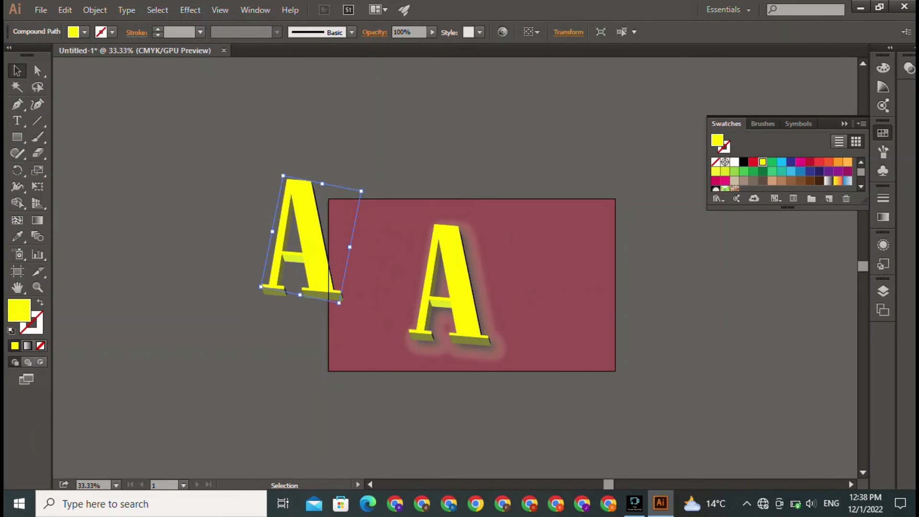
right_click(252, 155)
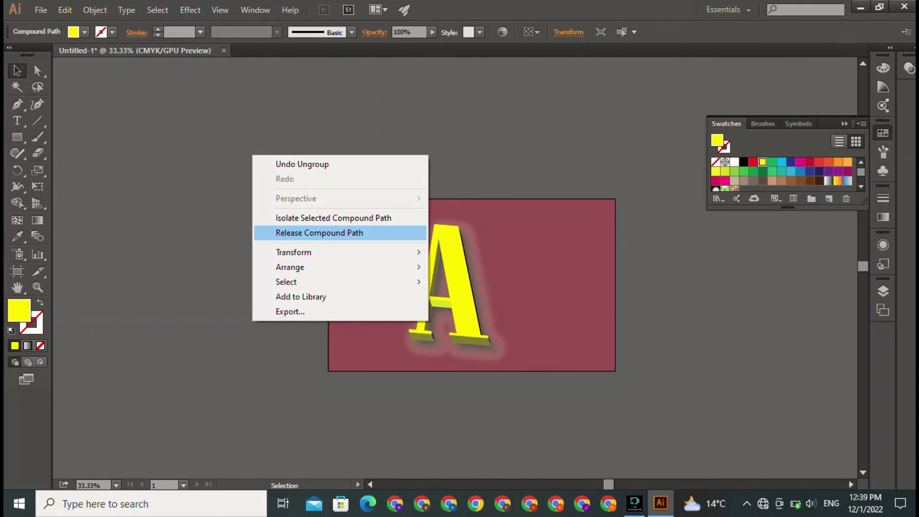
click(320, 233)
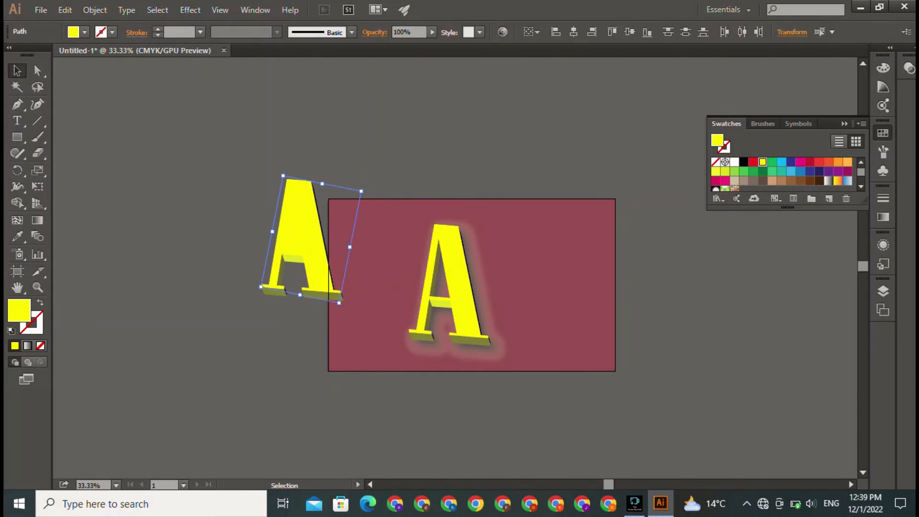
click(363, 157)
click(306, 220)
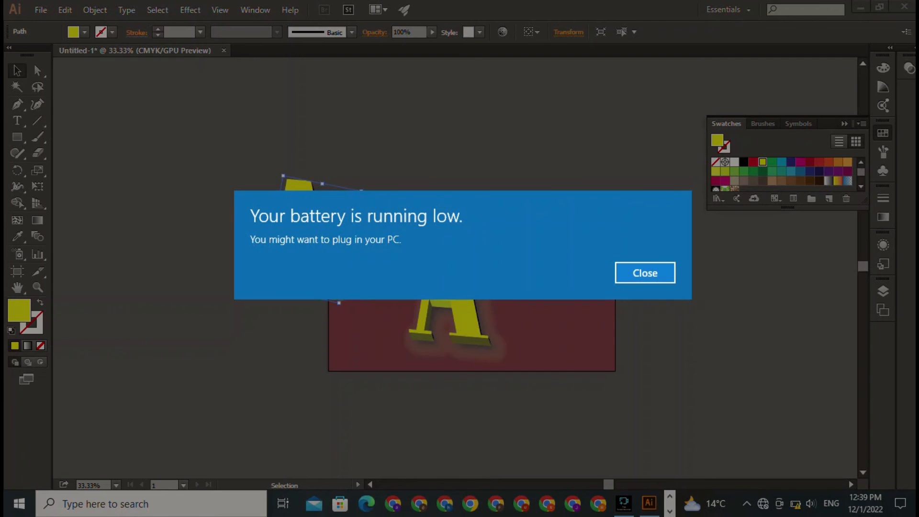
Dismiss the low-battery notice, fill the duplicate A's front face with black and deselect it
click(645, 273)
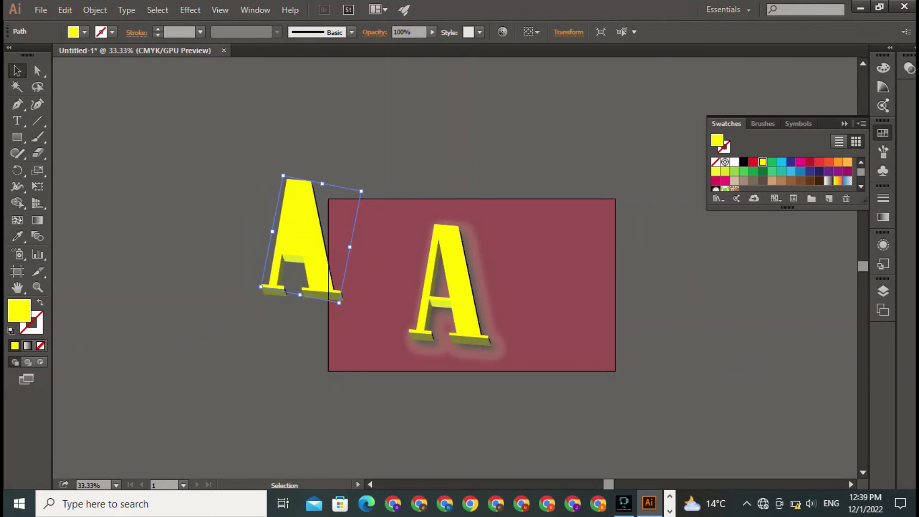
click(744, 162)
key(ctrl+shift+a)
Delete the duplicate A's yellow inner triangle and the olive and yellow underside faces of its feet and crossbar
click(293, 234)
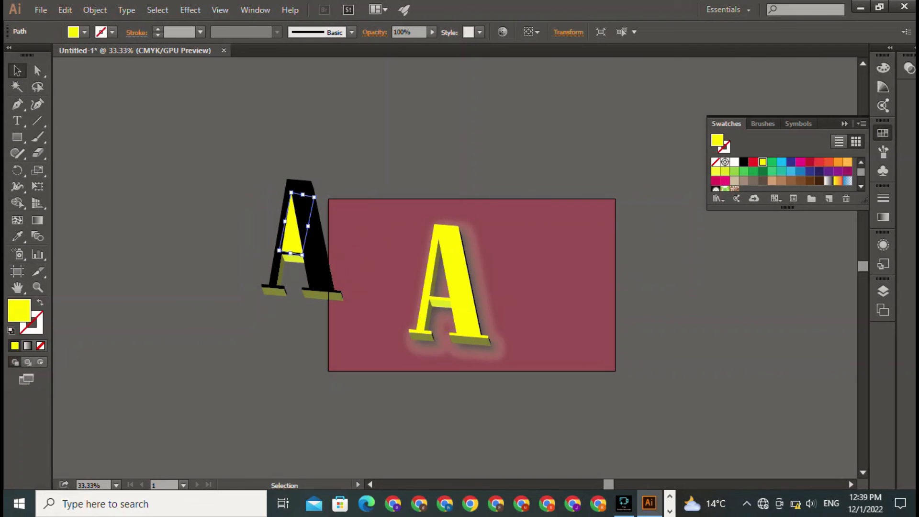
key(Delete)
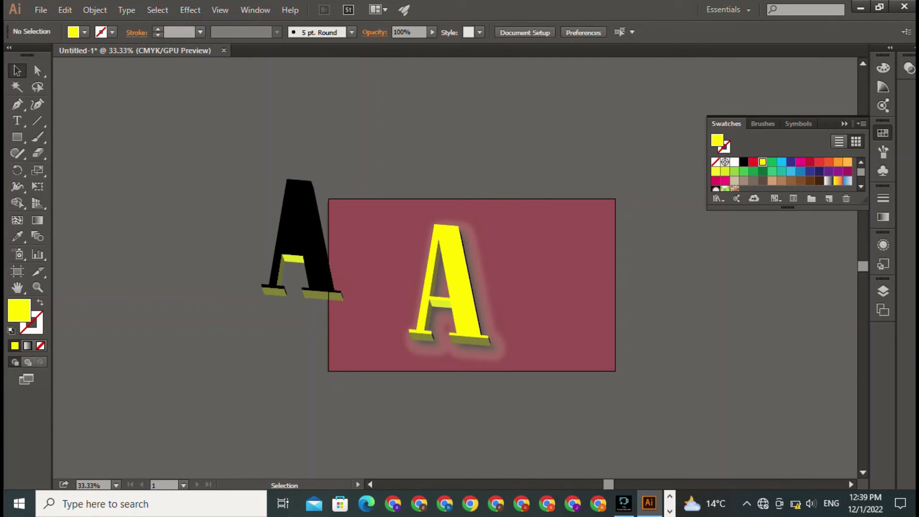
click(320, 294)
key(Delete)
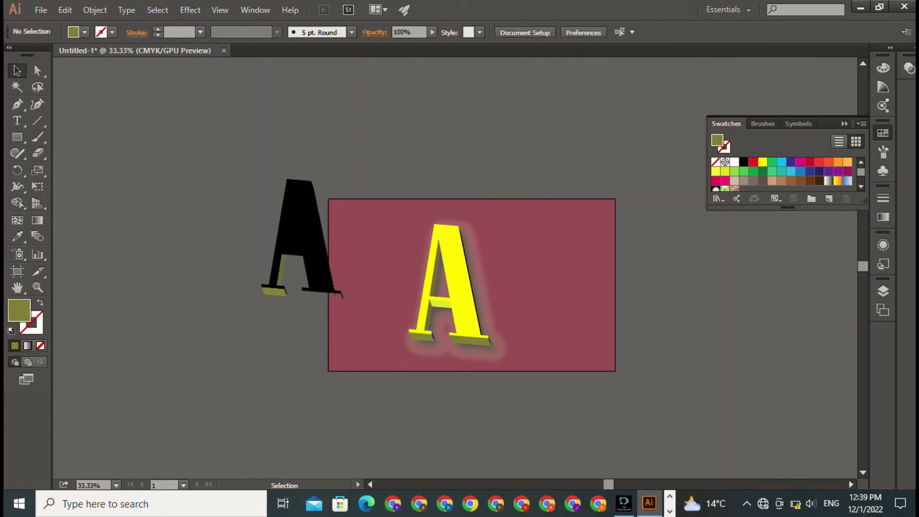
Isolate the black A shape, move it horizontally to the left clear of the remaining side pieces, and exit isolation mode
click(301, 220)
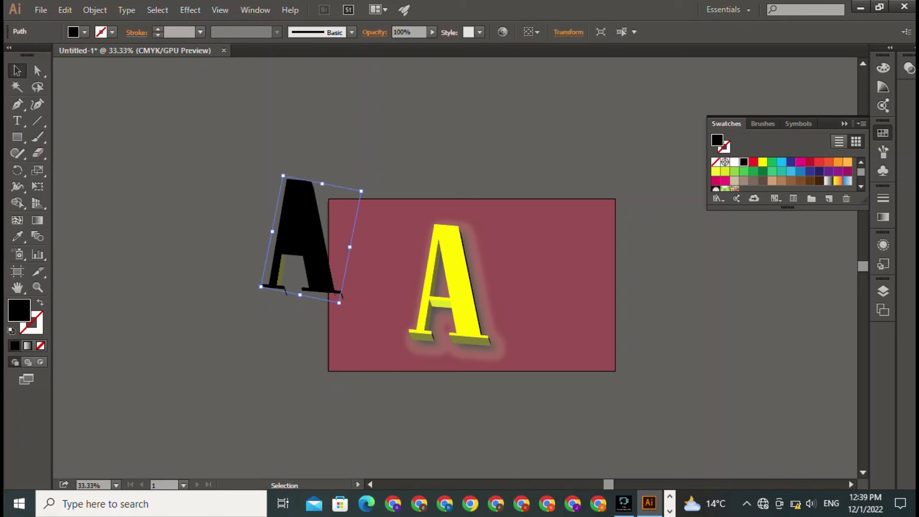
double_click(300, 220)
drag(300, 220, 208, 220)
key(ctrl+shift+a)
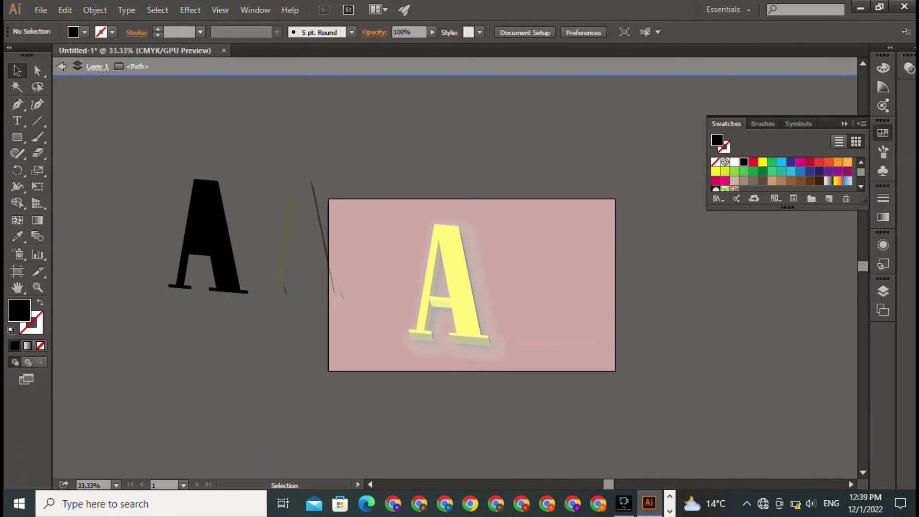
key(Escape)
Delete the leftover olive and black side-face slivers between the black A and the original letter
click(287, 230)
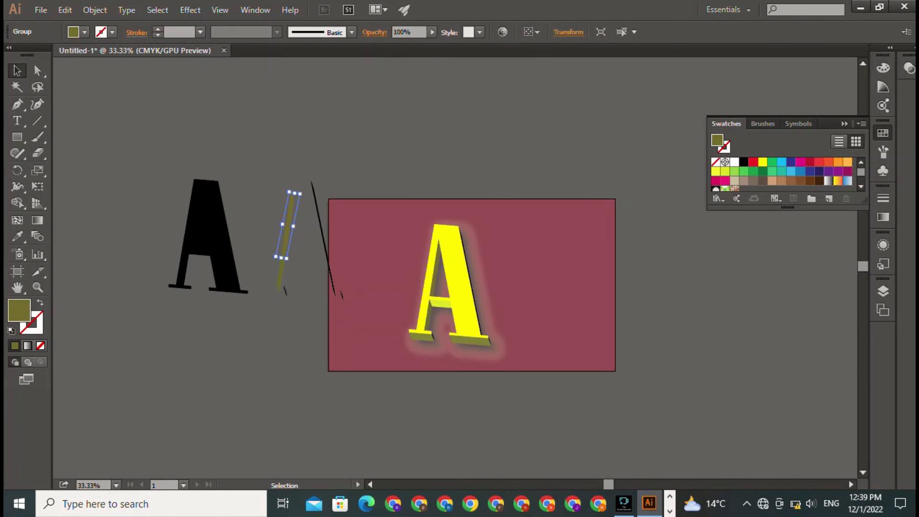
key(Delete)
click(322, 234)
key(Delete)
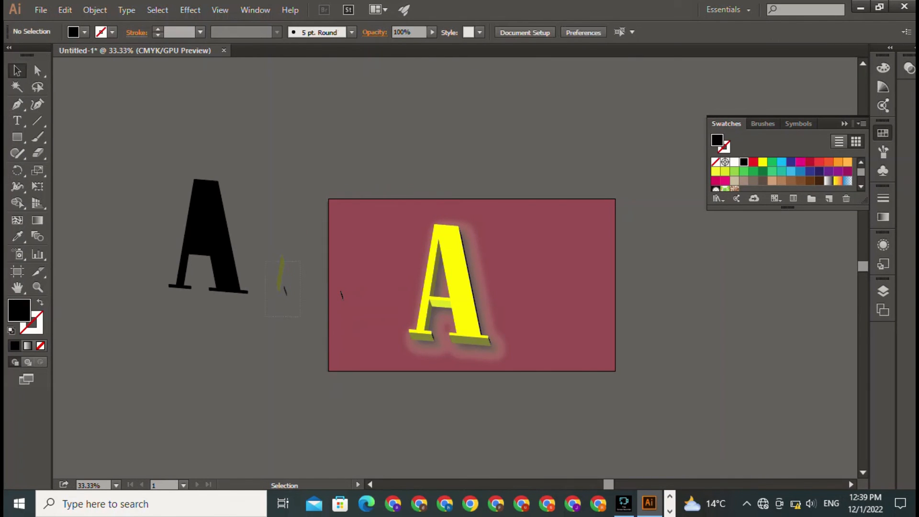
click(282, 274)
key(Delete)
click(341, 294)
key(Delete)
Place the black A over the original letter on the artboard and send it backward behind the yellow A
mouse_move(210, 239)
mouse_down()
mouse_move(357, 308)
mouse_move(451, 281)
mouse_up()
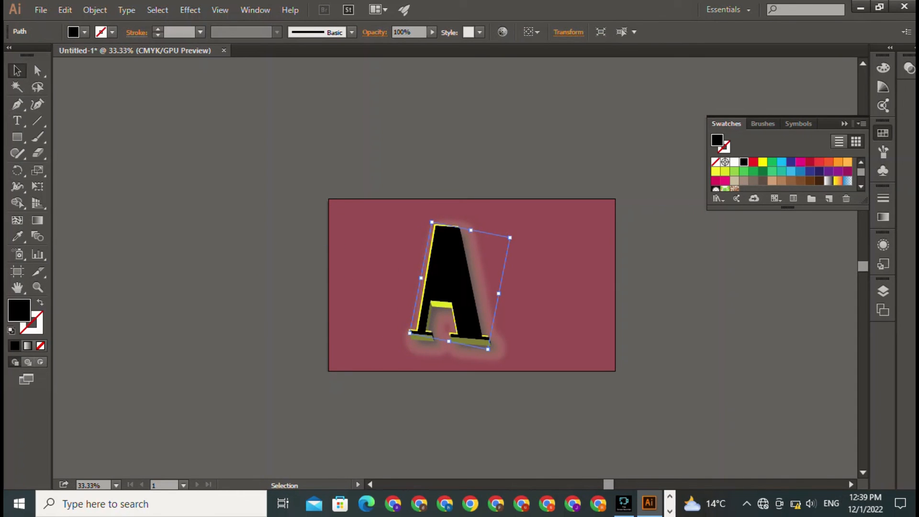
key(ctrl+shift+a)
key(ctrl+[)
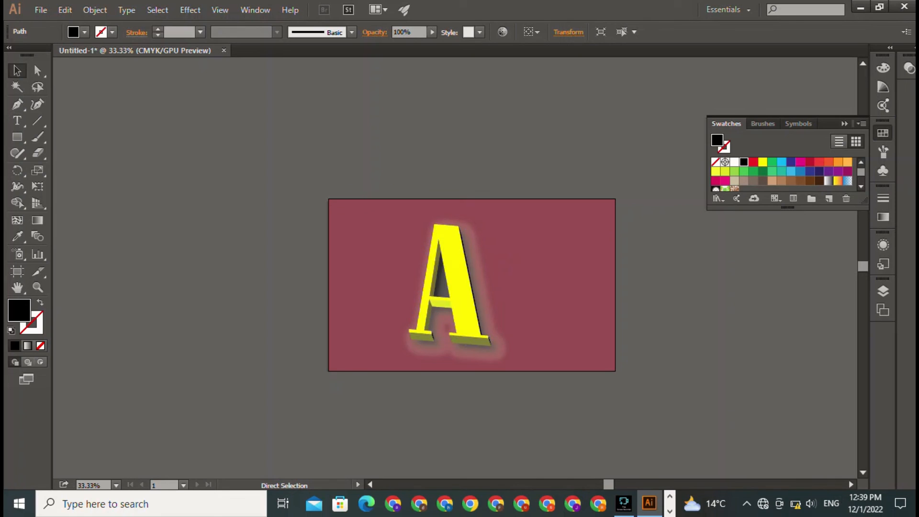